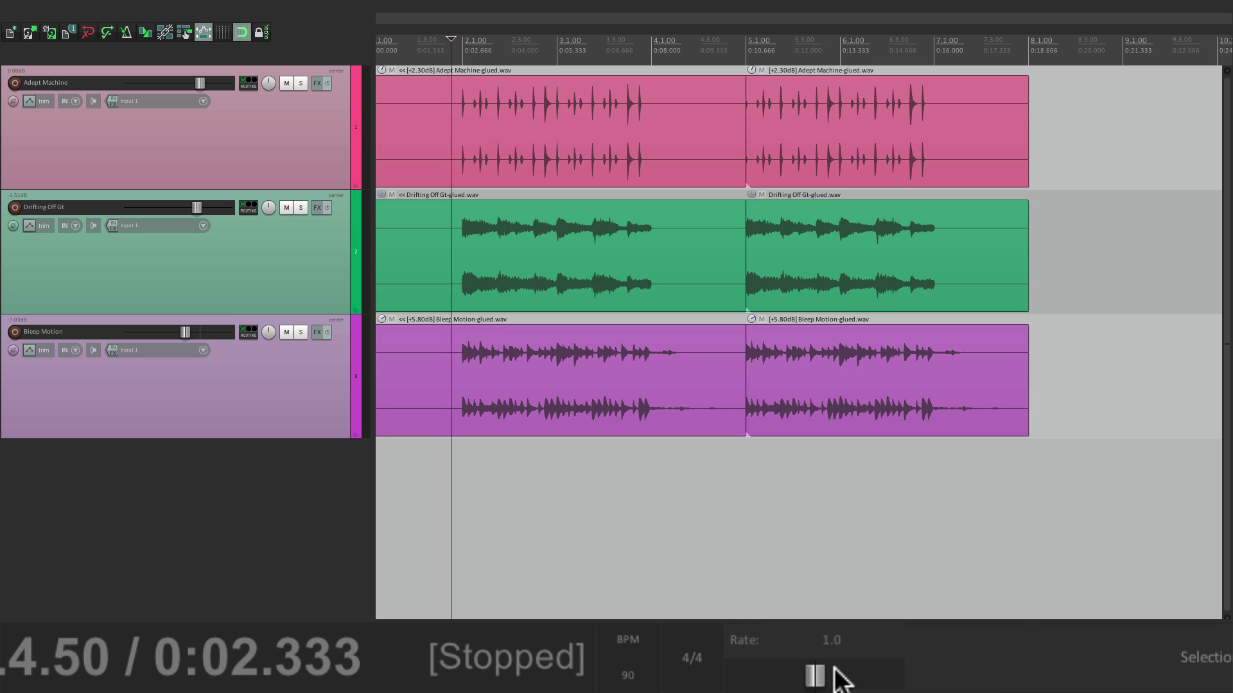
# Play the song, then raise the playback rate to 1.3 and audition it
pyautogui.press('space')
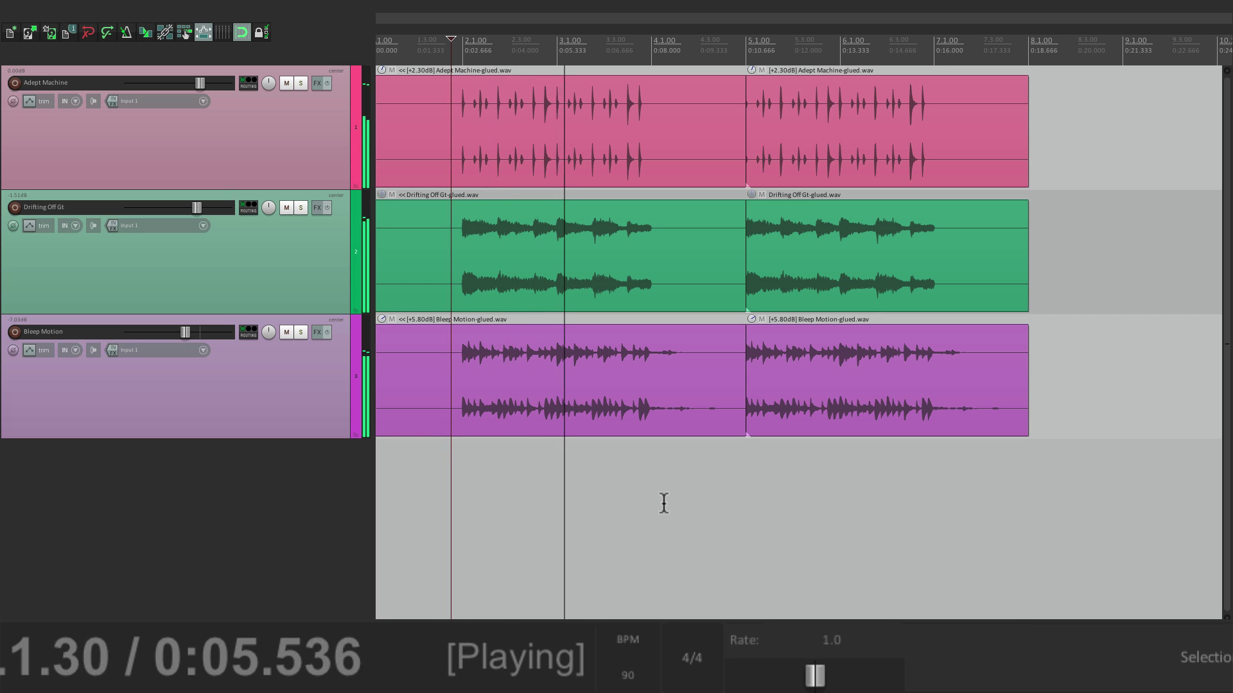
pyautogui.press('space')
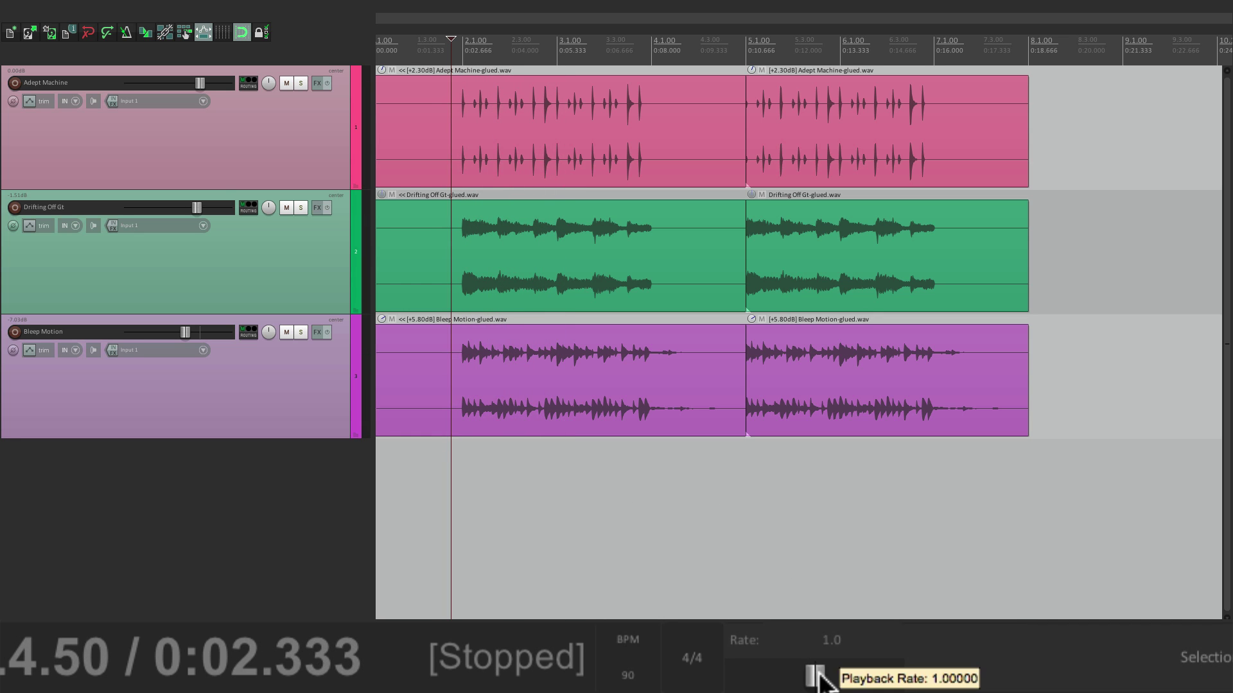
pyautogui.moveTo(813, 674); pyautogui.dragTo(821, 674)
pyautogui.press('space')
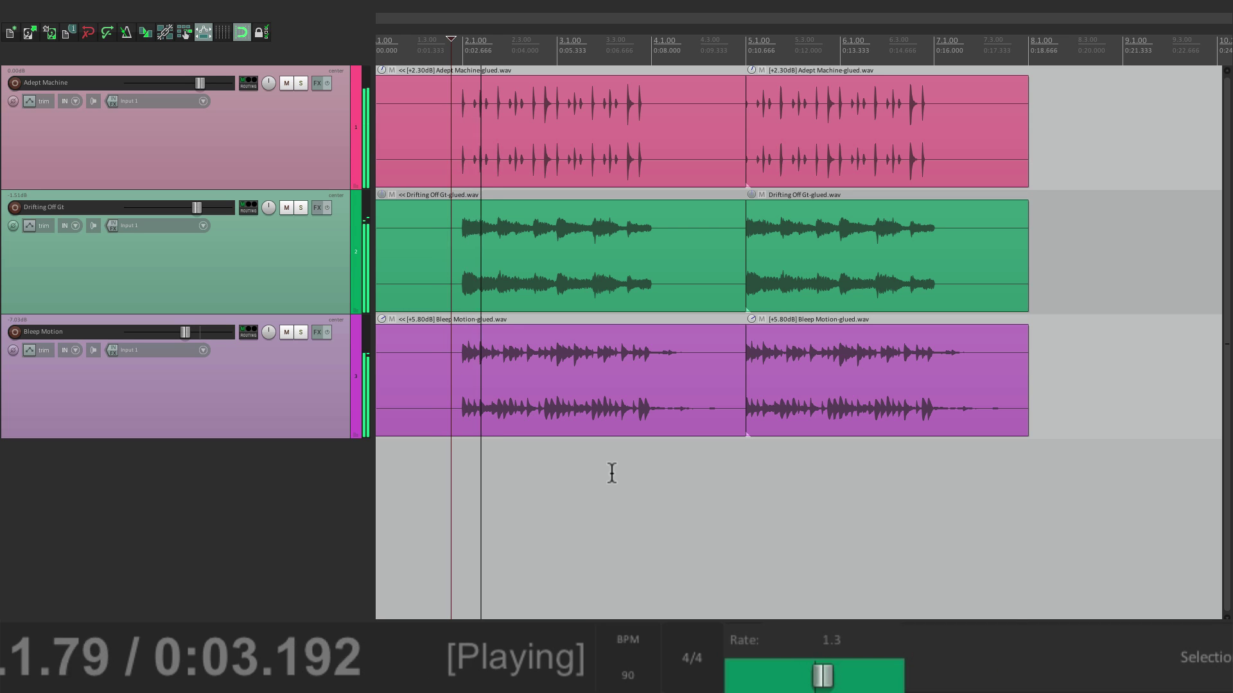
pyautogui.press('space')
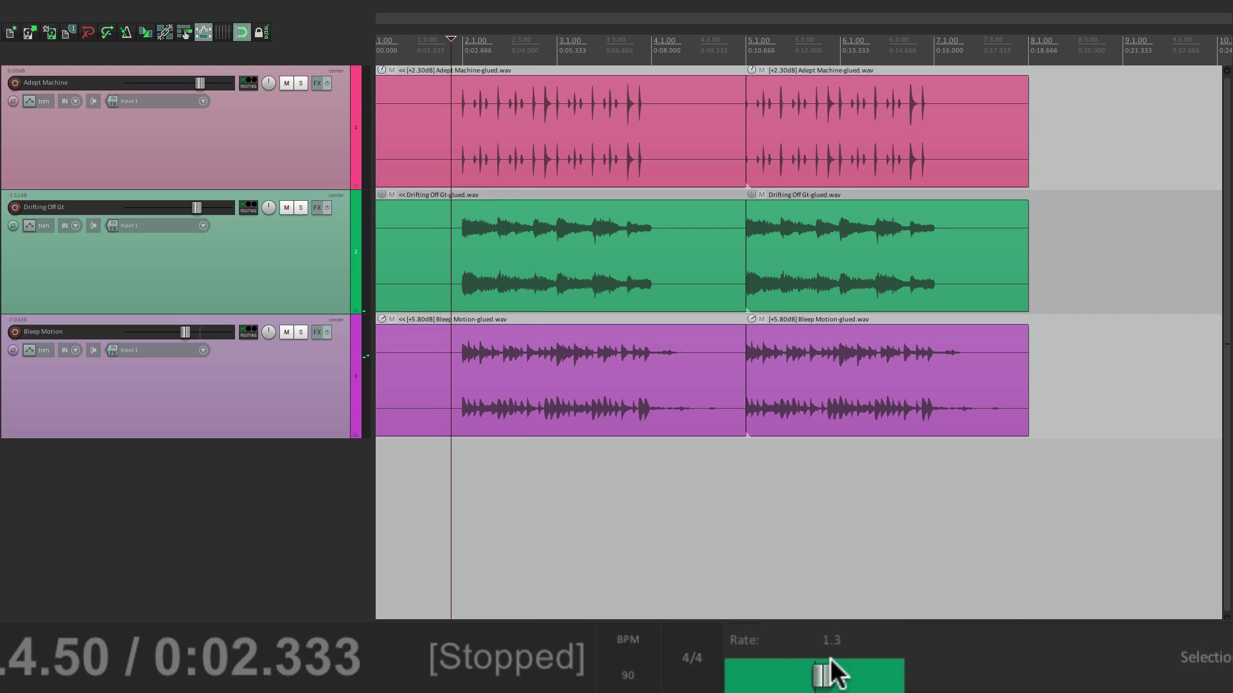
# Lower the playback rate to 0.925 and audition the slower song
pyautogui.moveTo(823, 675); pyautogui.dragTo(808, 674)
pyautogui.press('space')
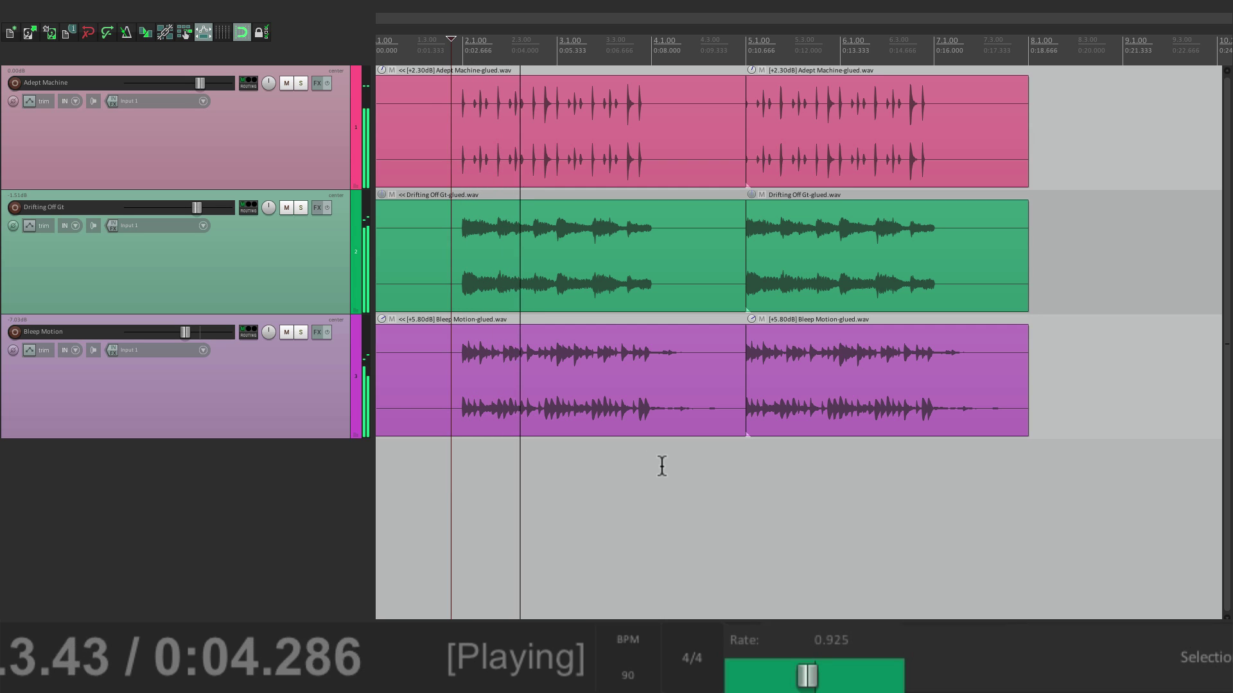
pyautogui.press('space')
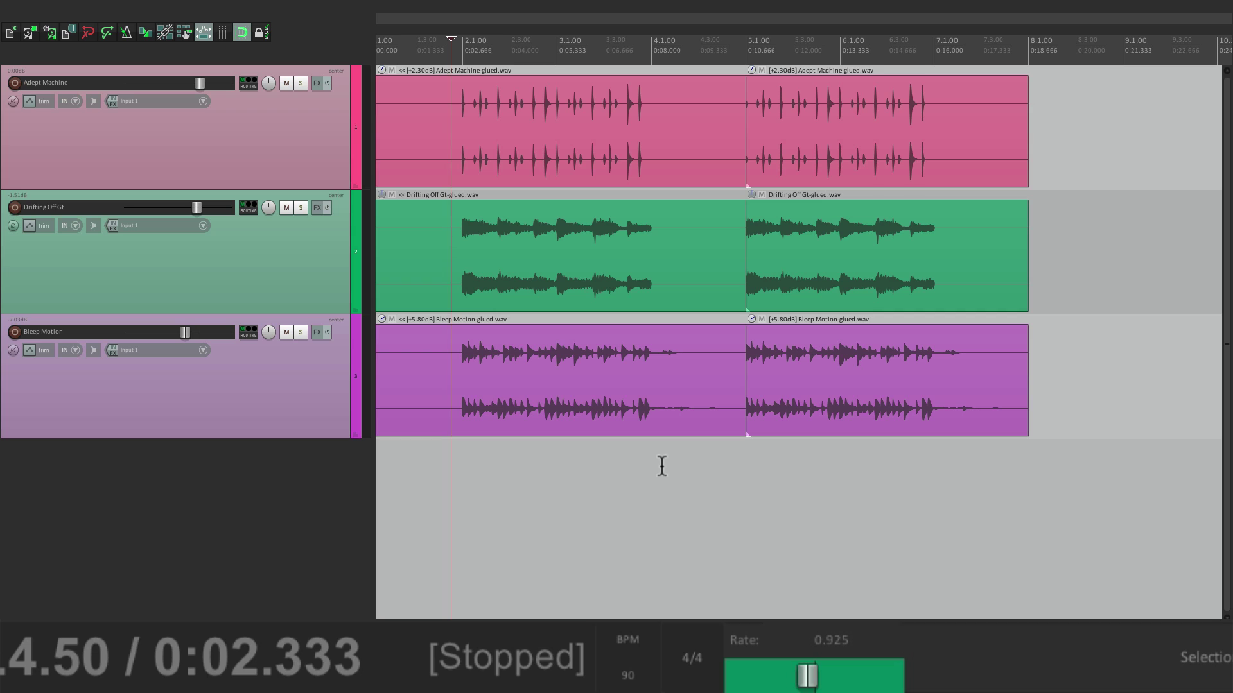
# Set the playback rate to 0.9 and audition the song
pyautogui.doubleClick(833, 637)
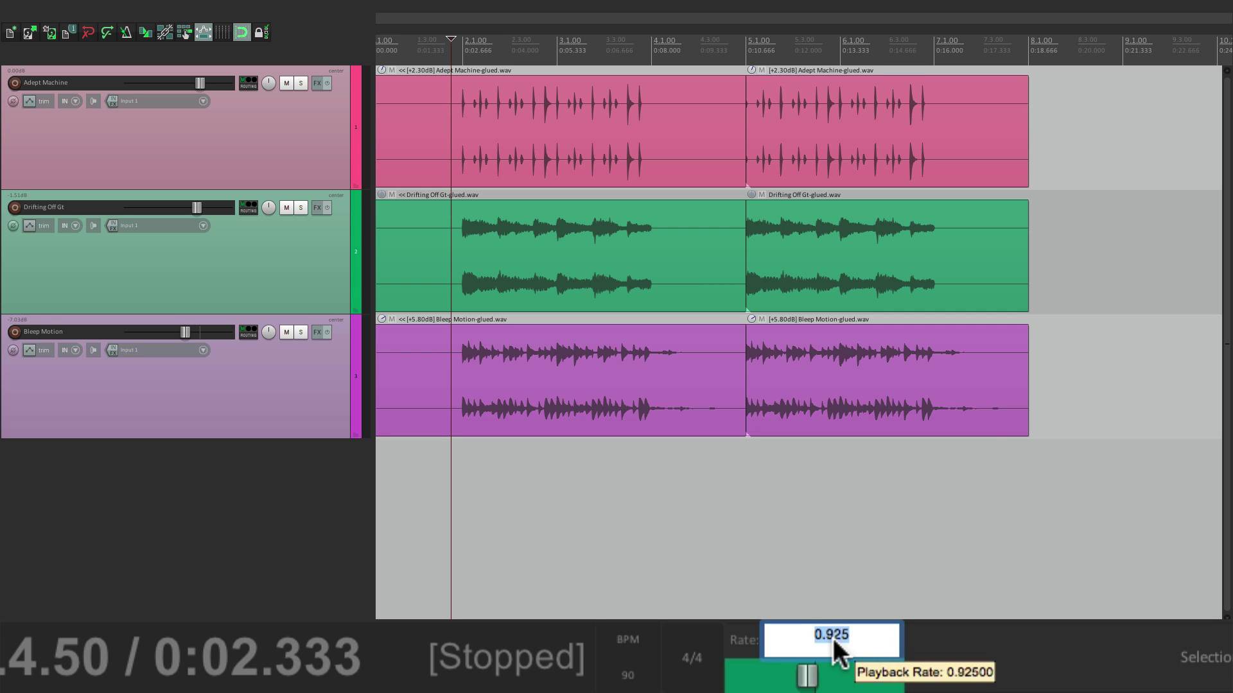
pyautogui.write('.9')
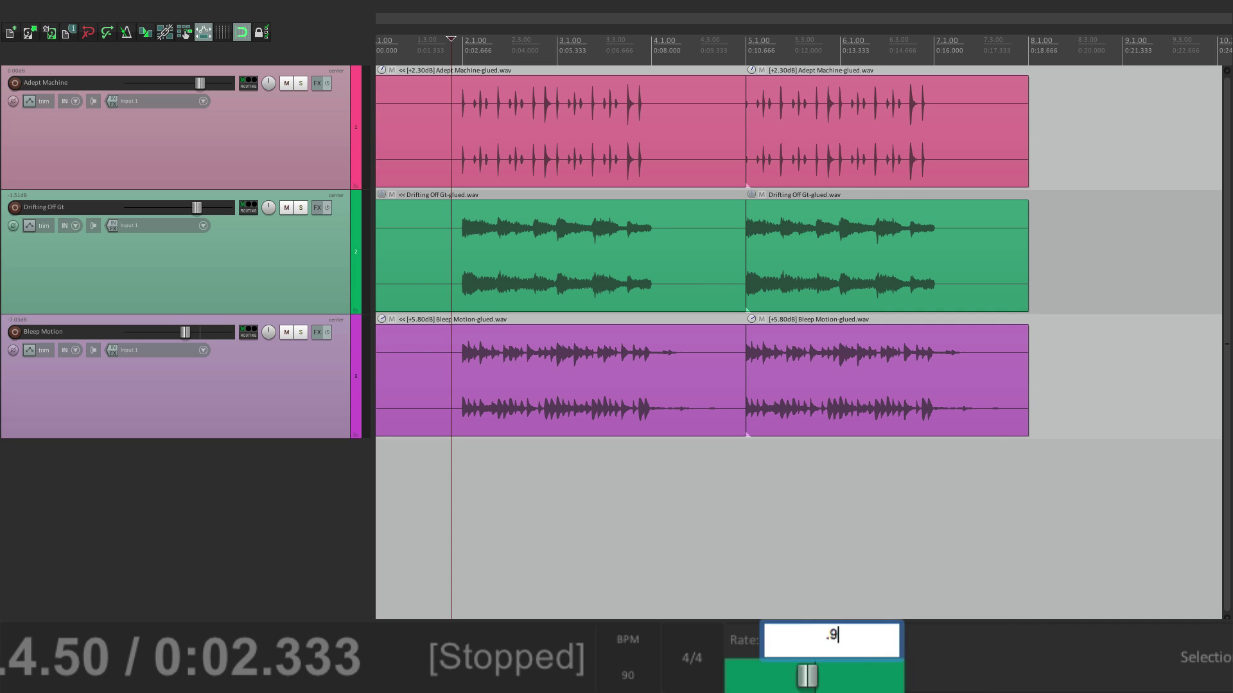
pyautogui.press('Return')
pyautogui.press('space')
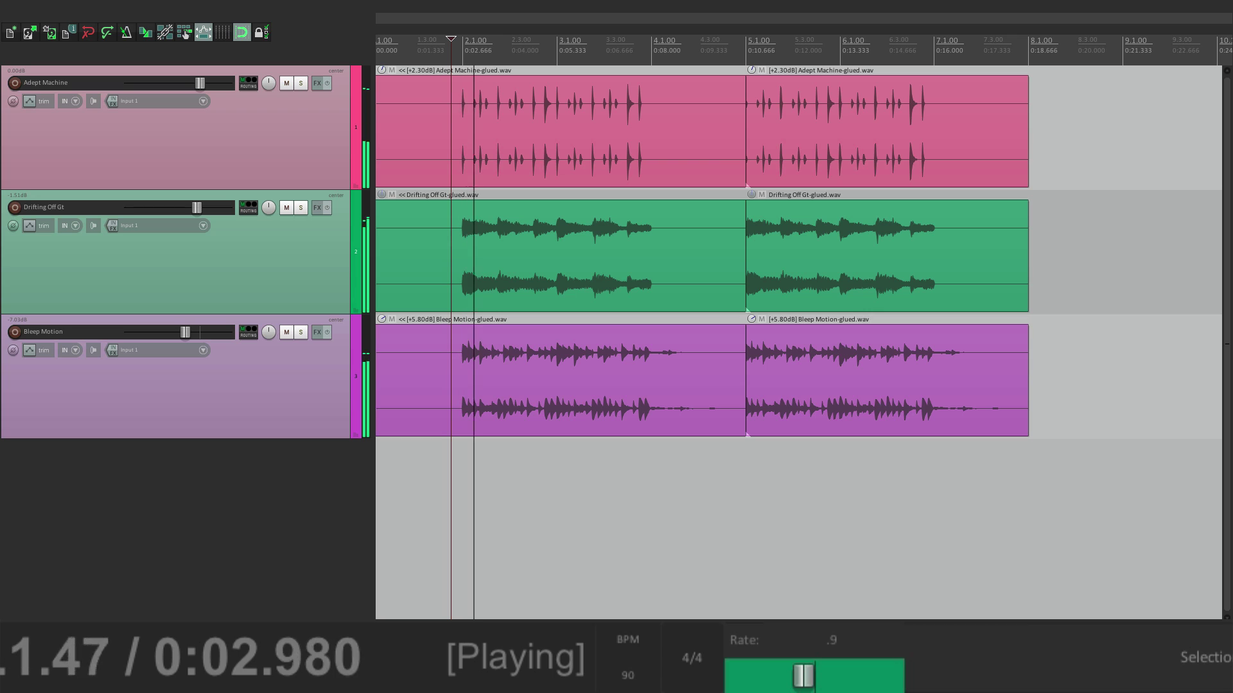
pyautogui.press('space')
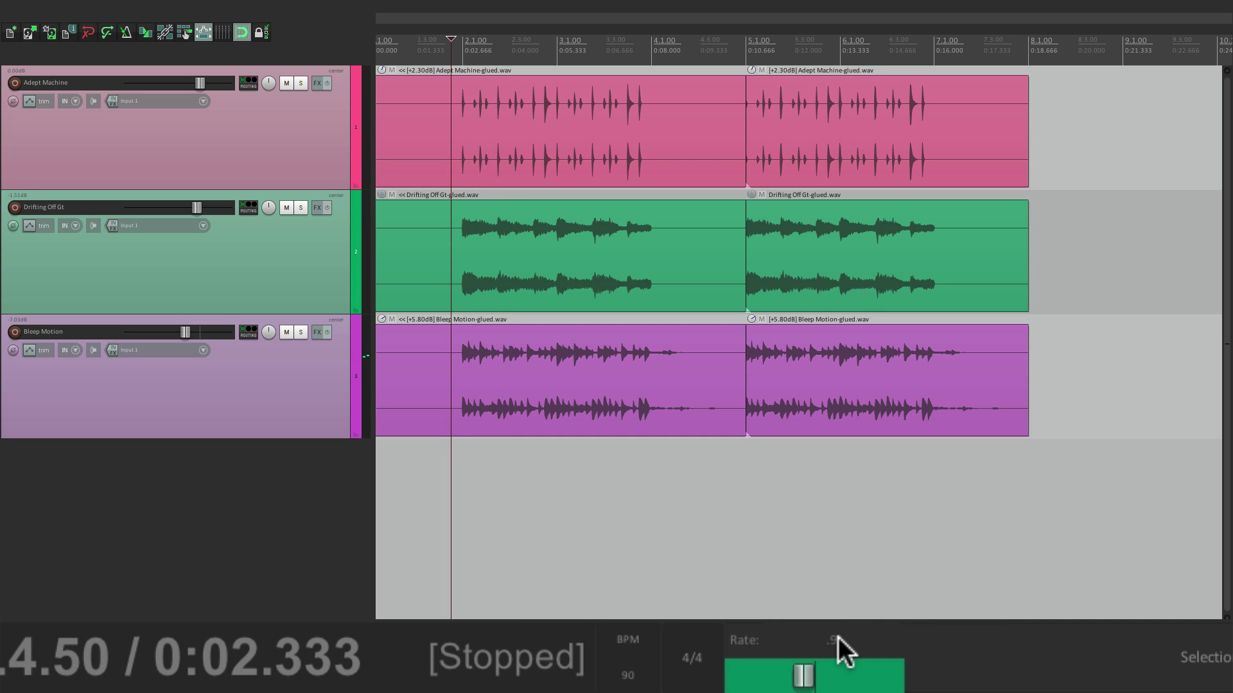
# Set the playback rate to 1.1 and audition the song
pyautogui.doubleClick(838, 636)
pyautogui.write('1.1')
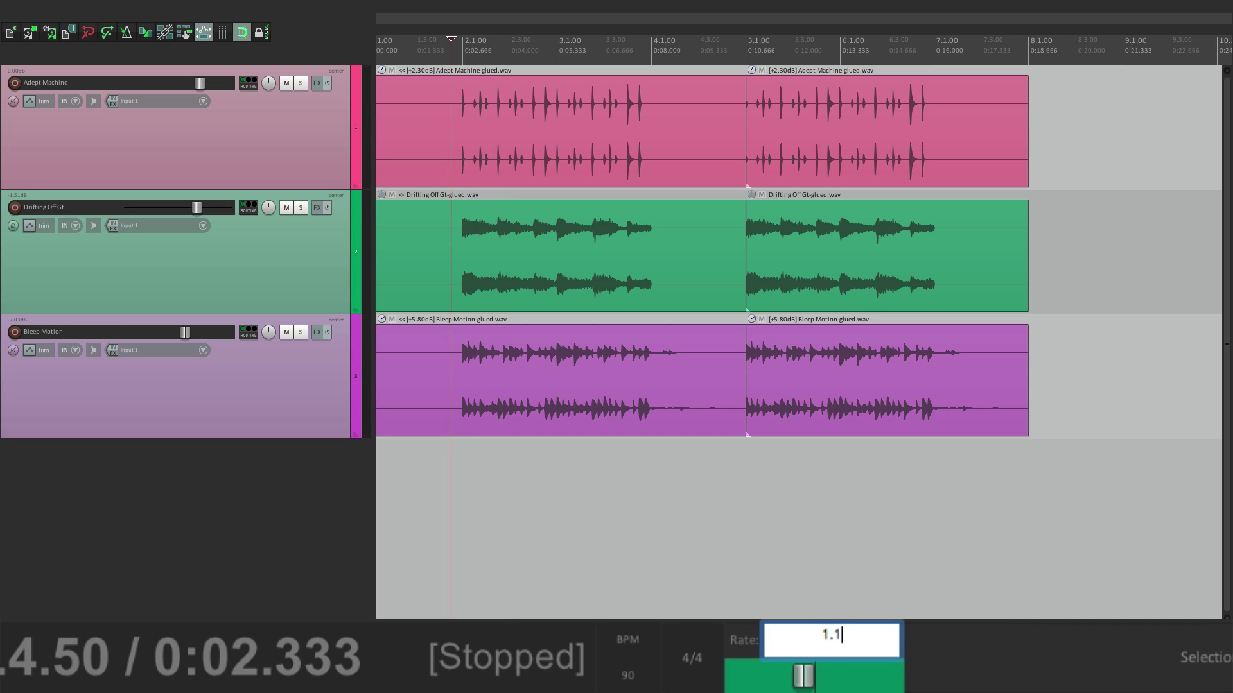
pyautogui.press('Return')
pyautogui.press('space')
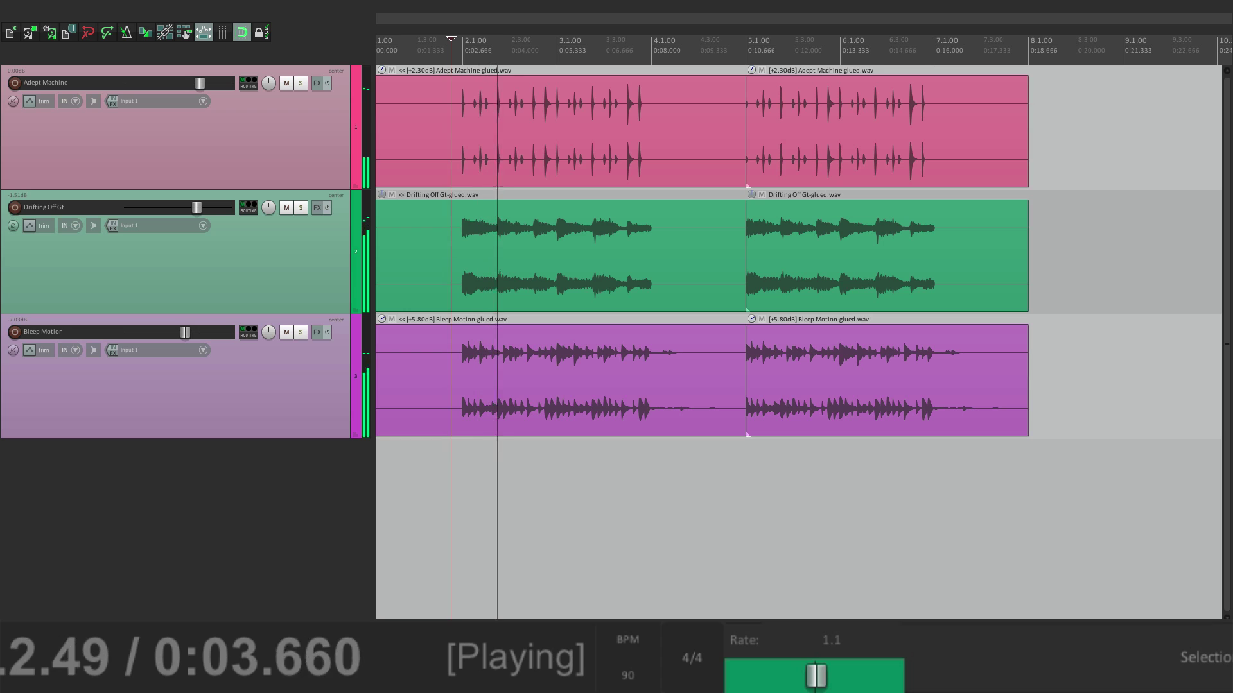
pyautogui.press('space')
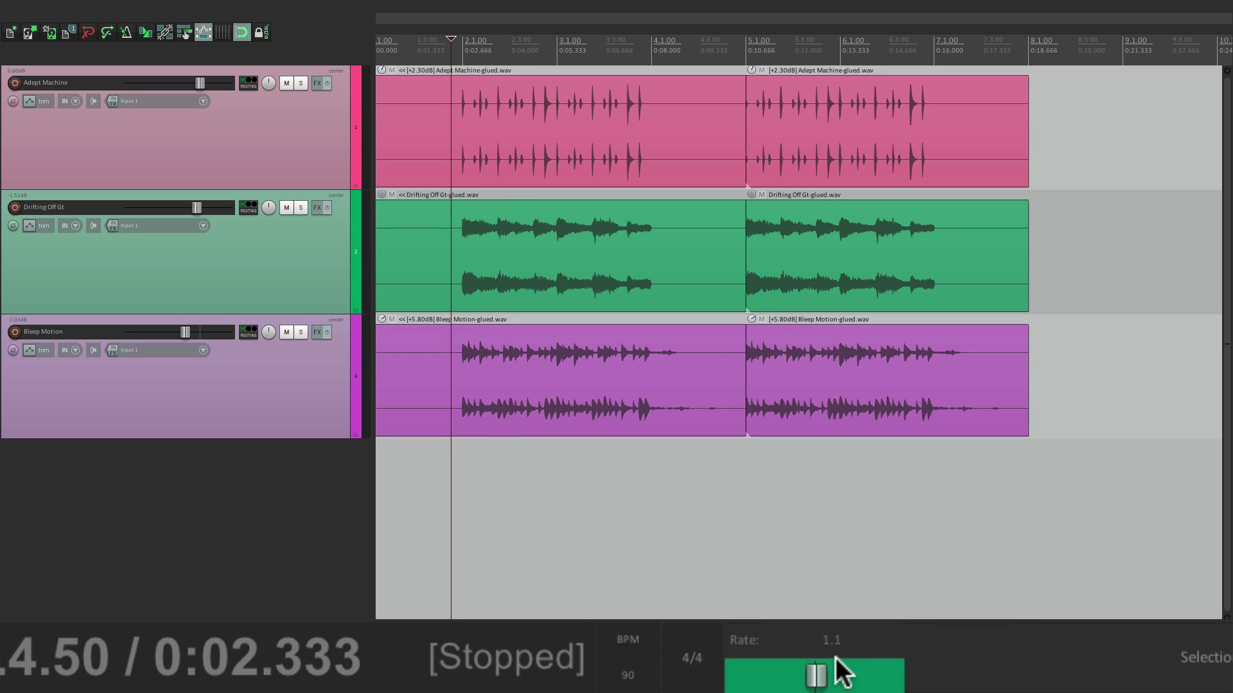
# Set the playback rate to 2 and audition the song at double speed
pyautogui.doubleClick(841, 671)
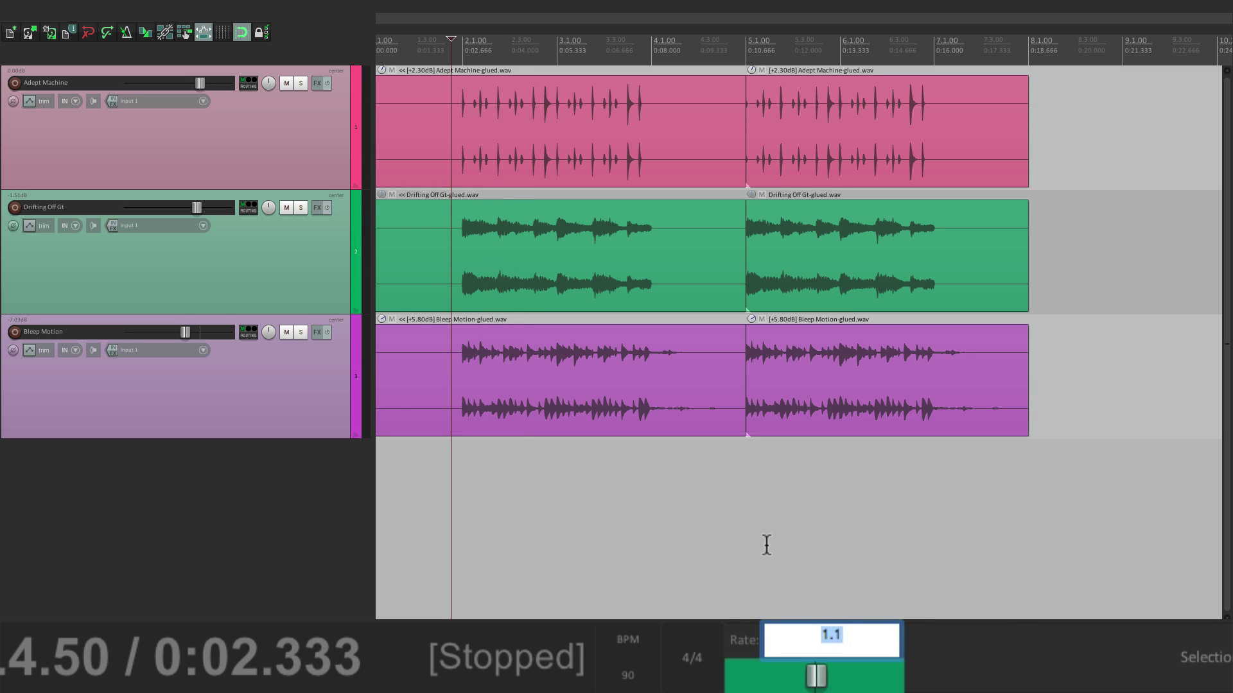
pyautogui.write('2')
pyautogui.press('Return')
pyautogui.press('space')
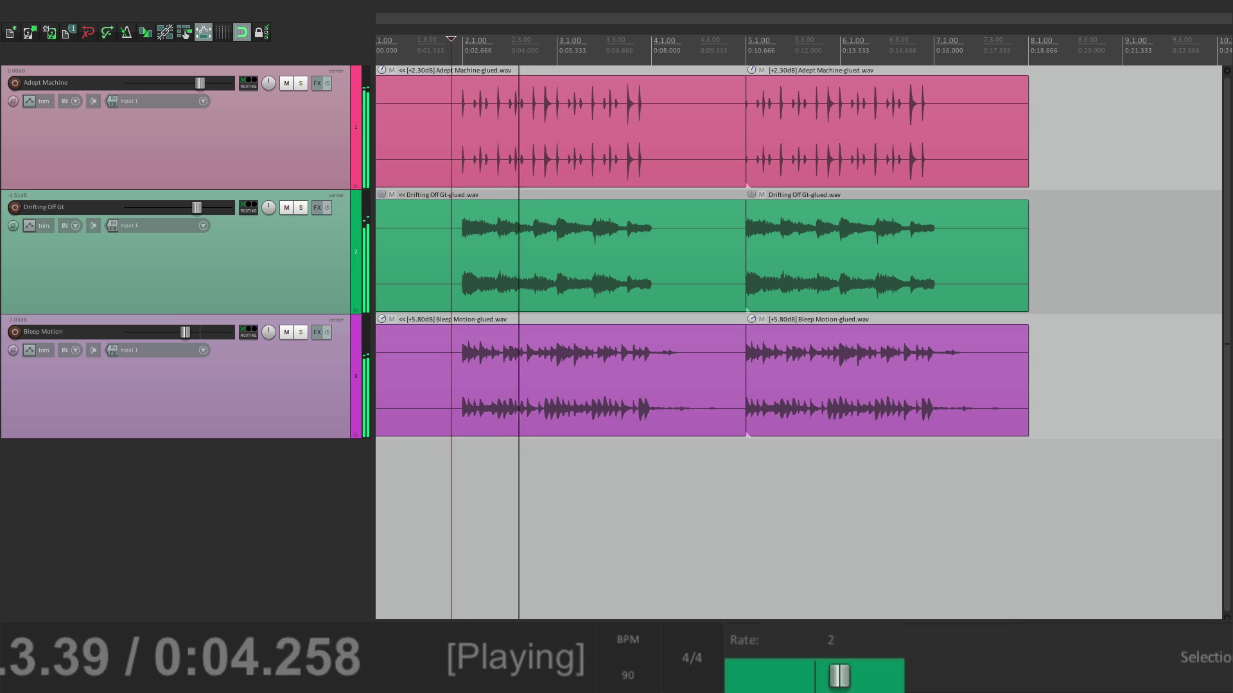
pyautogui.press('space')
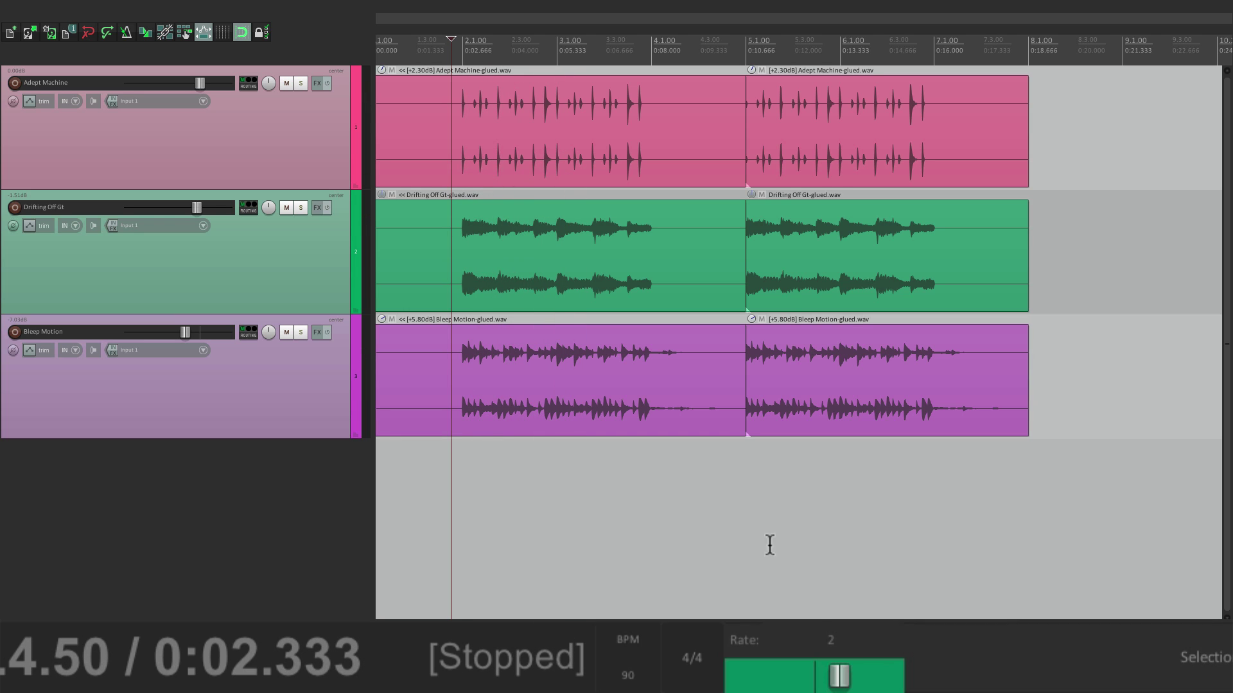
pyautogui.doubleClick(841, 671)
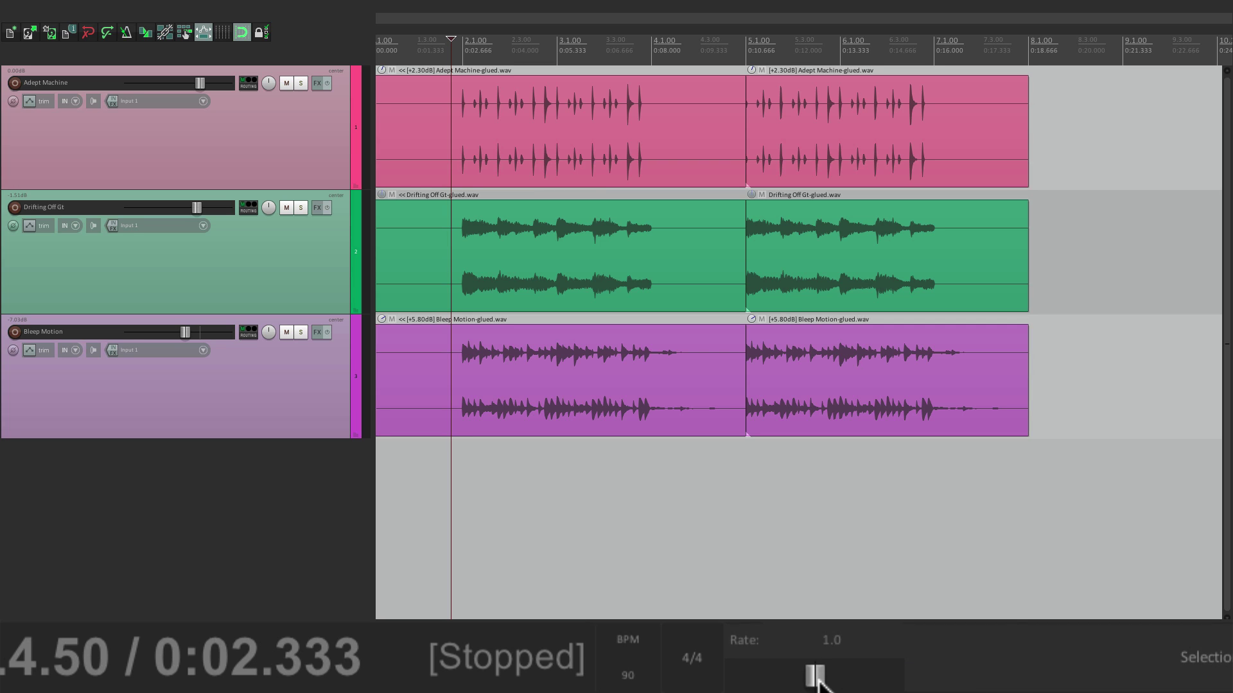
pyautogui.moveTo(815, 676); pyautogui.dragTo(792, 684)
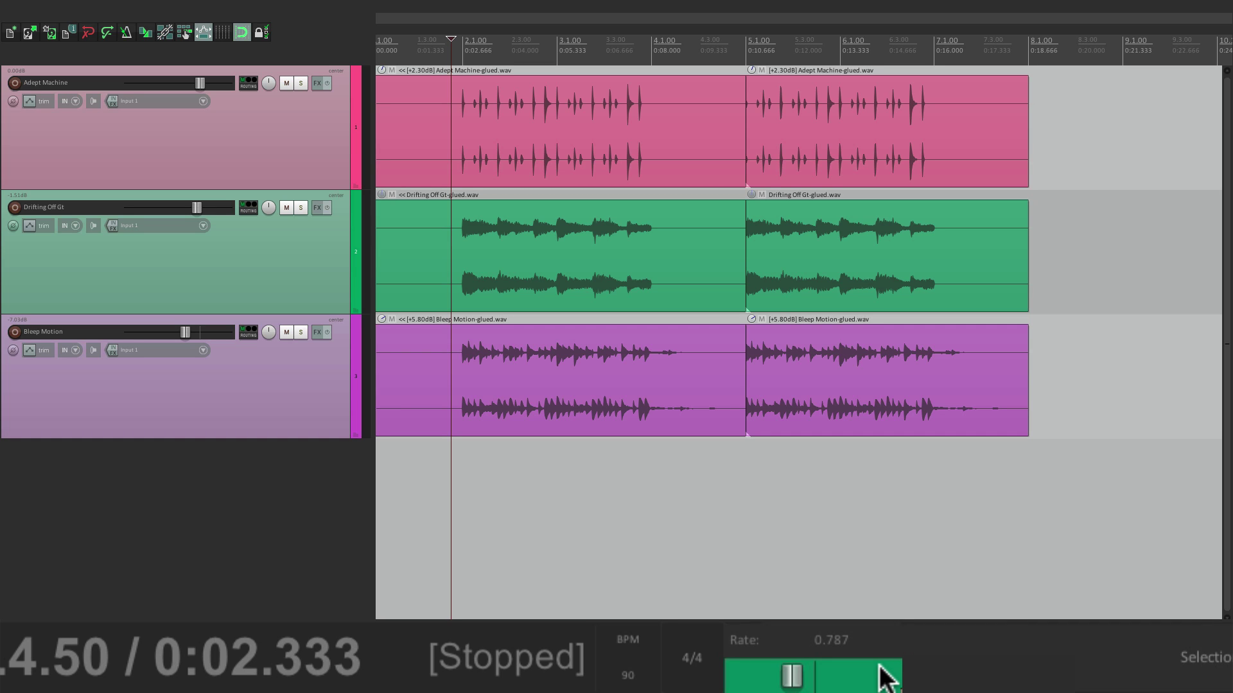
pyautogui.doubleClick(794, 678)
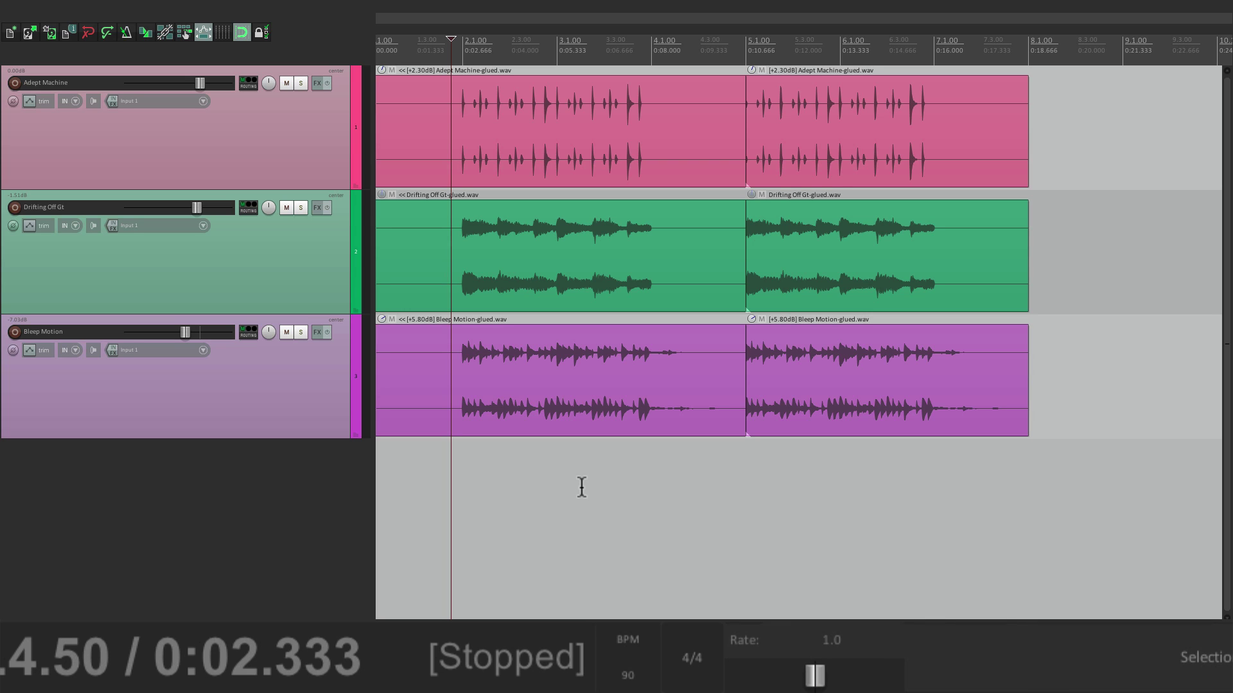
pyautogui.press('space')
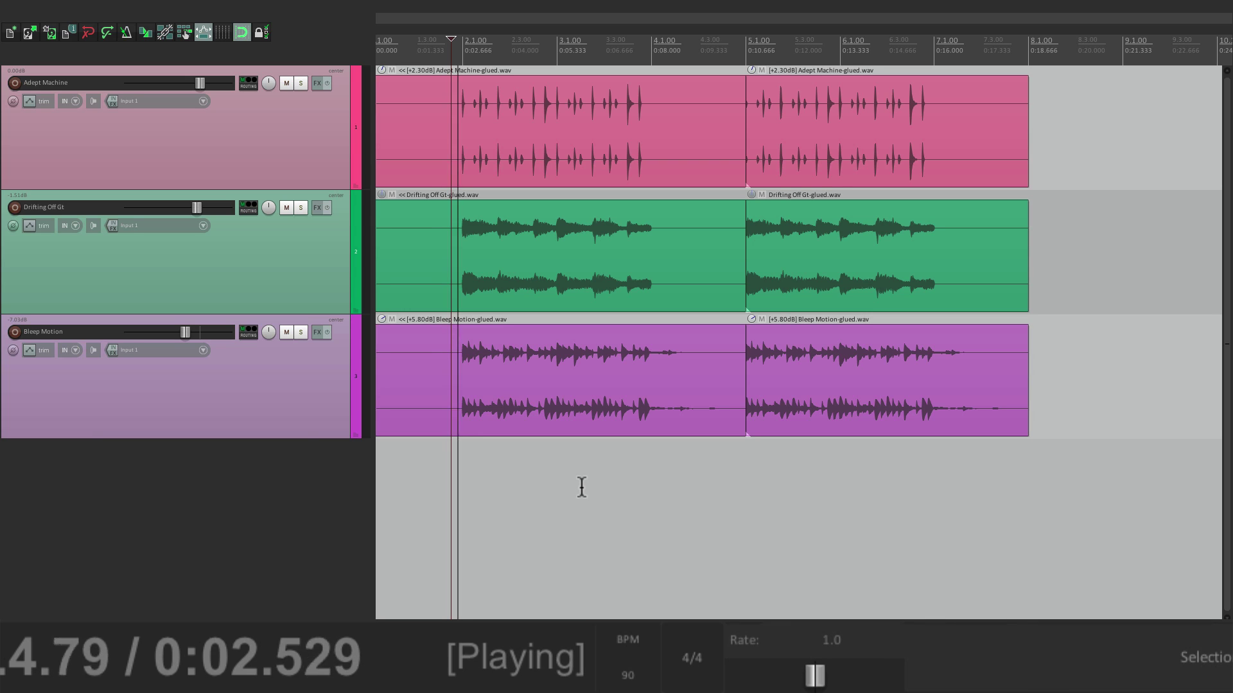
pyautogui.press('space')
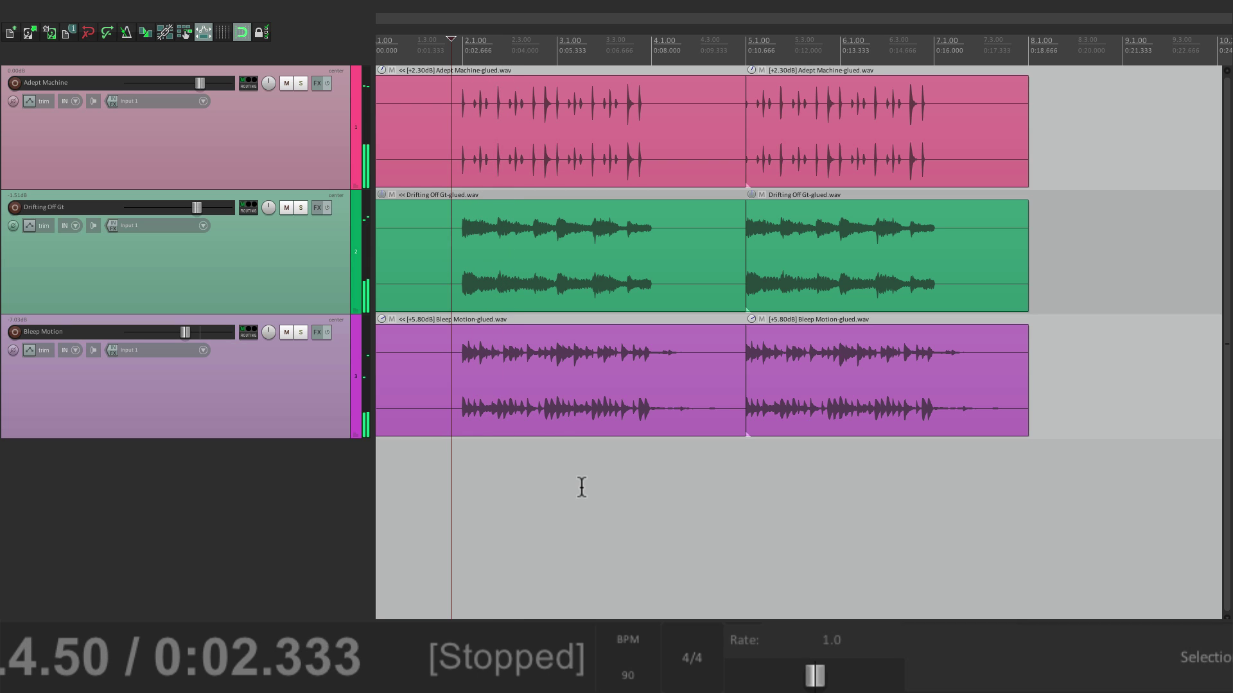
# Raise the playrate by two semitones to 1.12246, auditioning after each semitone
pyautogui.rightClick(813, 677)
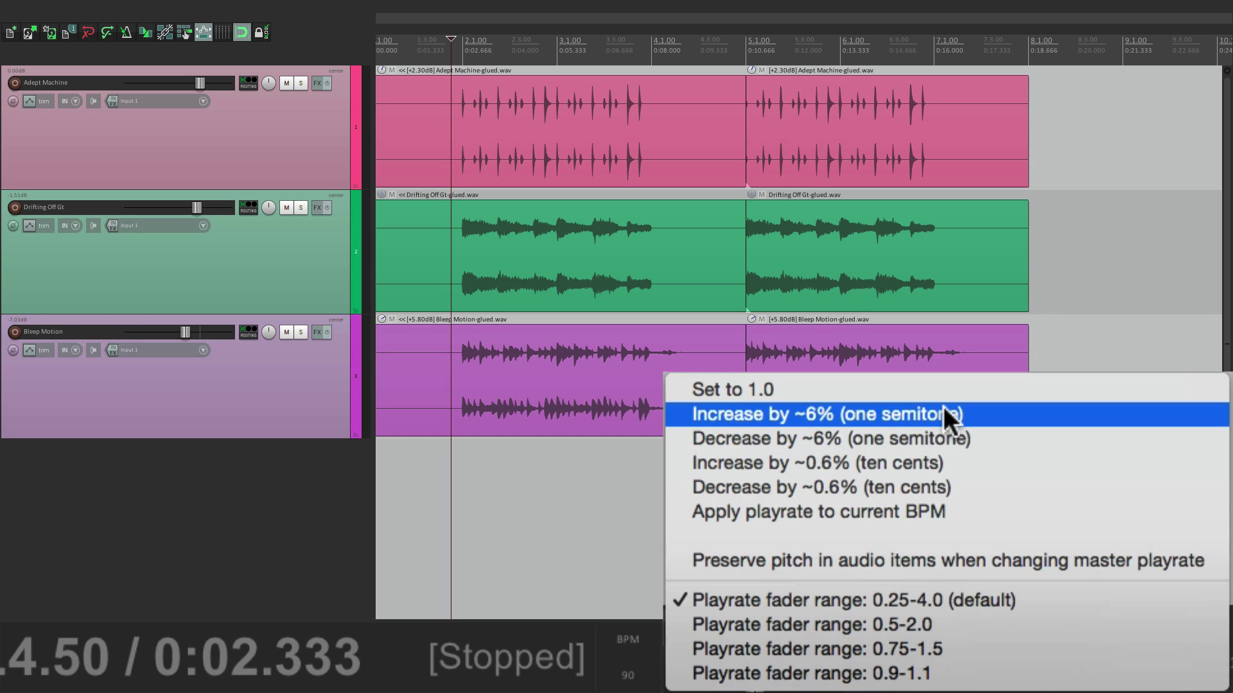
pyautogui.click(989, 411)
pyautogui.press('space')
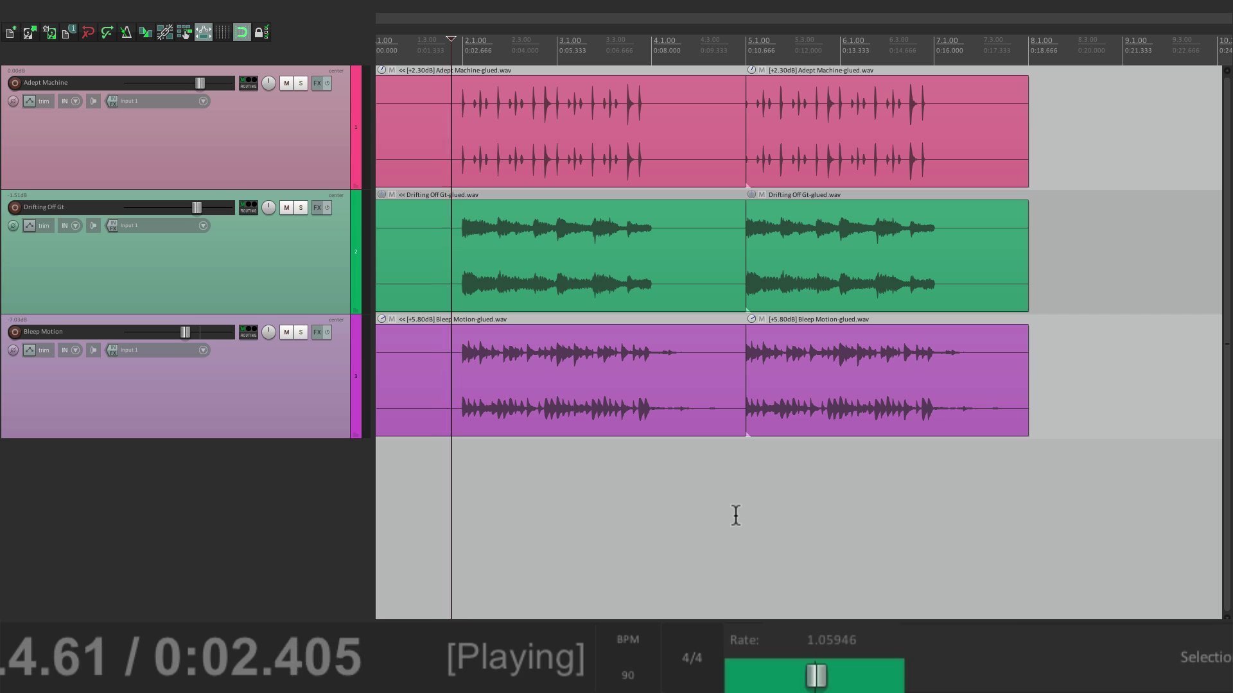
pyautogui.press('space')
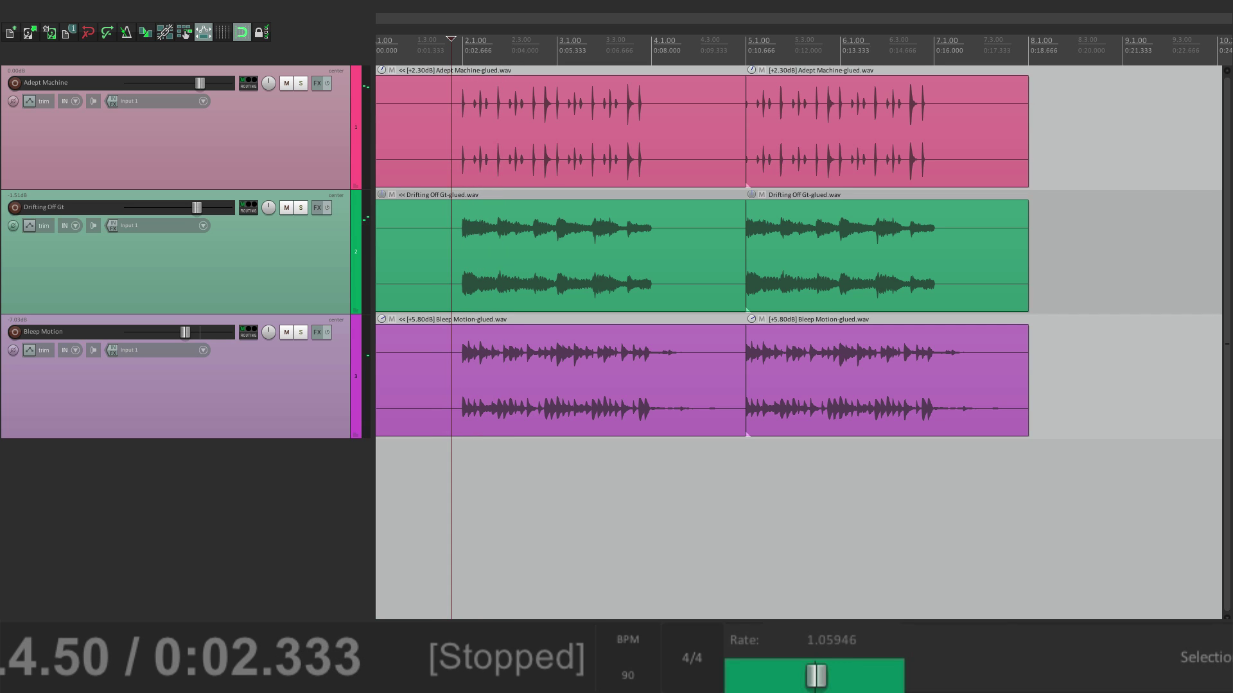
pyautogui.rightClick(826, 638)
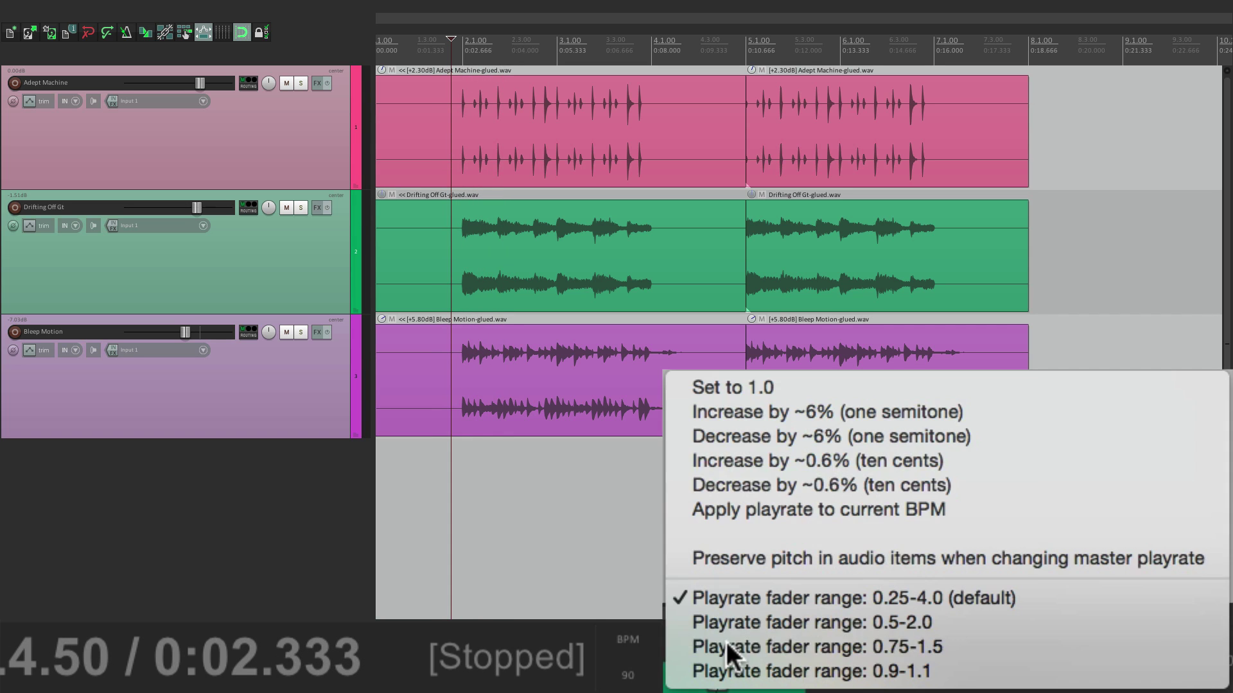
pyautogui.click(753, 410)
pyautogui.press('space')
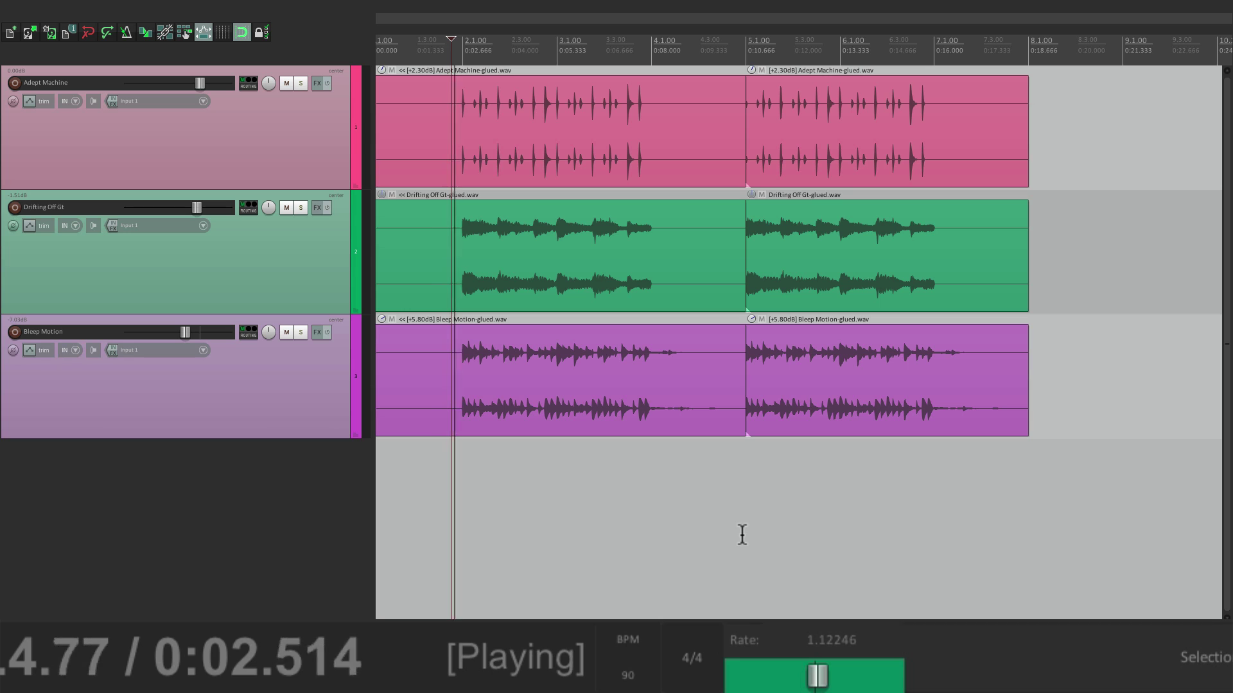
pyautogui.press('space')
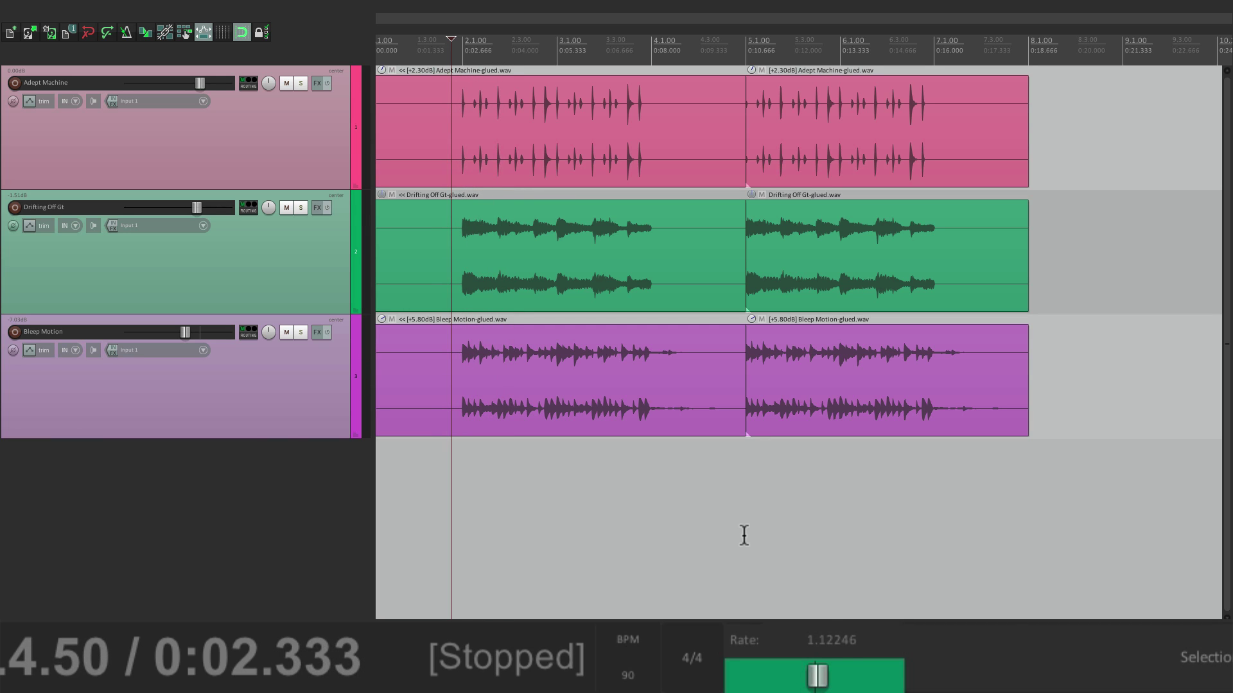
# Reset the playrate to 1.0, then lower it one semitone to 0.94387 and audition
pyautogui.rightClick(838, 637)
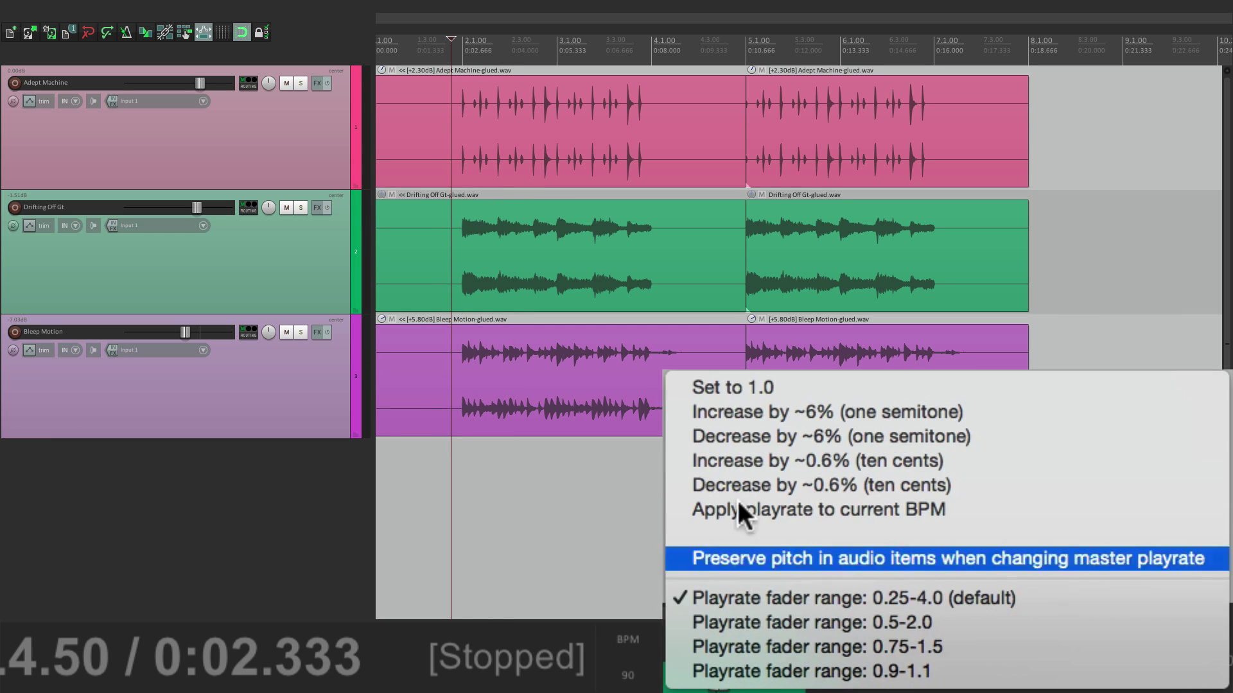
pyautogui.click(734, 387)
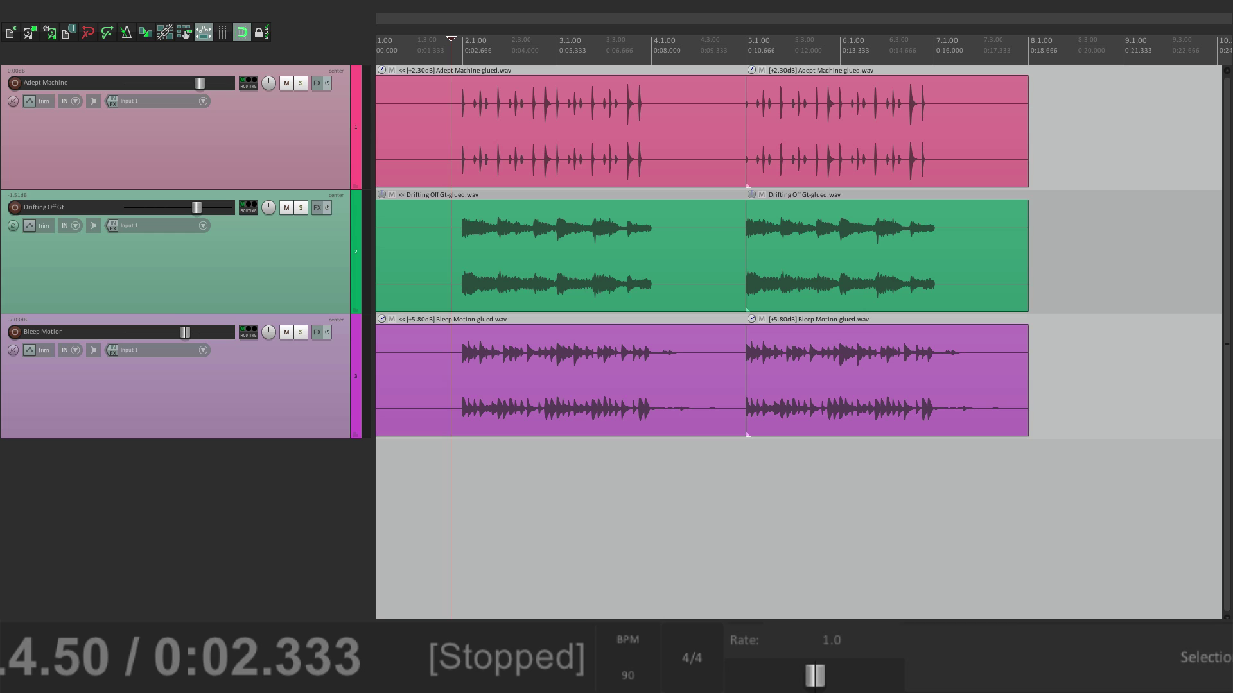
pyautogui.rightClick(837, 636)
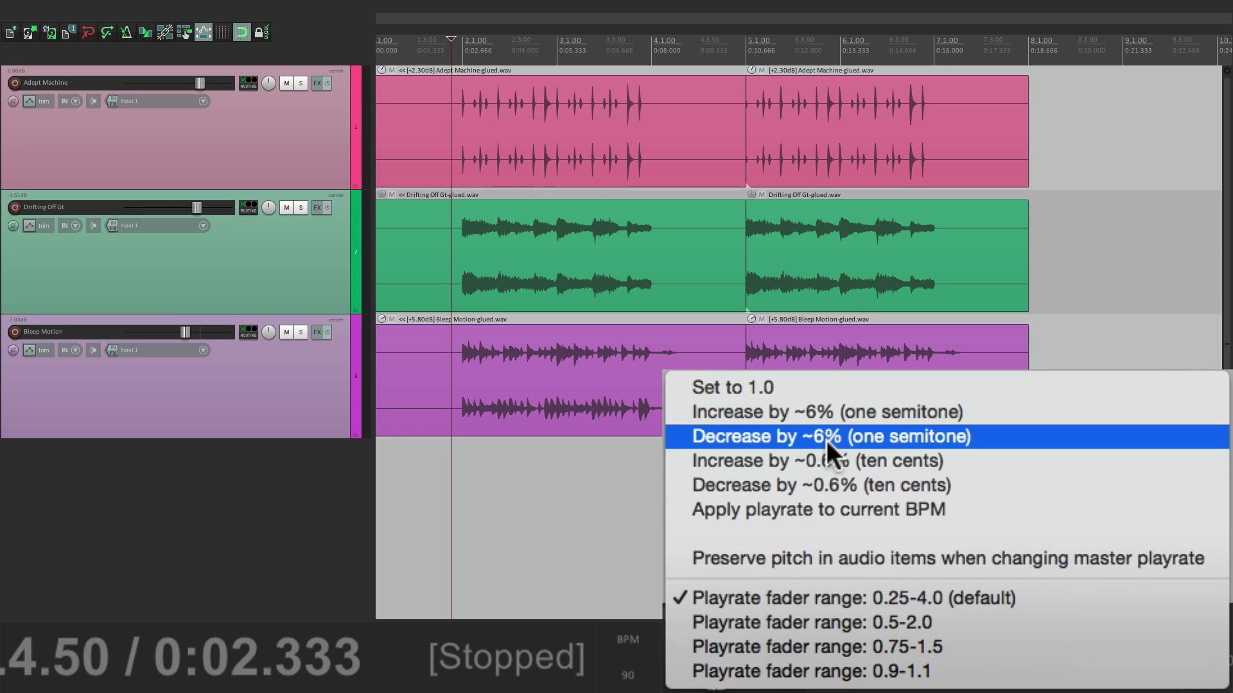
pyautogui.click(826, 437)
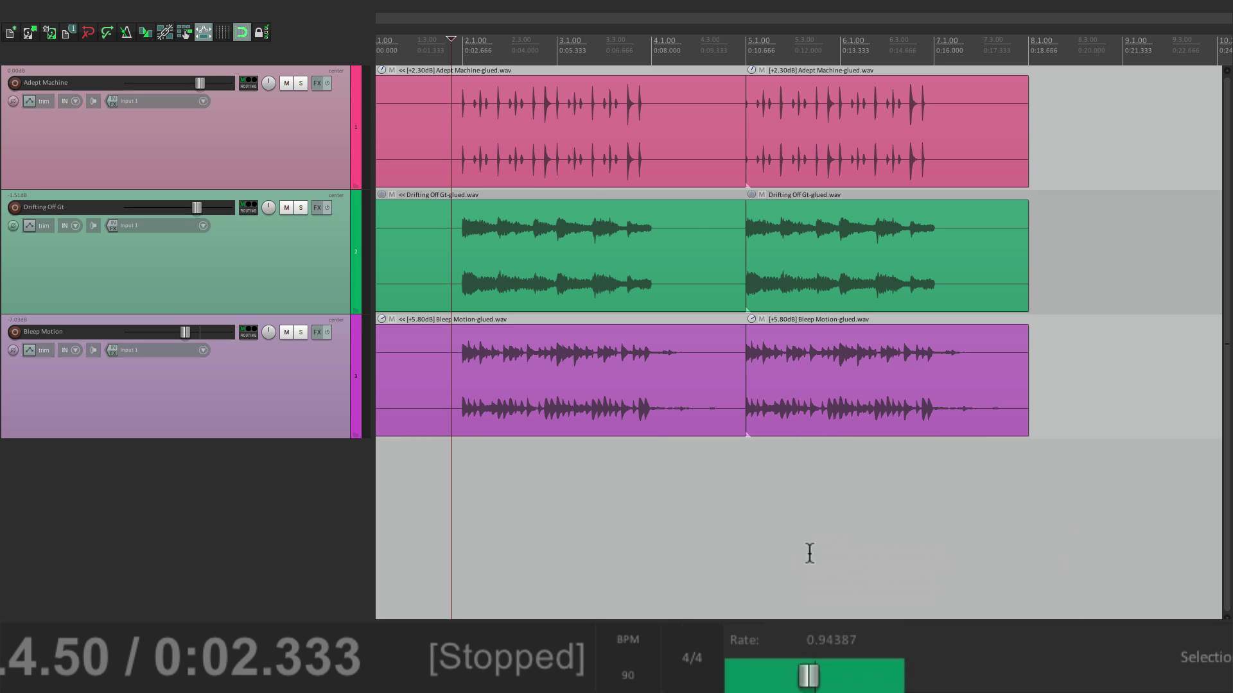
pyautogui.press('space')
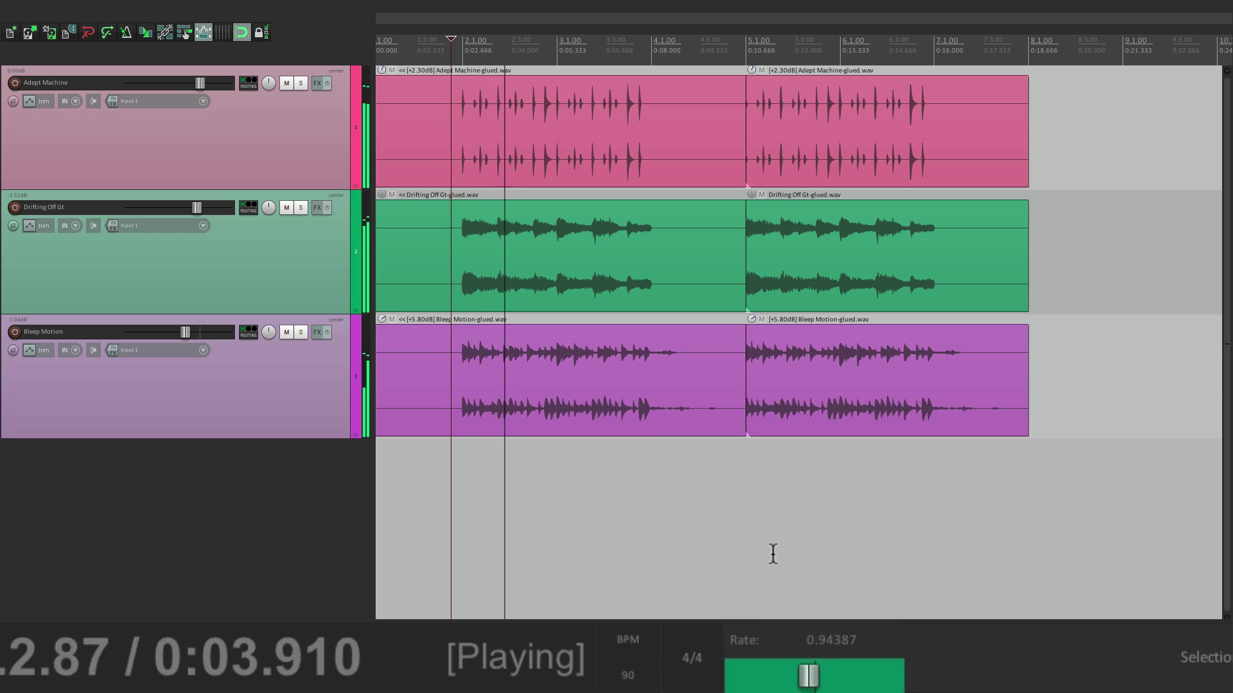
pyautogui.press('space')
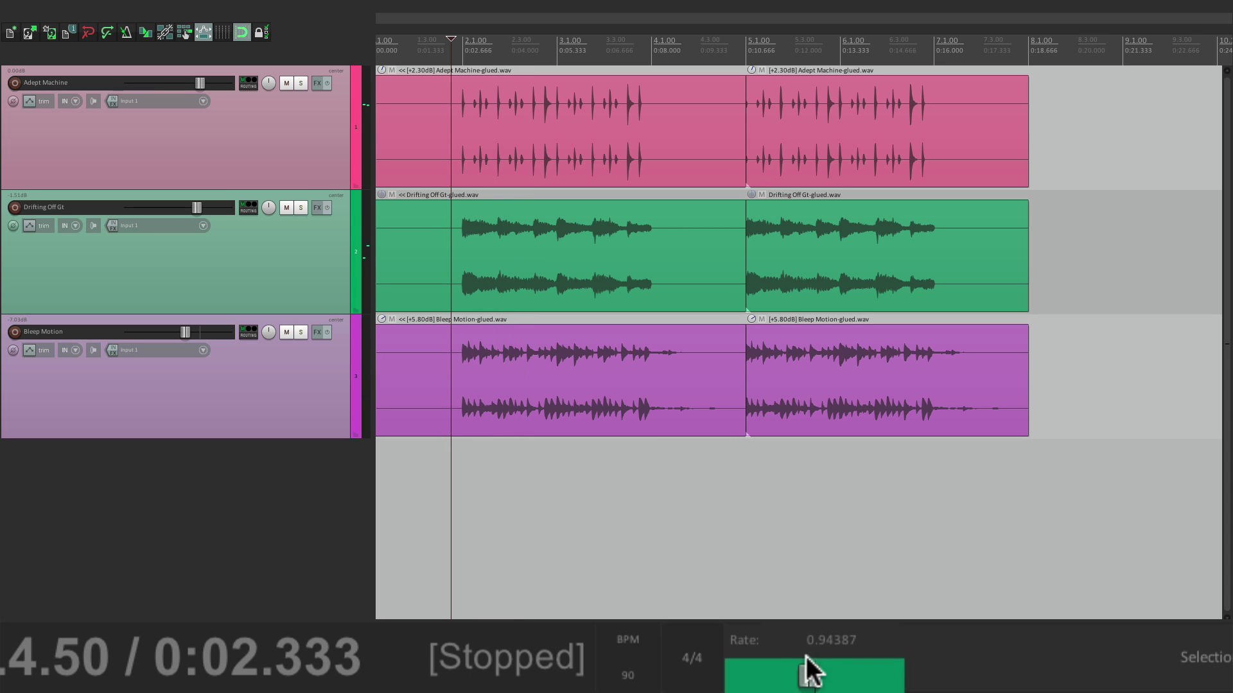
# Reset the playrate to 1.0 and enable 'Preserve pitch in audio items when changing master playrate'
pyautogui.doubleClick(812, 675)
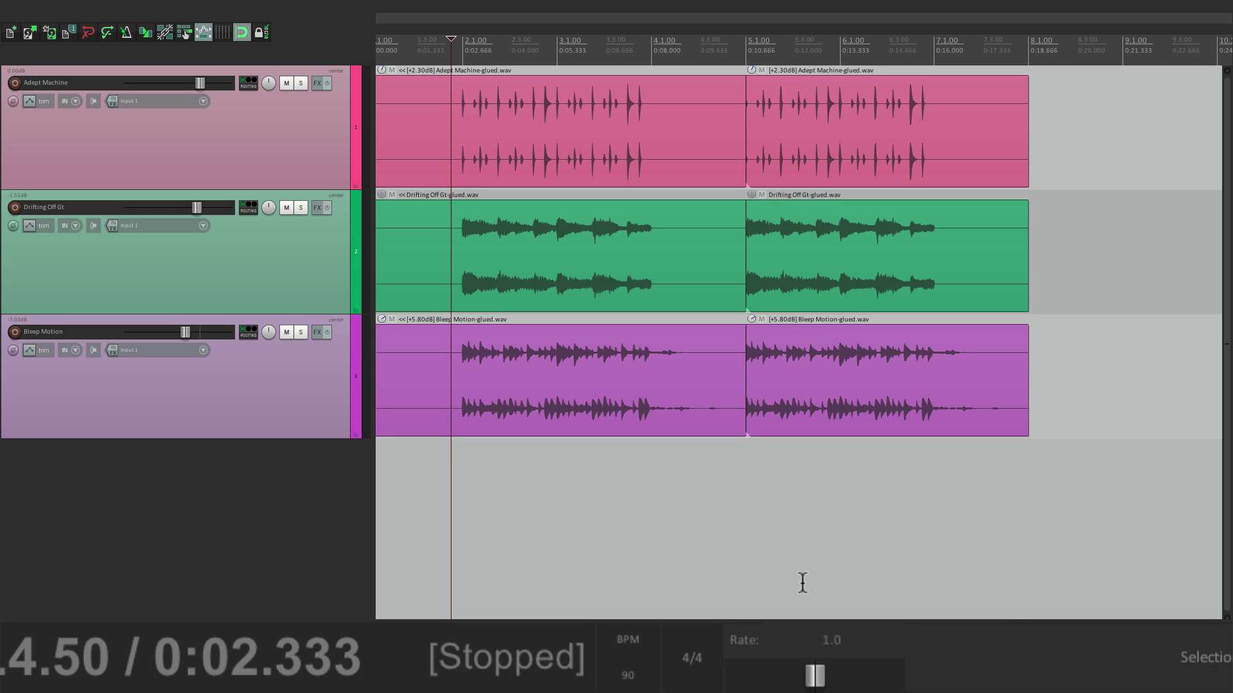
pyautogui.rightClick(815, 673)
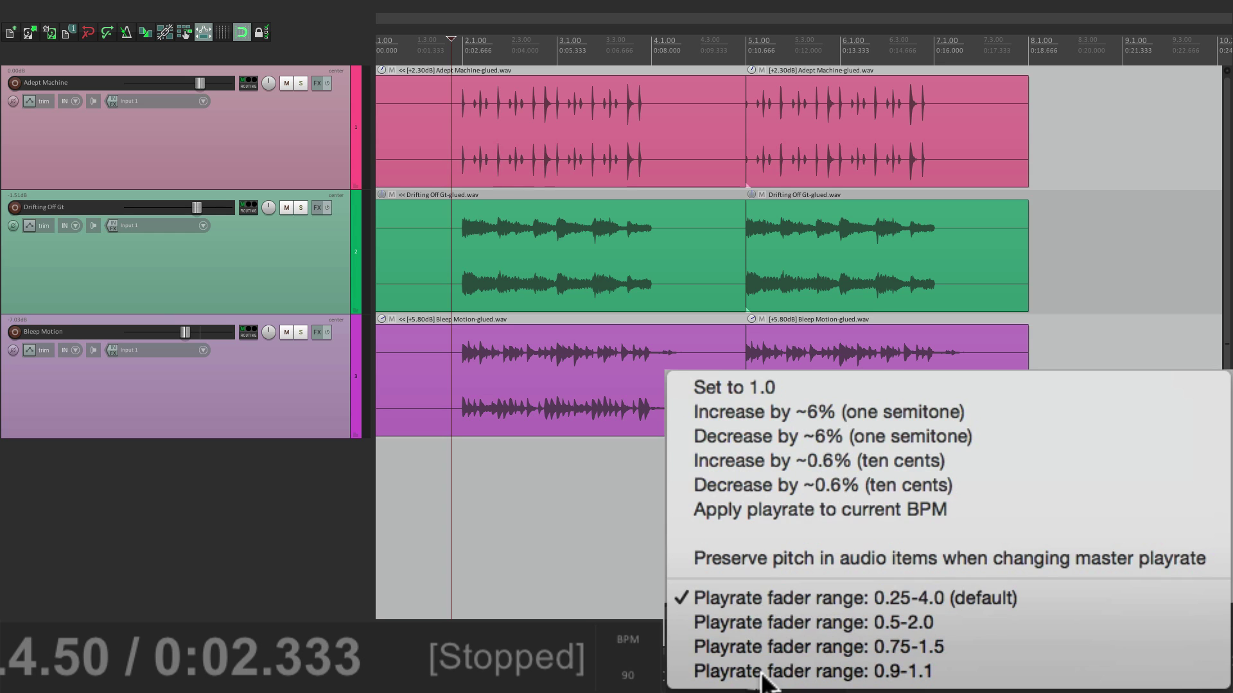
pyautogui.click(760, 561)
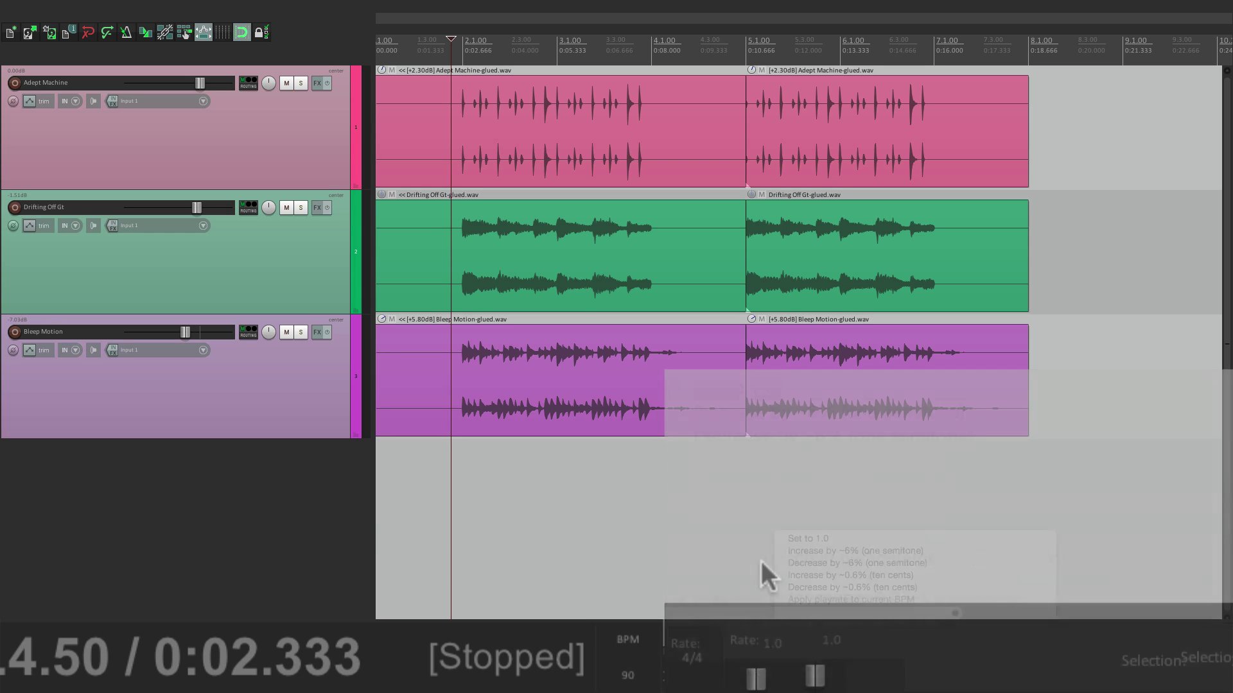
# Set the master playrate to 1.2 and audition the song
pyautogui.doubleClick(827, 643)
pyautogui.write('1')
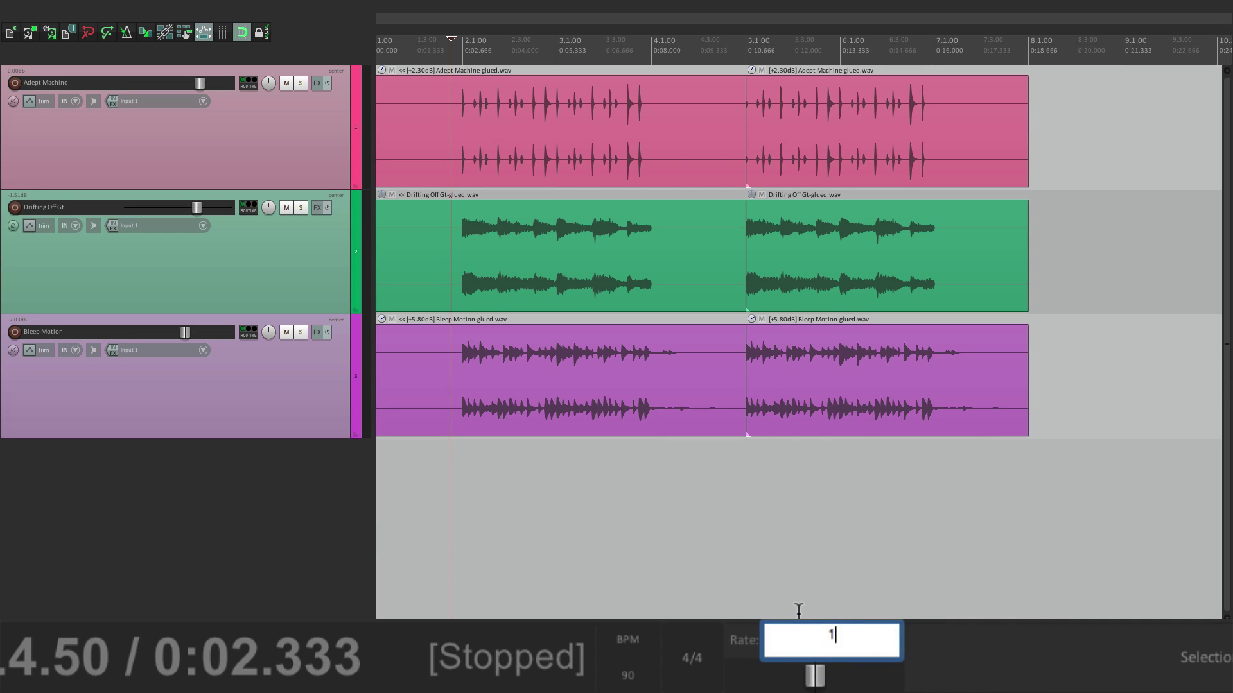
pyautogui.write('.2')
pyautogui.press('Return')
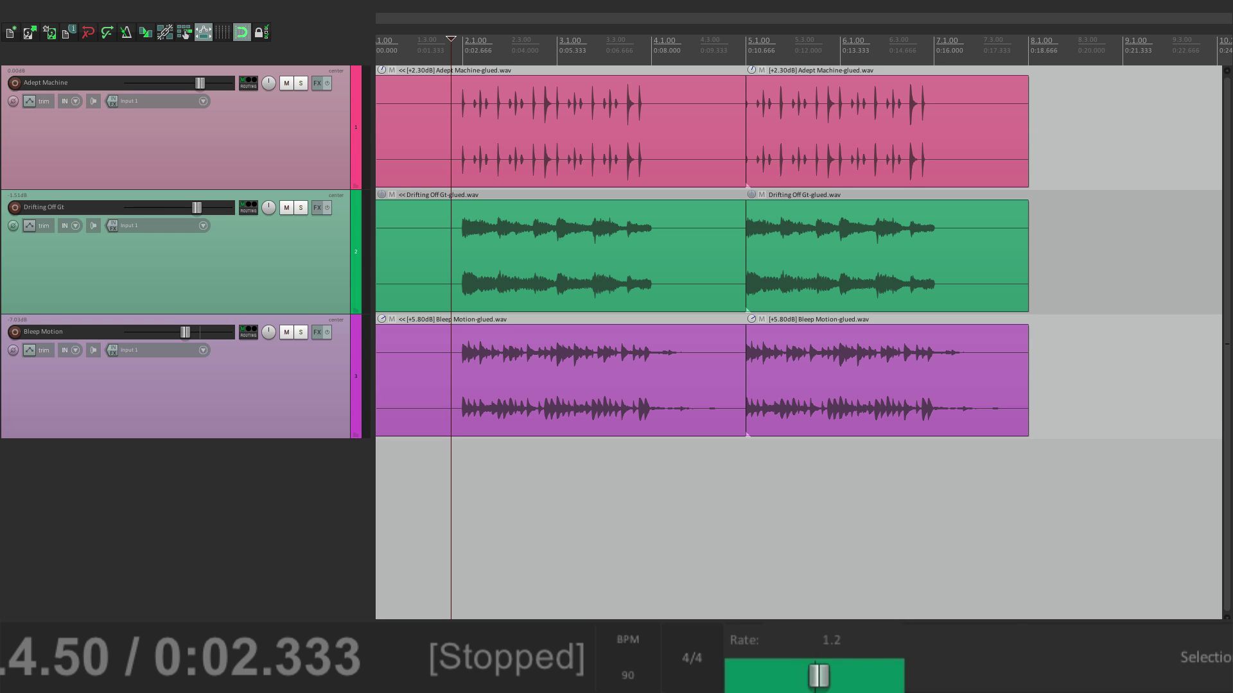
pyautogui.press('space')
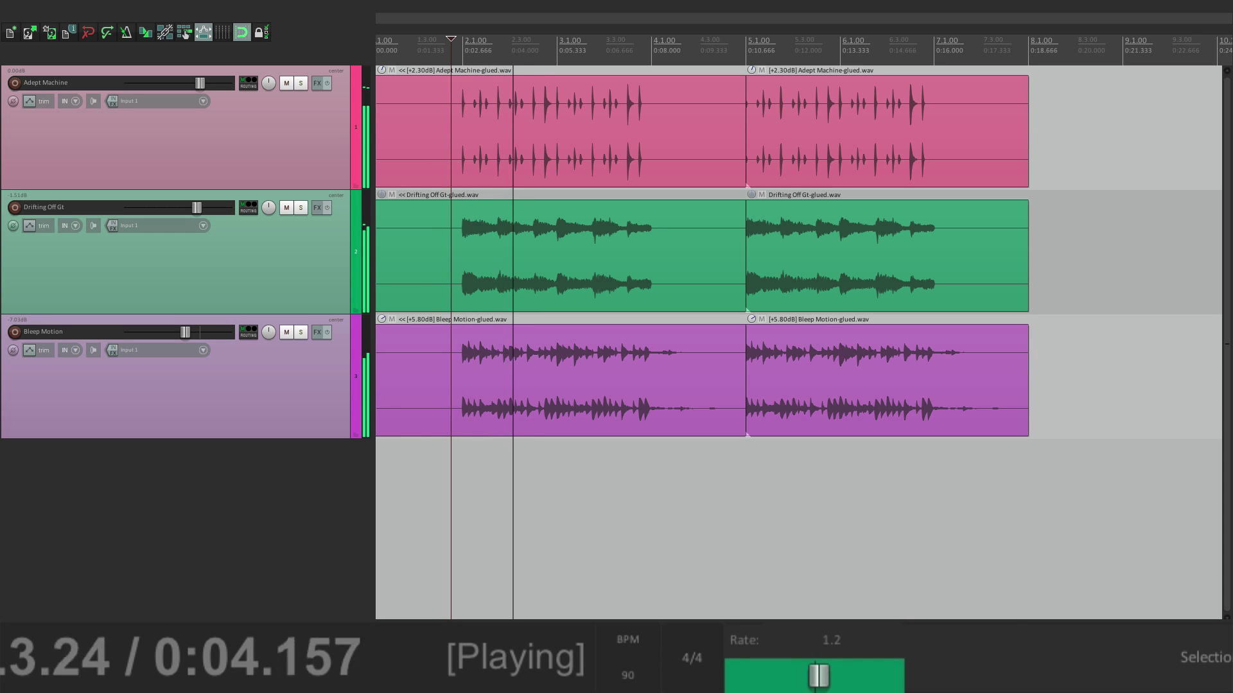
pyautogui.press('space')
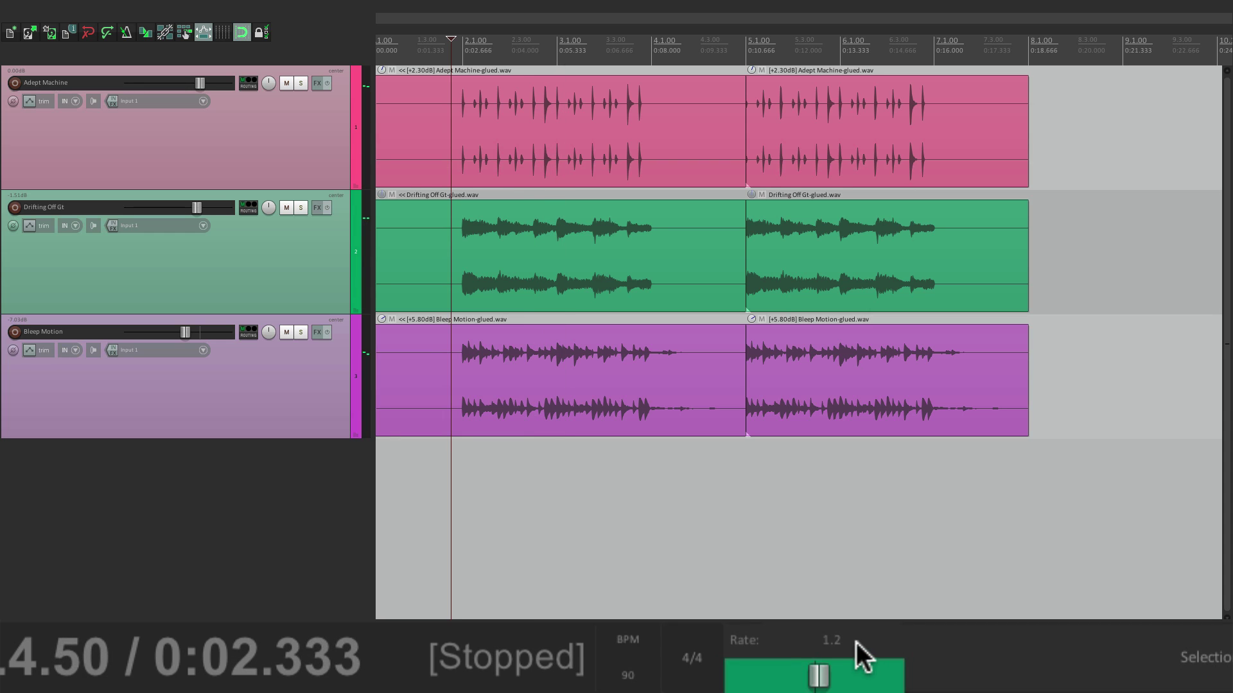
# Set the master playrate to 0.8 and audition the song
pyautogui.doubleClick(843, 639)
pyautogui.write('.8')
pyautogui.press('Return')
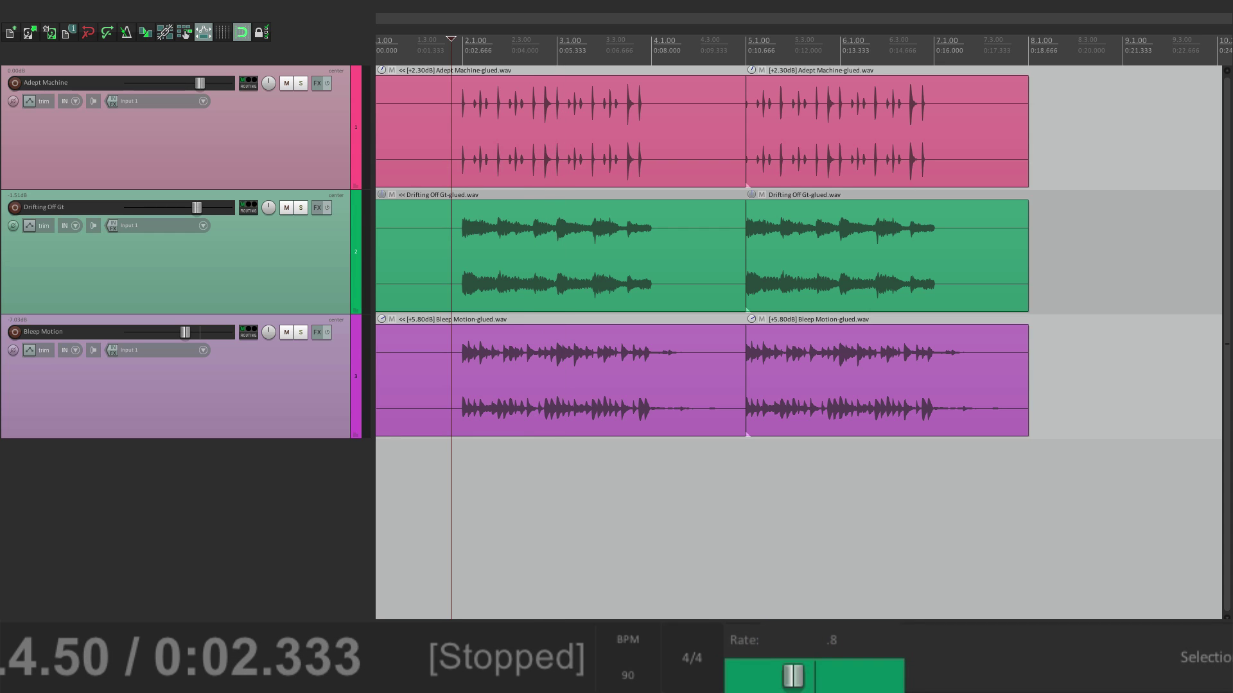
pyautogui.press('space')
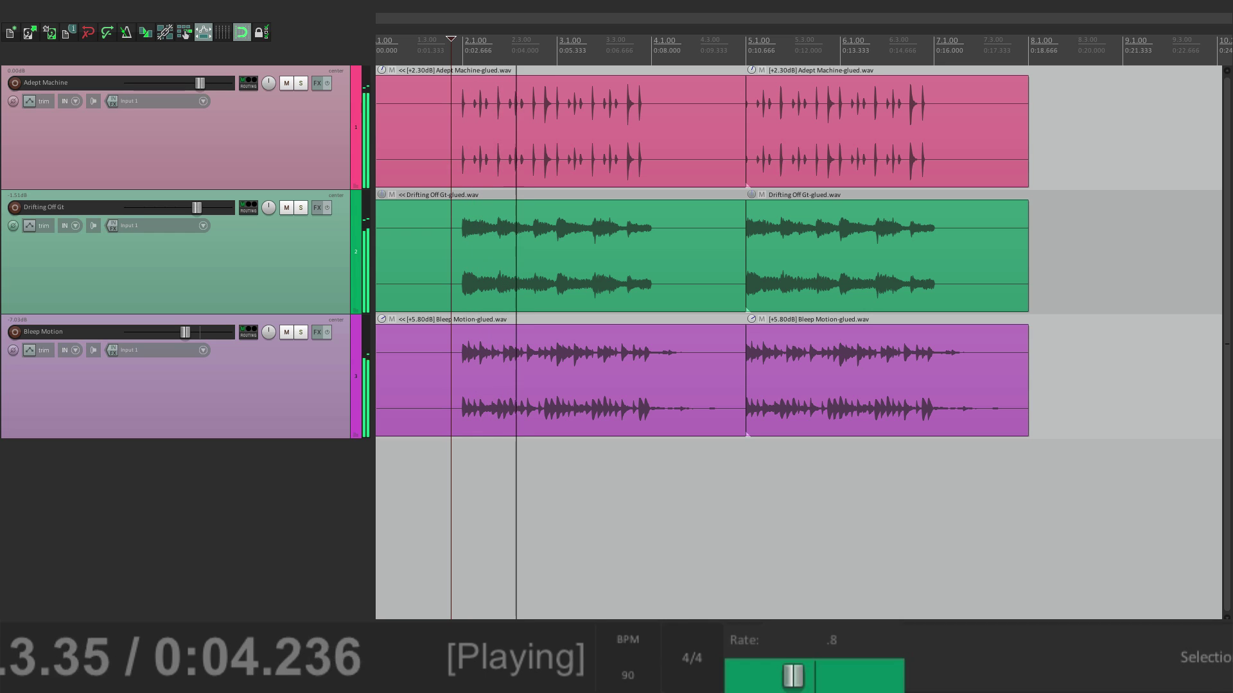
pyautogui.press('space')
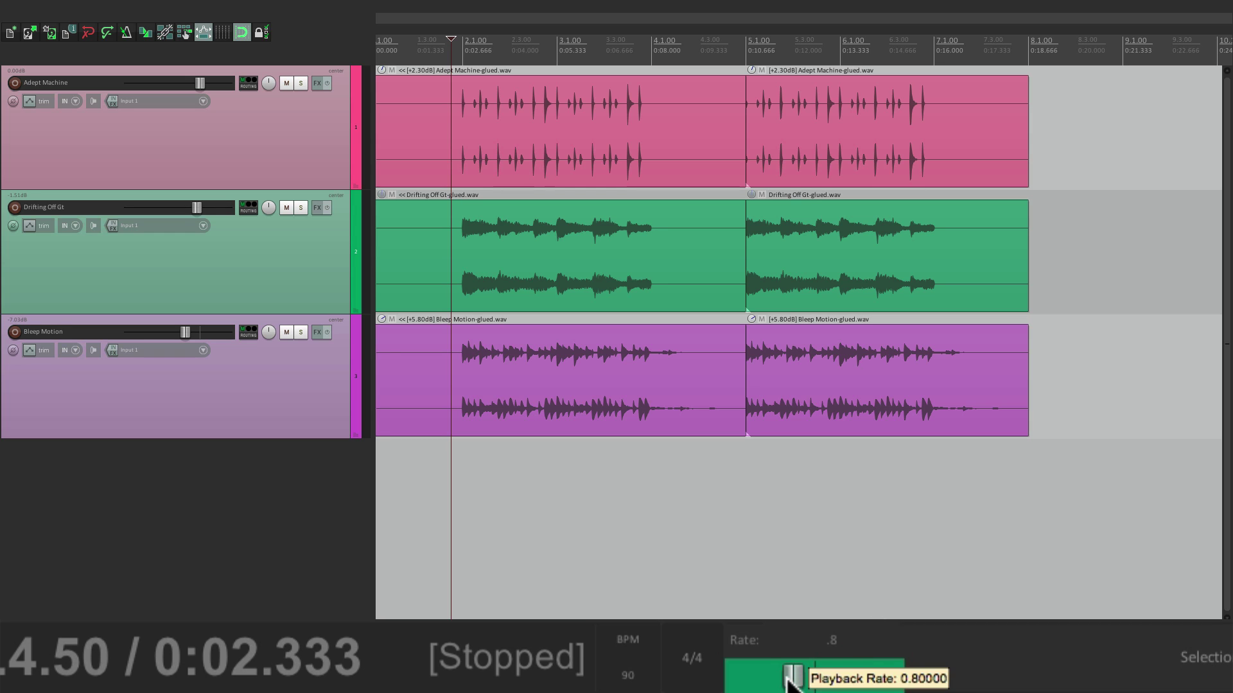
# Raise the Rate fader to 1.246 and audition the song
pyautogui.moveTo(791, 675); pyautogui.dragTo(820, 670)
pyautogui.press('space')
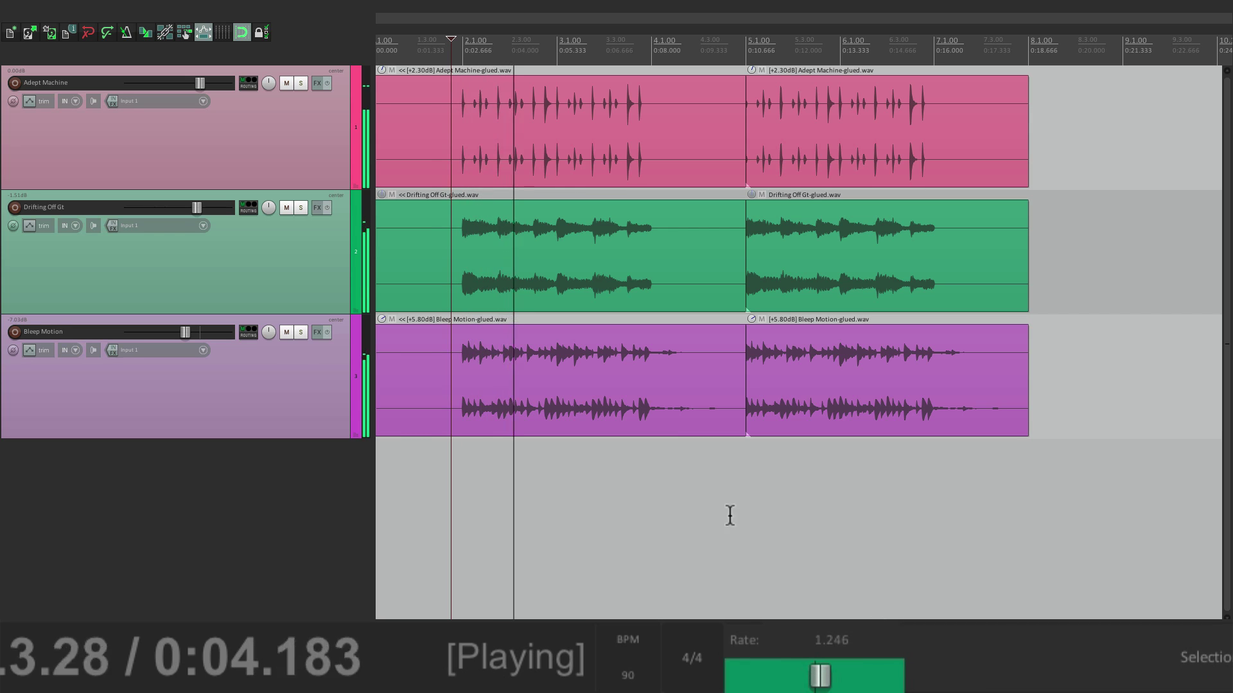
pyautogui.press('space')
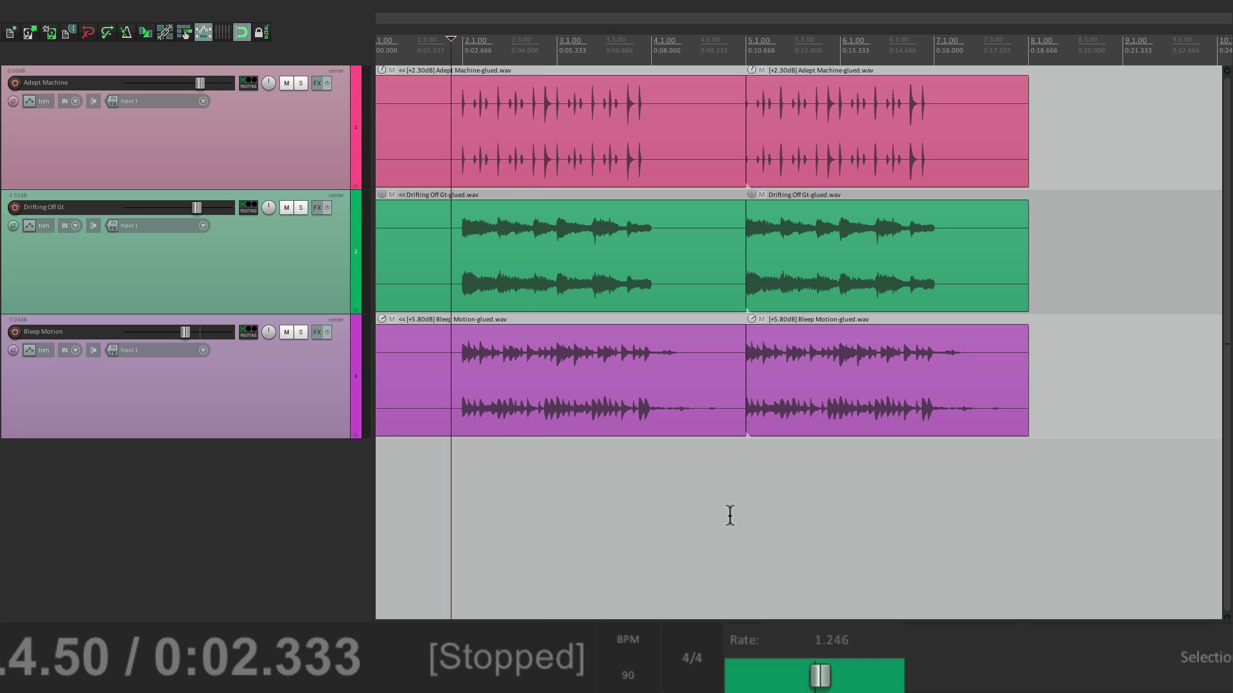
# Apply the 1.246 playrate as a 112.14 BPM tempo, audition it, then undo back to 90 BPM
pyautogui.rightClick(820, 673)
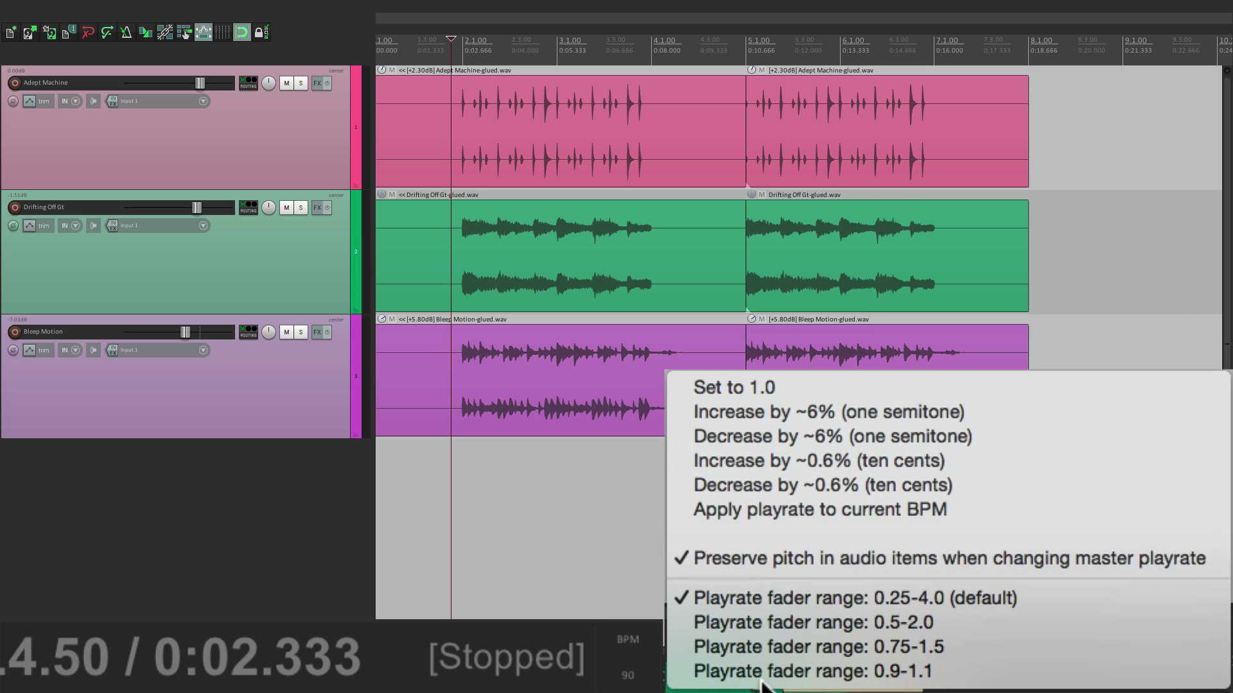
pyautogui.click(742, 515)
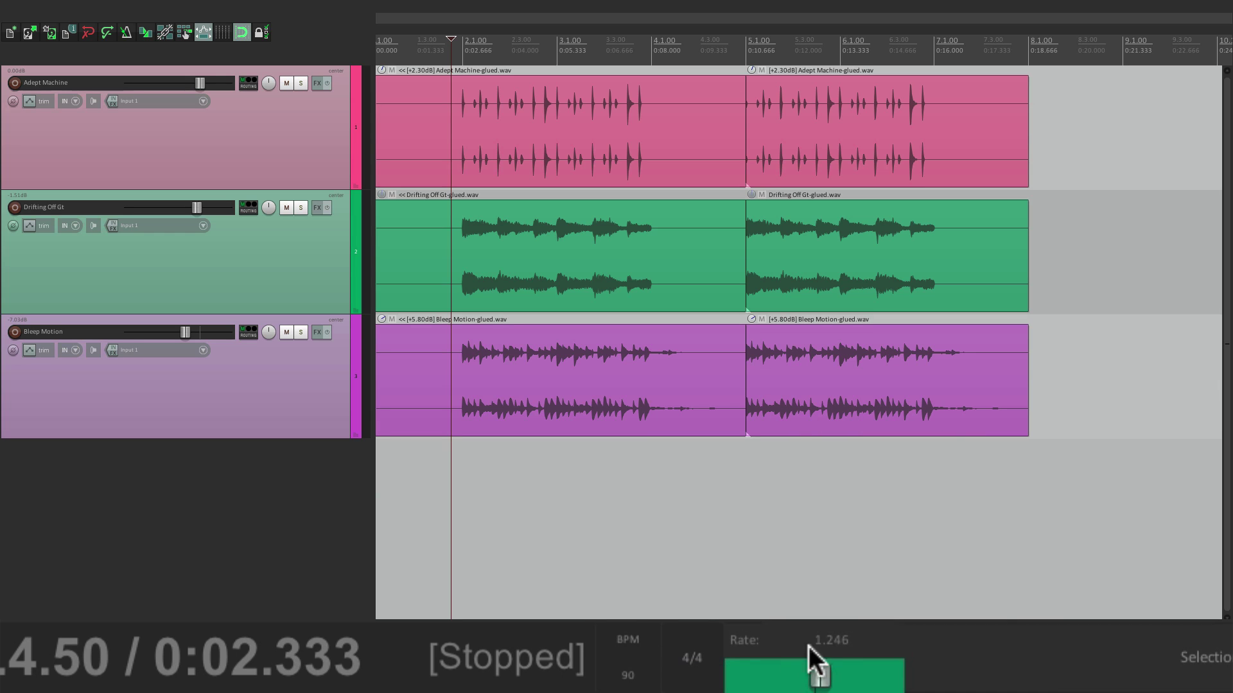
pyautogui.rightClick(819, 670)
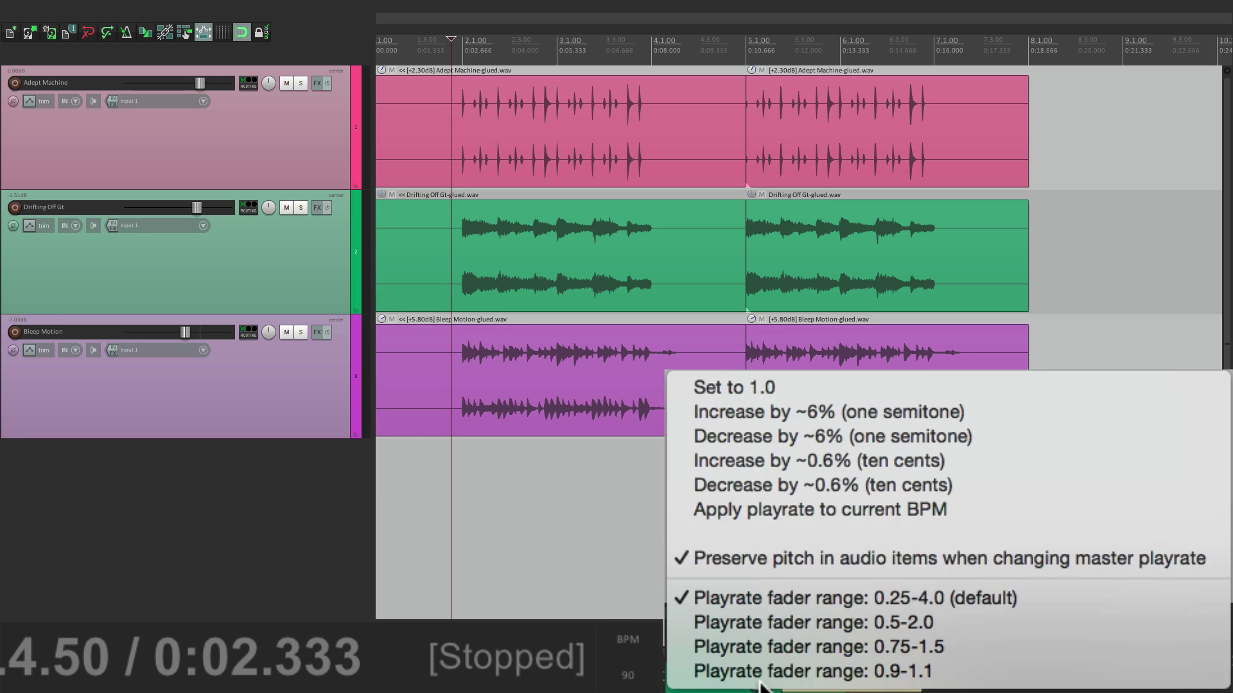
pyautogui.click(762, 507)
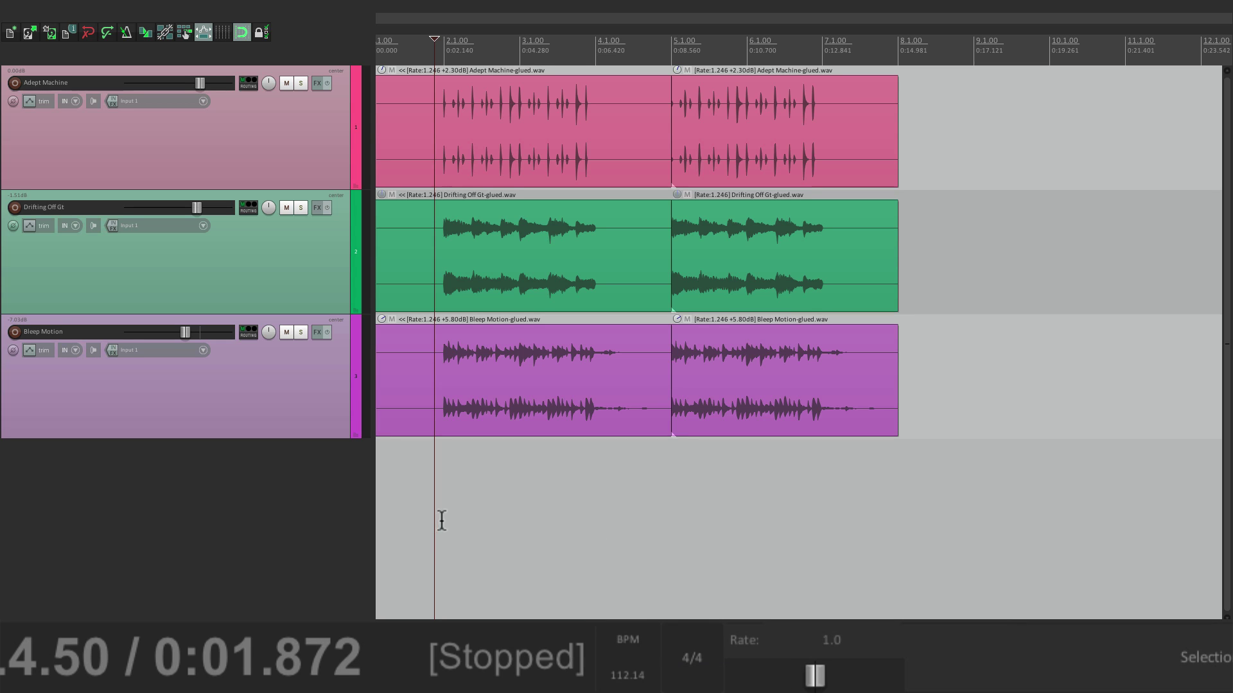
pyautogui.press('space')
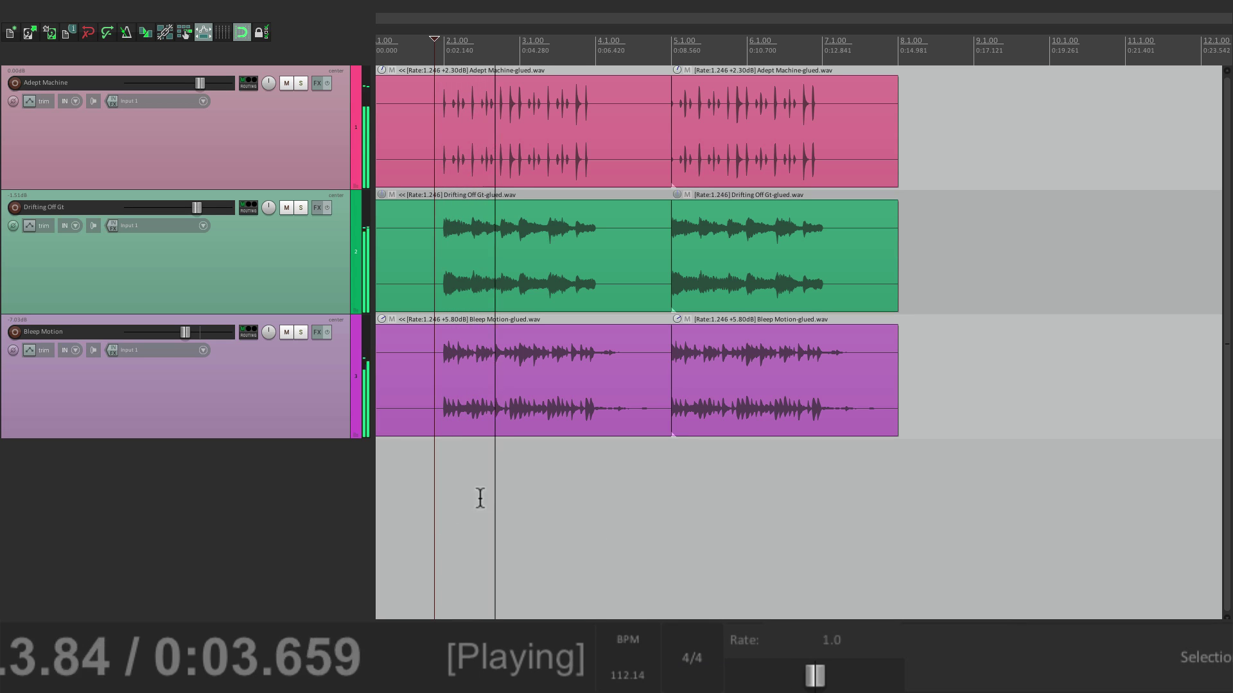
pyautogui.press('space')
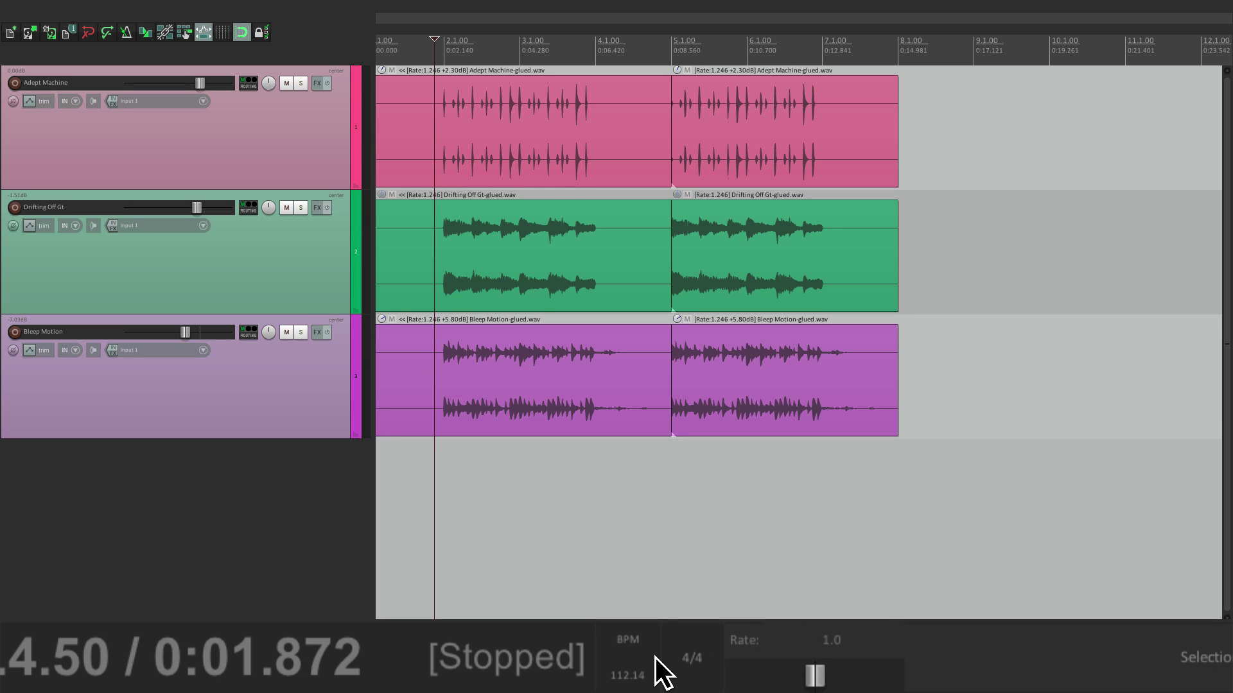
pyautogui.hotkey('ctrl', 'z')
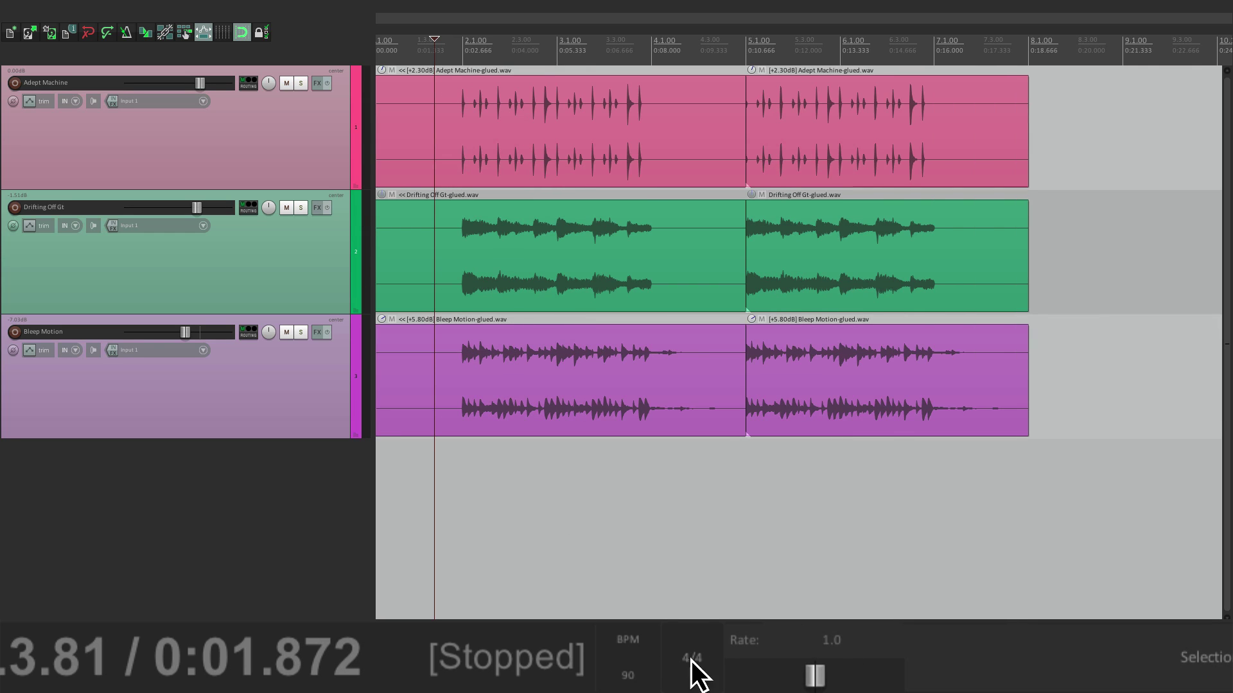
pyautogui.rightClick(817, 677)
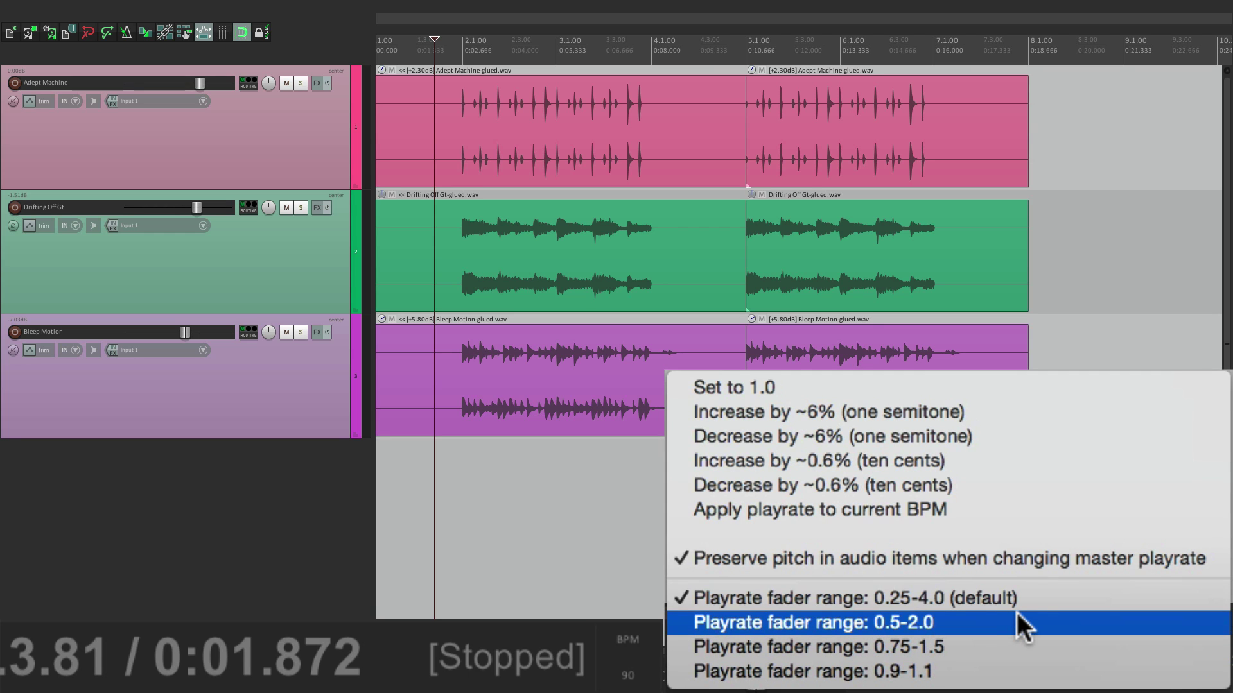
pyautogui.click(1001, 672)
pyautogui.press('space')
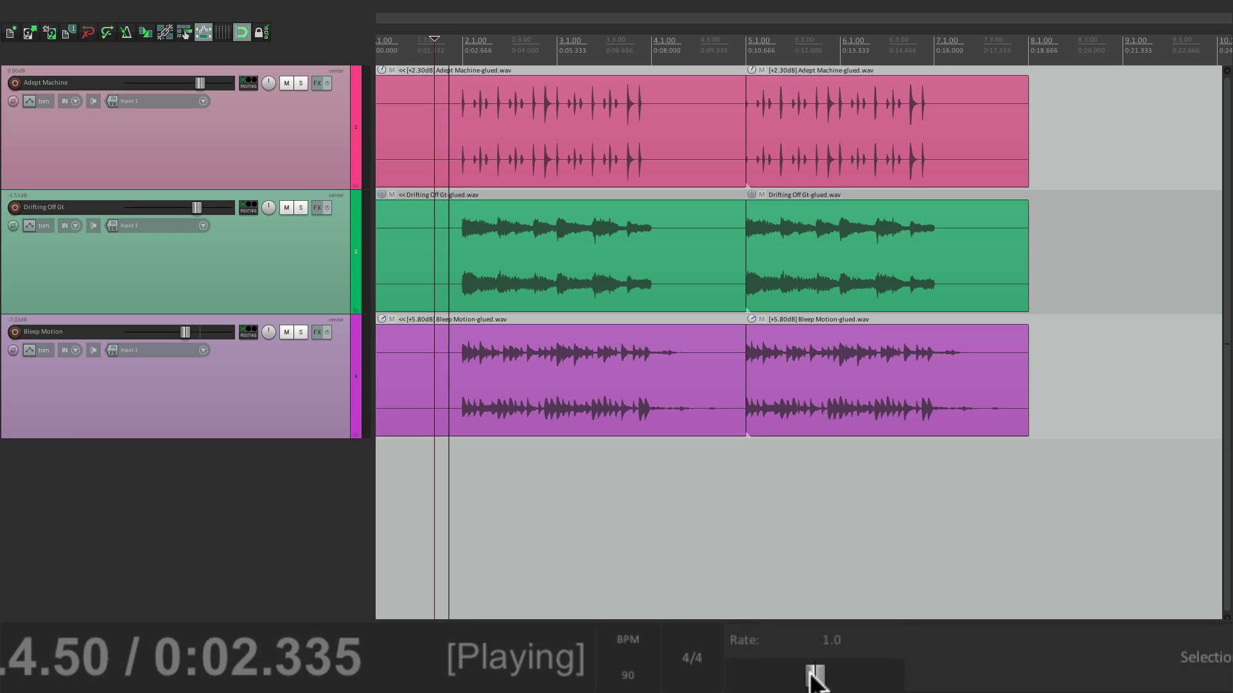
pyautogui.moveTo(812, 678); pyautogui.dragTo(842, 678)
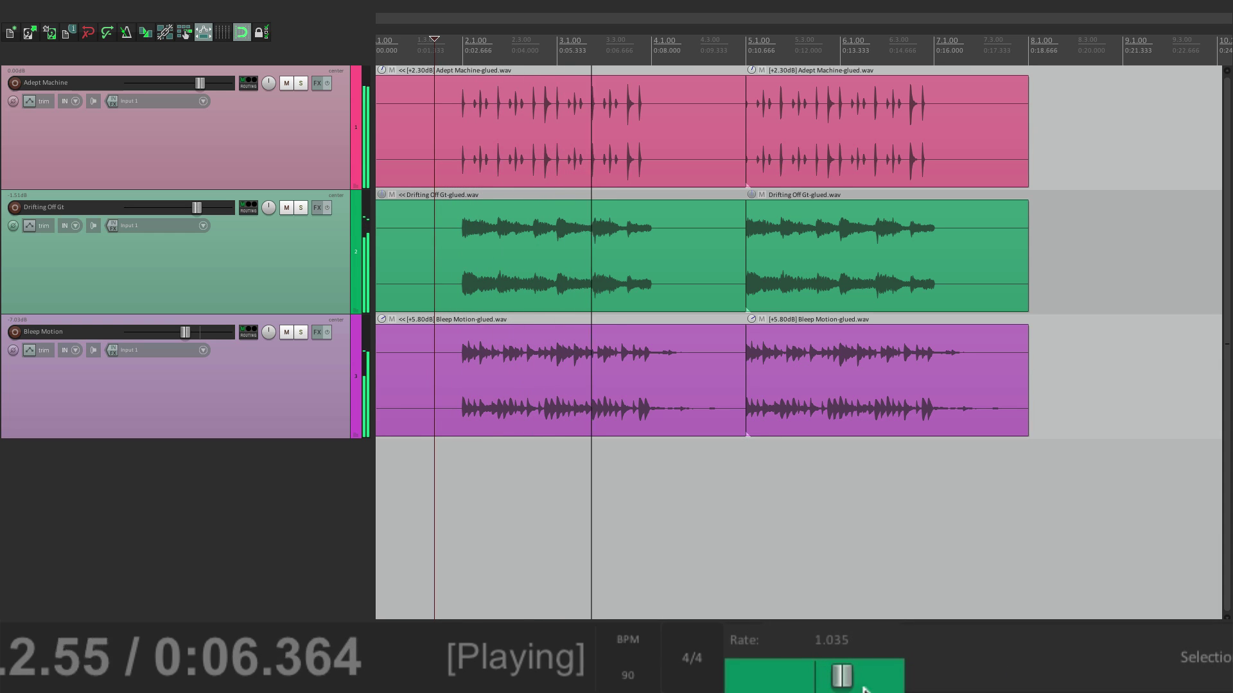
pyautogui.press('space')
pyautogui.doubleClick(834, 674)
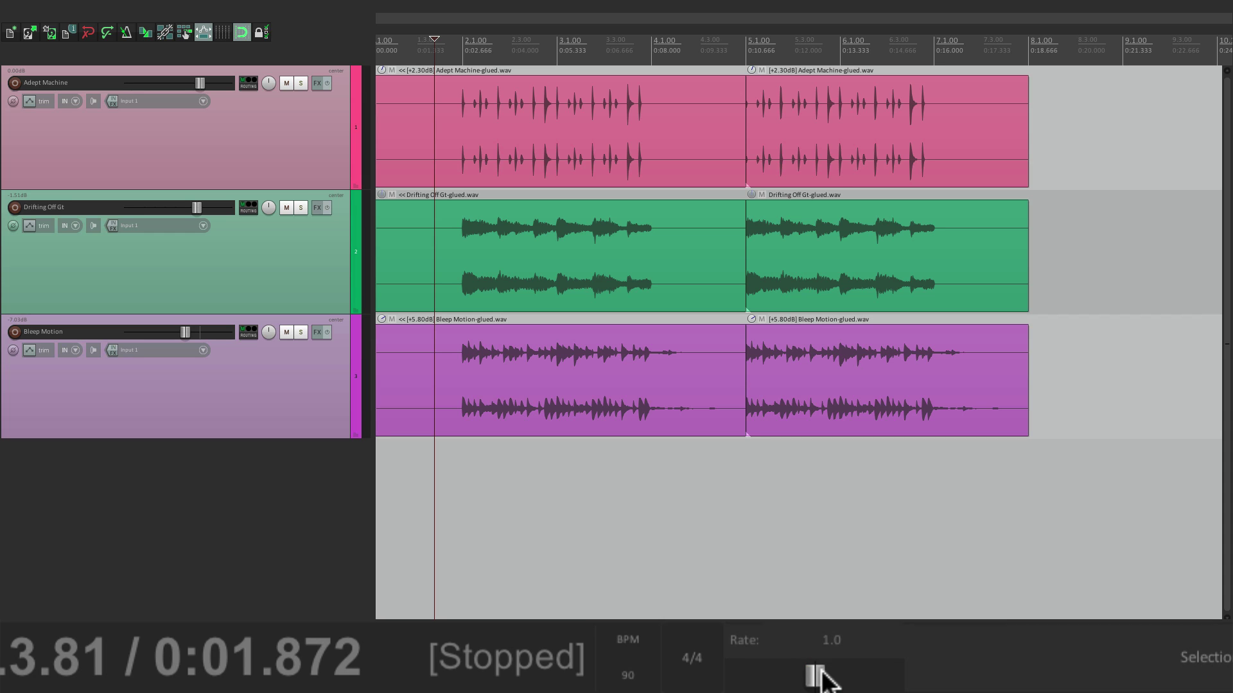
pyautogui.rightClick(820, 671)
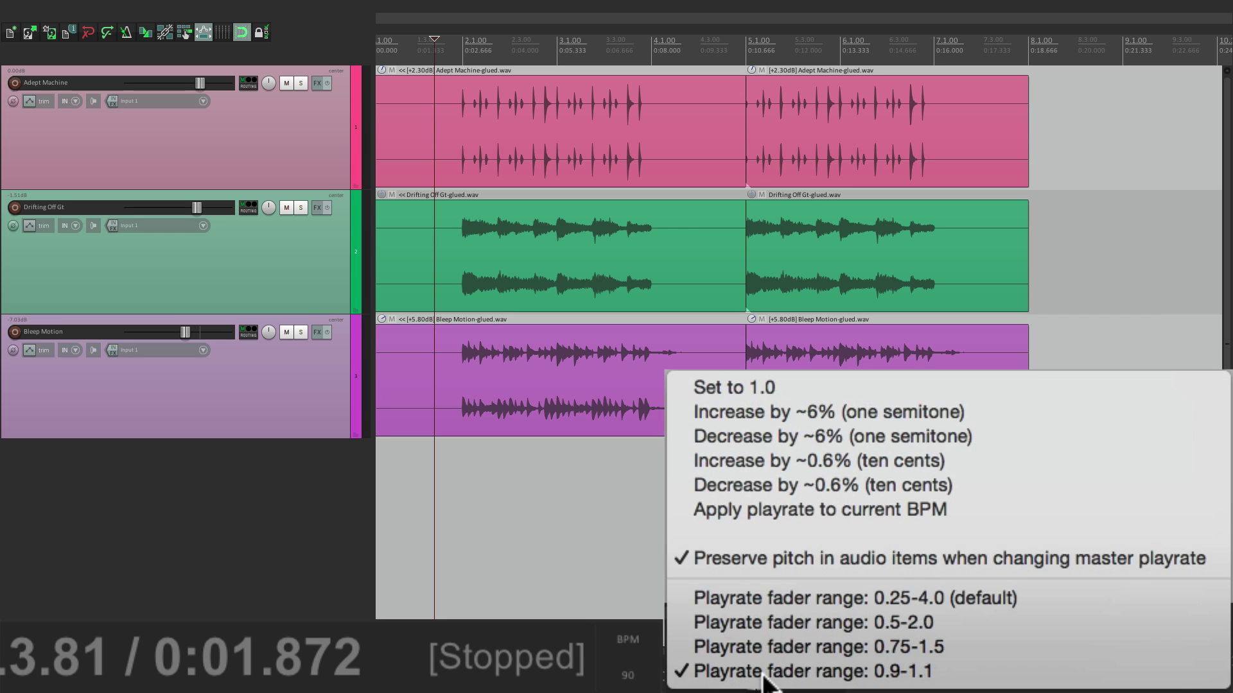
pyautogui.click(769, 598)
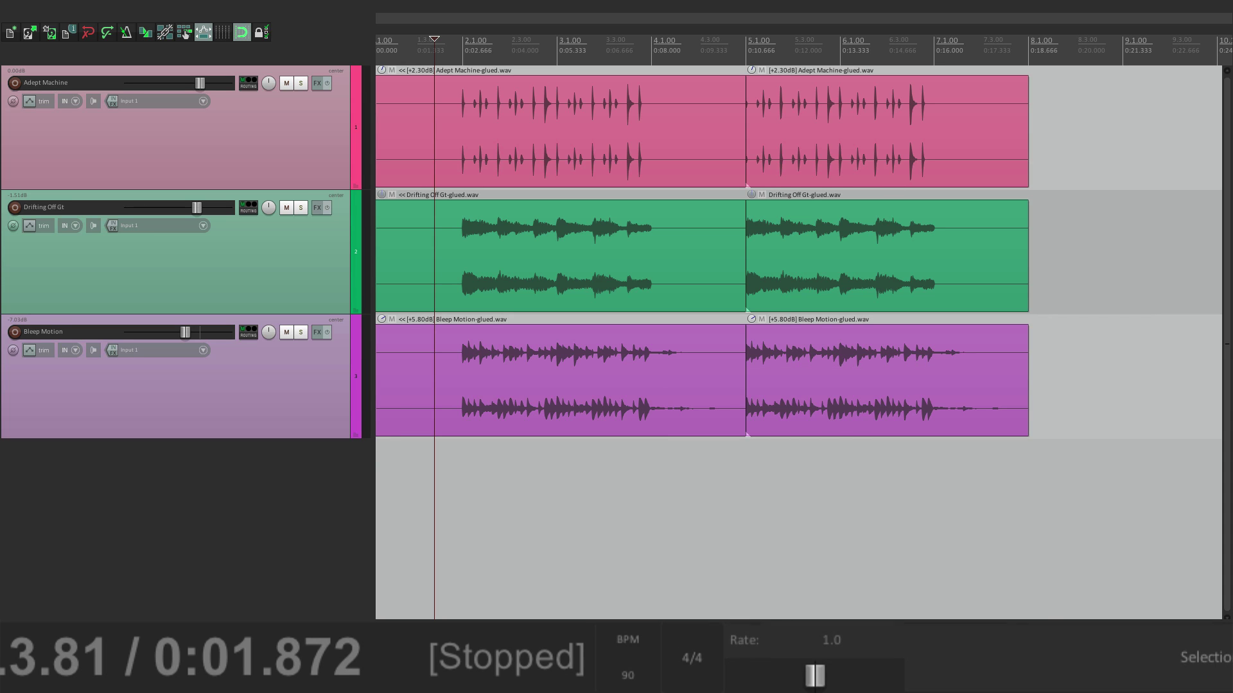
pyautogui.press('space')
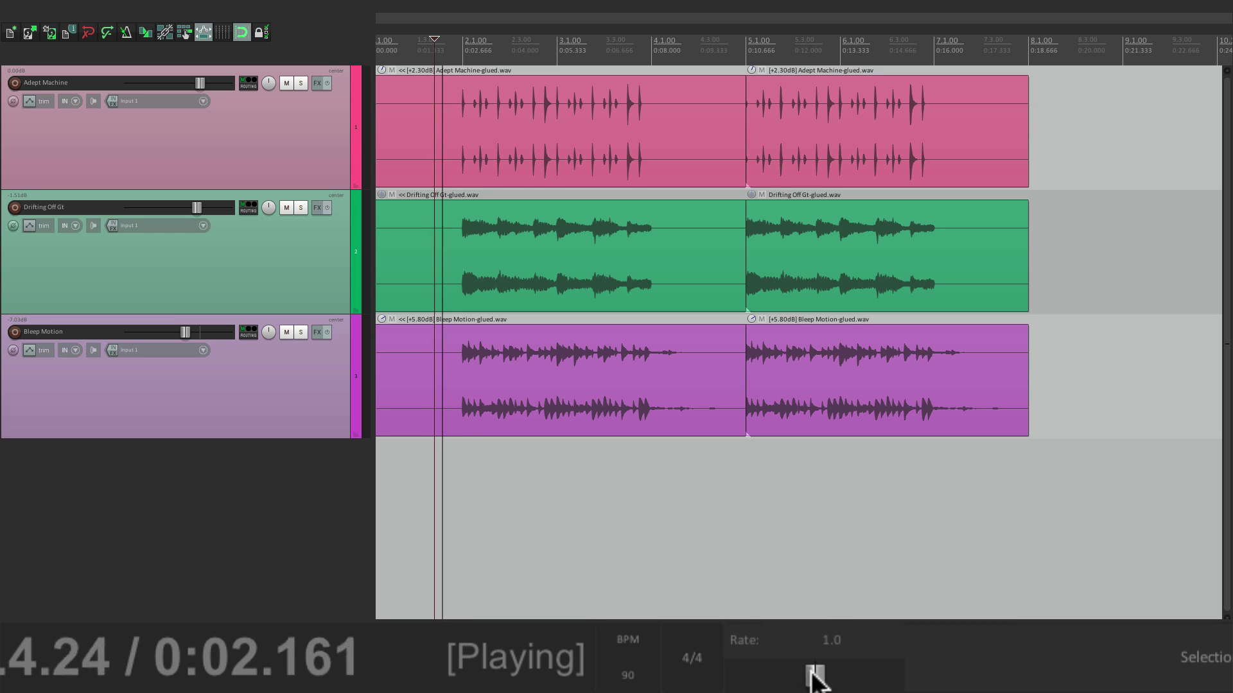
pyautogui.moveTo(813, 671)
pyautogui.mouseDown()
pyautogui.moveTo(845, 674)
pyautogui.moveTo(798, 676)
pyautogui.mouseUp()
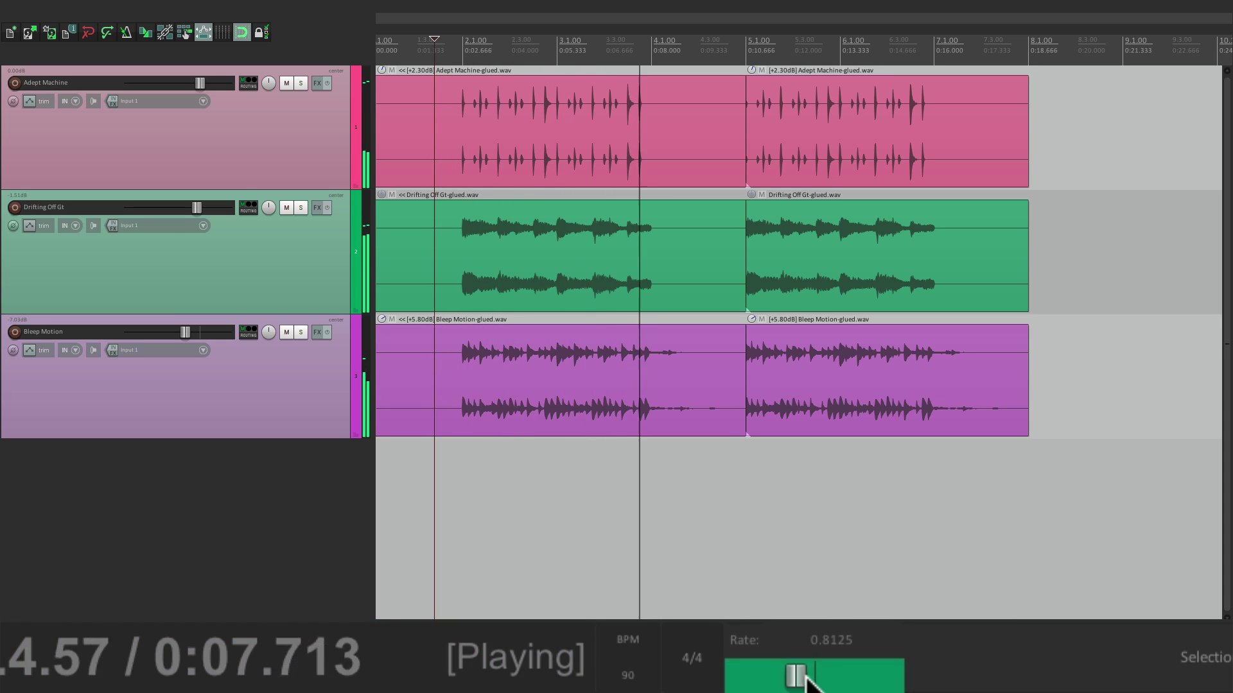
pyautogui.press('space')
pyautogui.doubleClick(798, 675)
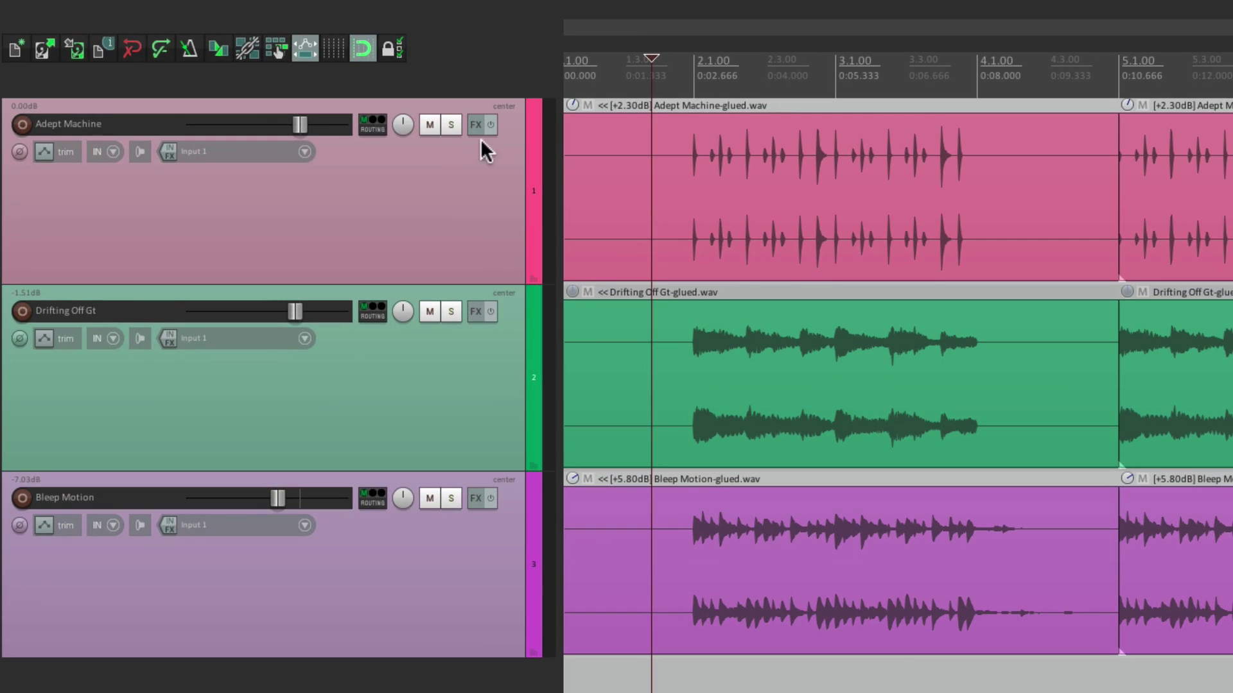
# Show the Master Track from the View menu and bring up its Envelopes for Master Track list
pyautogui.moveTo(186, 6)
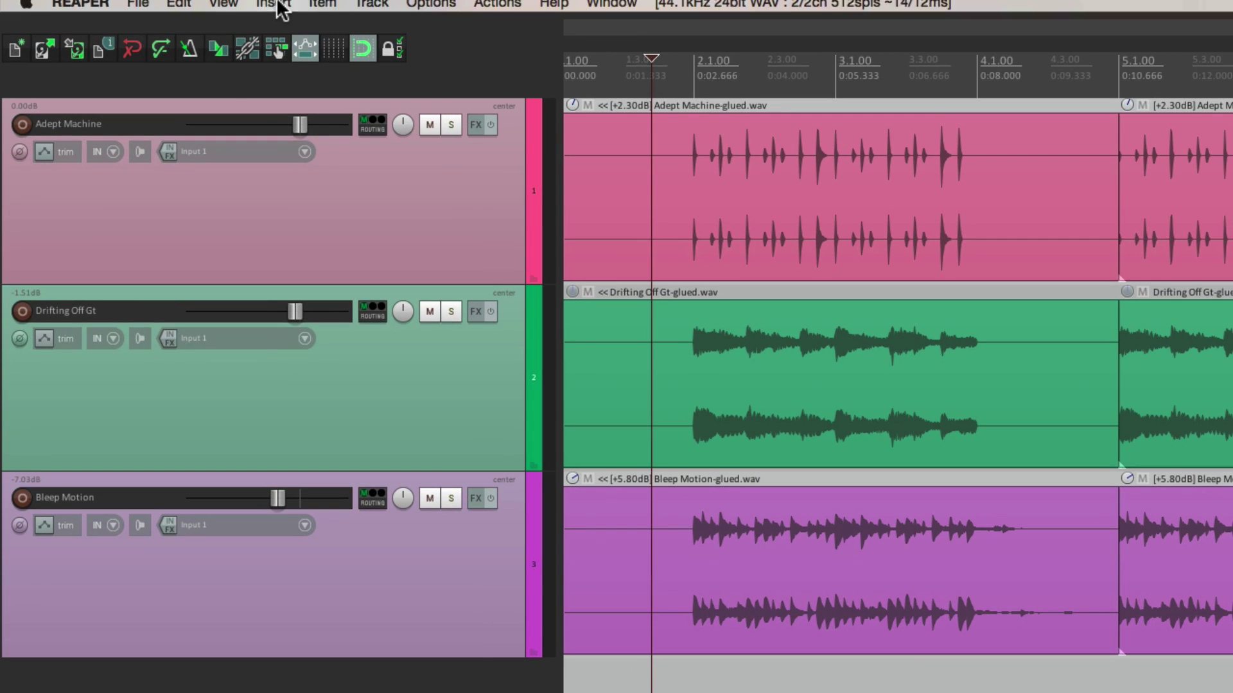
pyautogui.click(229, 11)
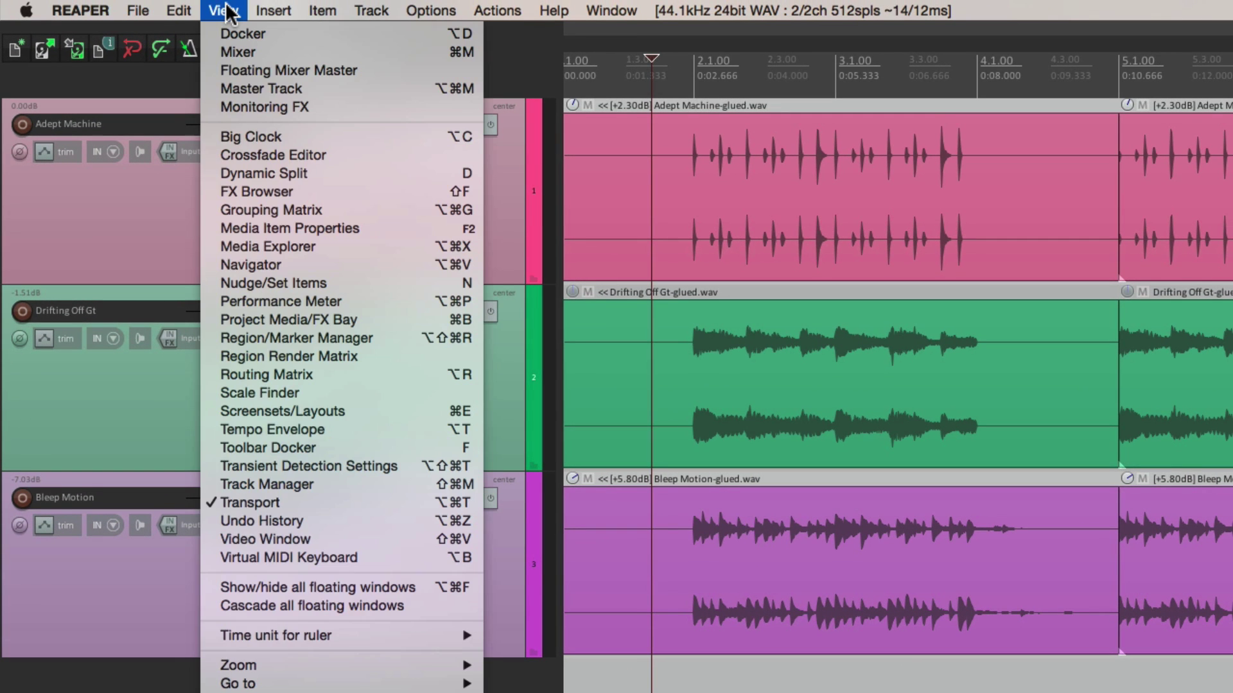
pyautogui.click(211, 86)
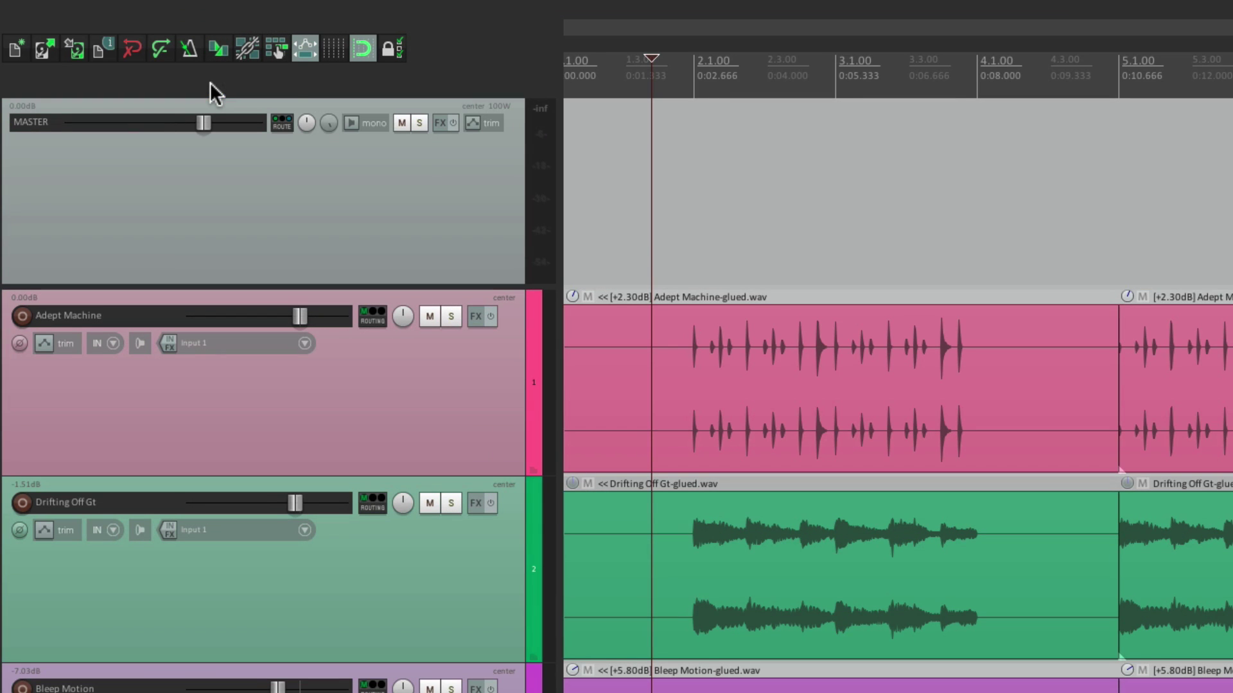
pyautogui.click(472, 124)
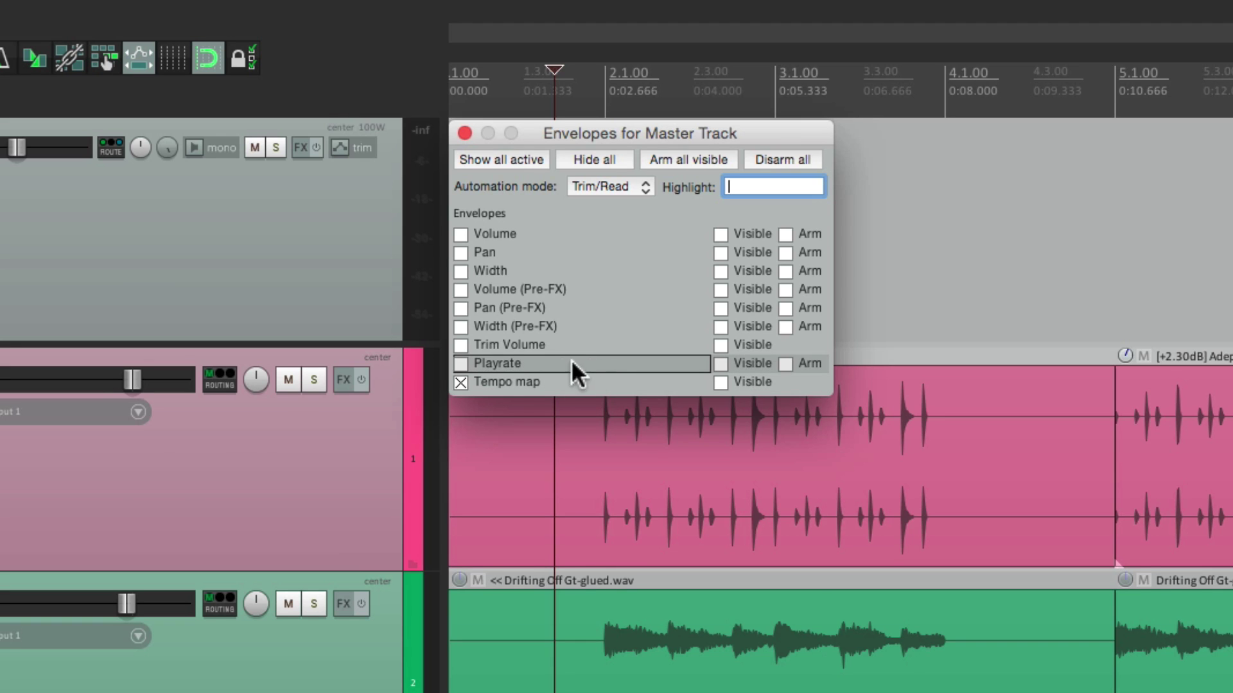
# Enable the master Playrate envelope and freehand-draw a rise to ~2.38x, a dip to 0.74x, and a falling ramp
pyautogui.click(460, 364)
pyautogui.click(462, 133)
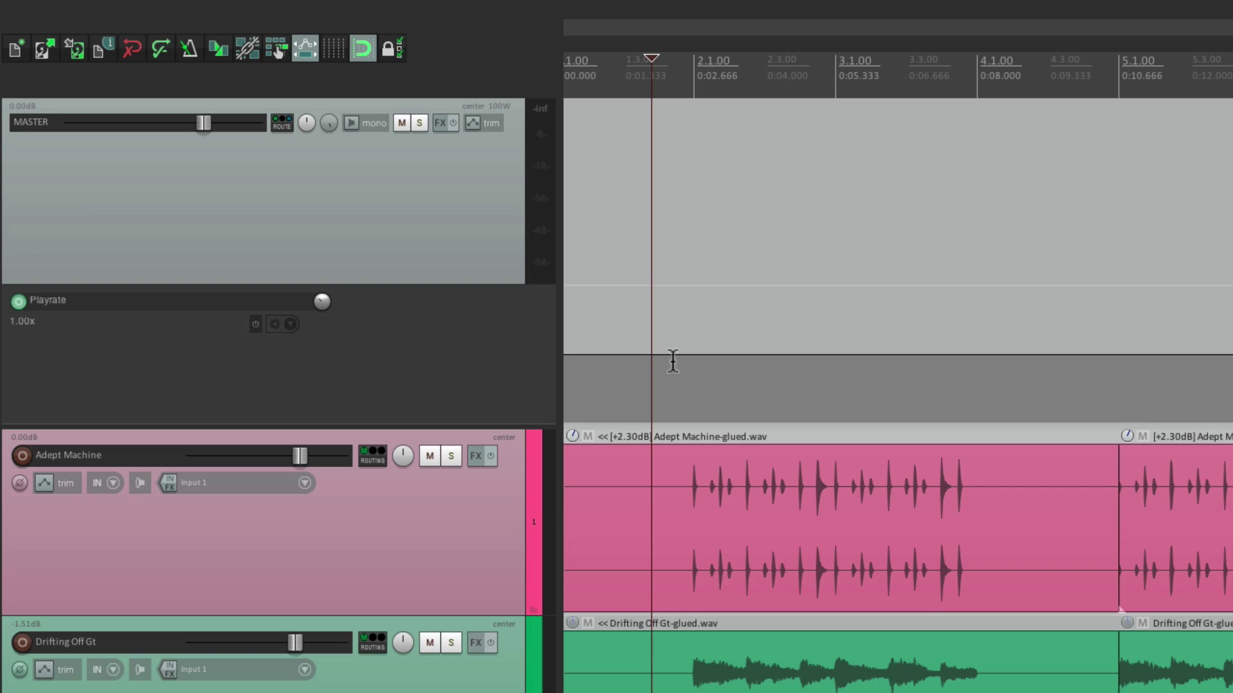
pyautogui.moveTo(666, 353)
pyautogui.mouseDown()
pyautogui.moveTo(681, 330)
pyautogui.moveTo(716, 321)
pyautogui.moveTo(746, 326)
pyautogui.moveTo(788, 370)
pyautogui.moveTo(865, 353)
pyautogui.mouseUp()
pyautogui.press('space')
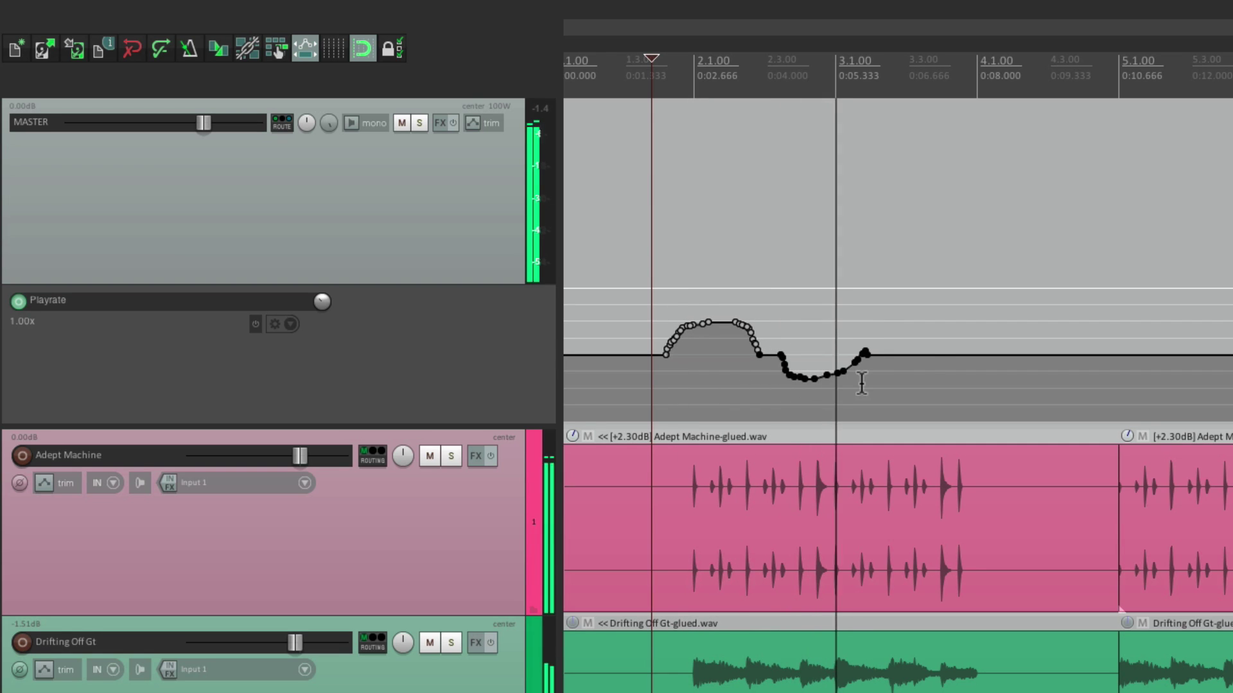
pyautogui.moveTo(909, 355); pyautogui.dragTo(1011, 384)
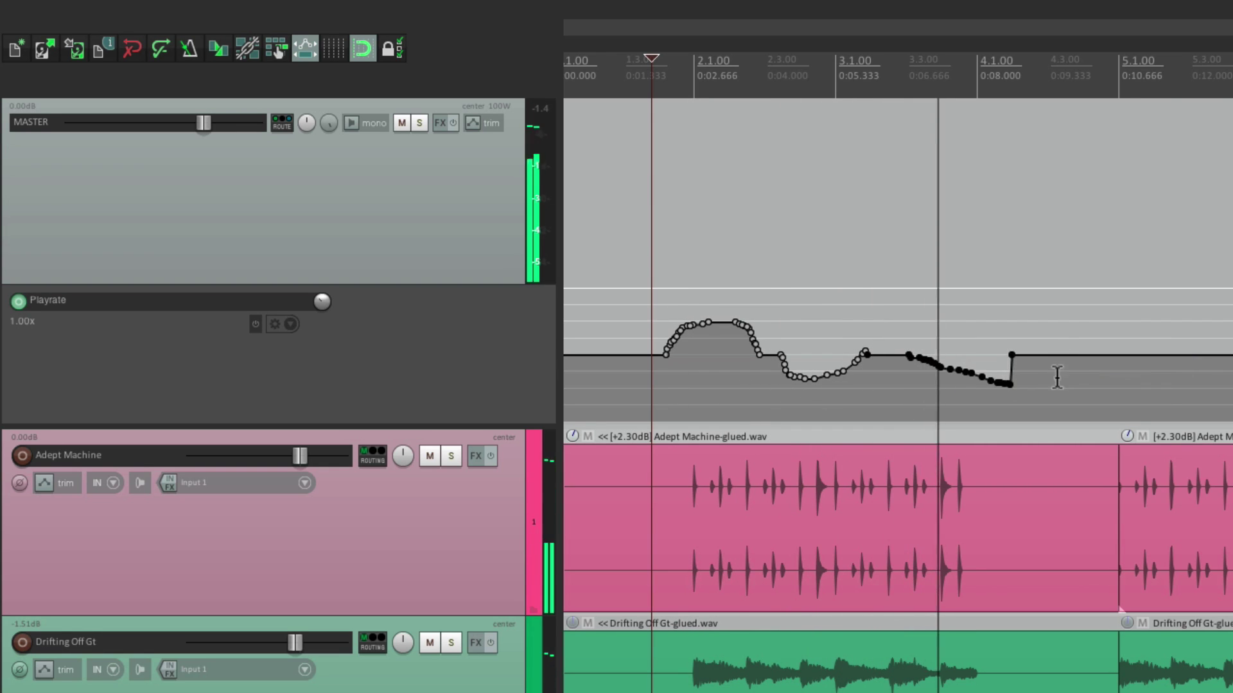
pyautogui.press('space')
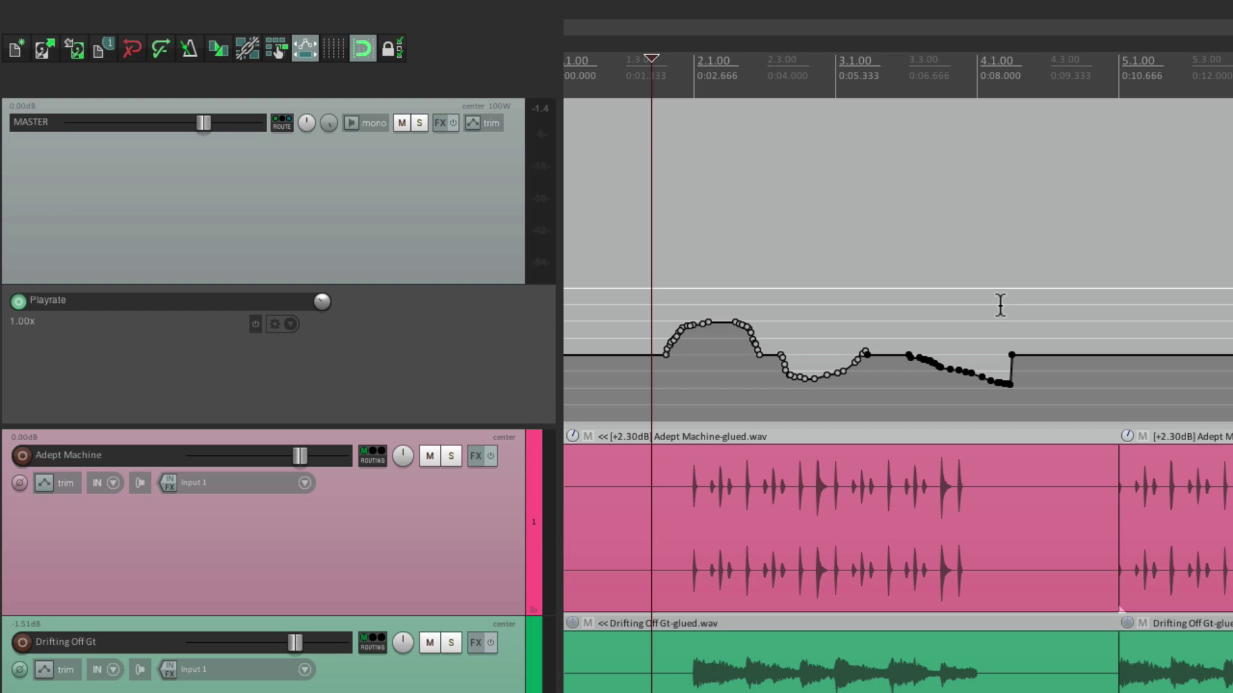
# Replace the freehand curves with one ramp from 1.00x near 3.3.75 down to the lowest rate at 4.1.10
pyautogui.hotkey('ctrl', 'z')
pyautogui.hotkey('ctrl', 'z')
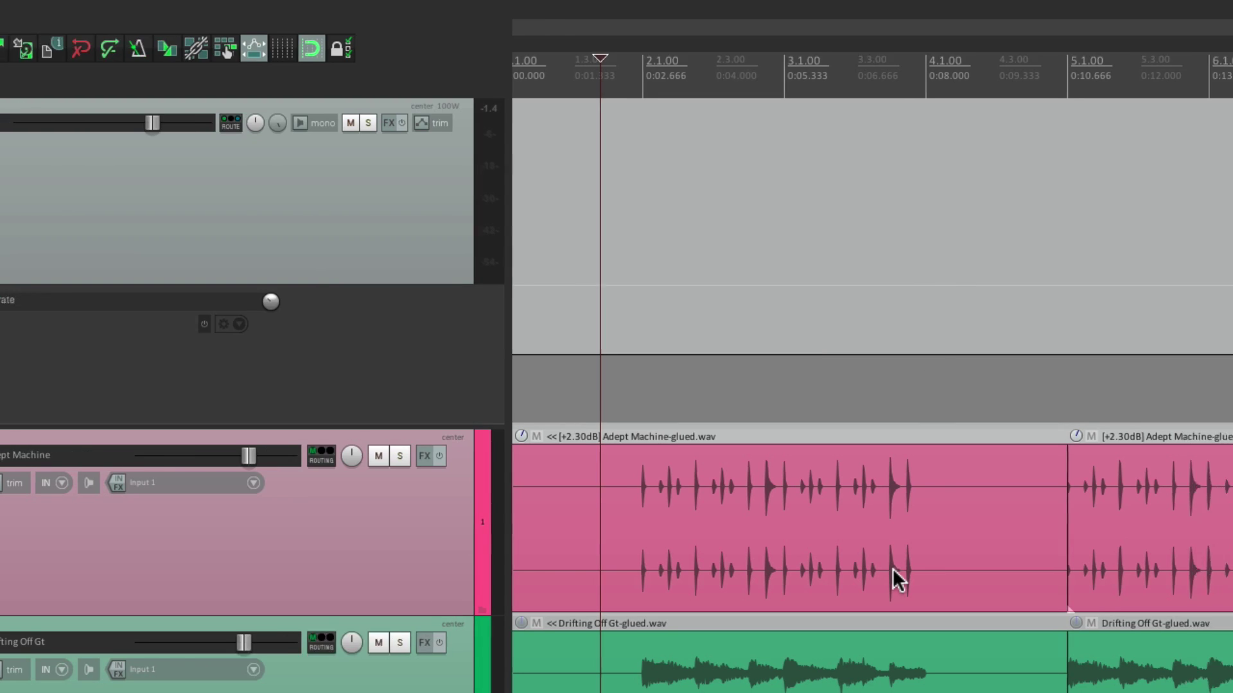
pyautogui.scroll(5, 944, 571)
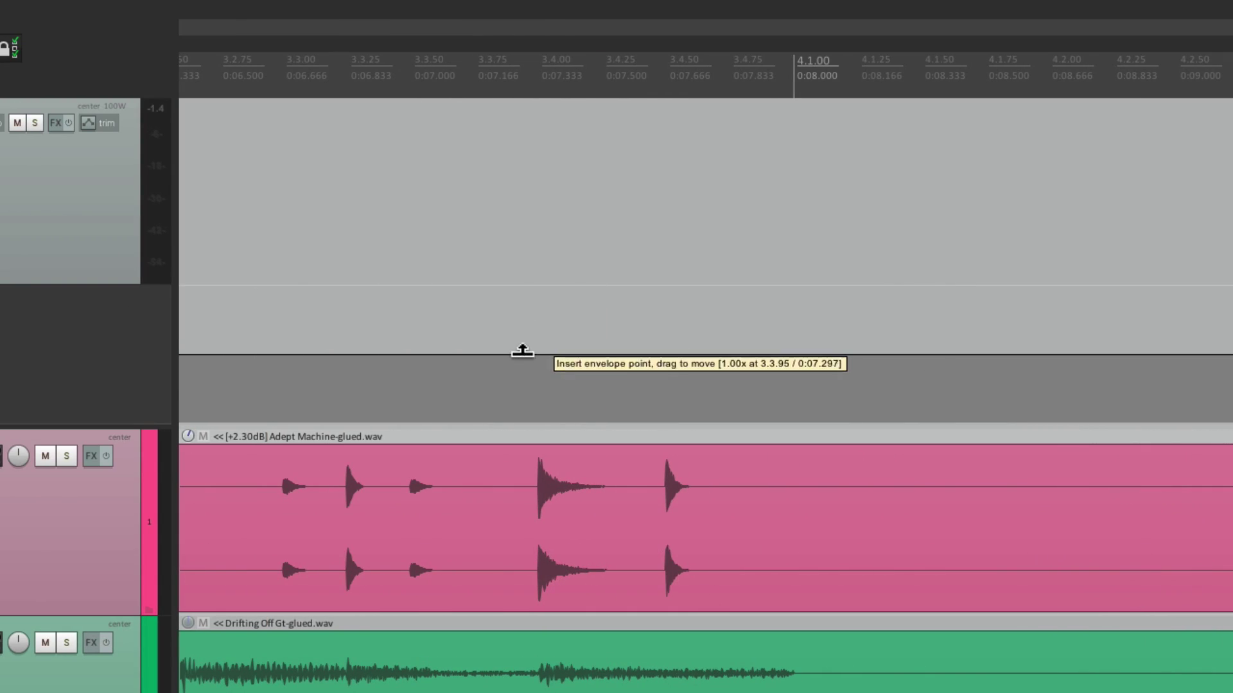
pyautogui.click(520, 354)
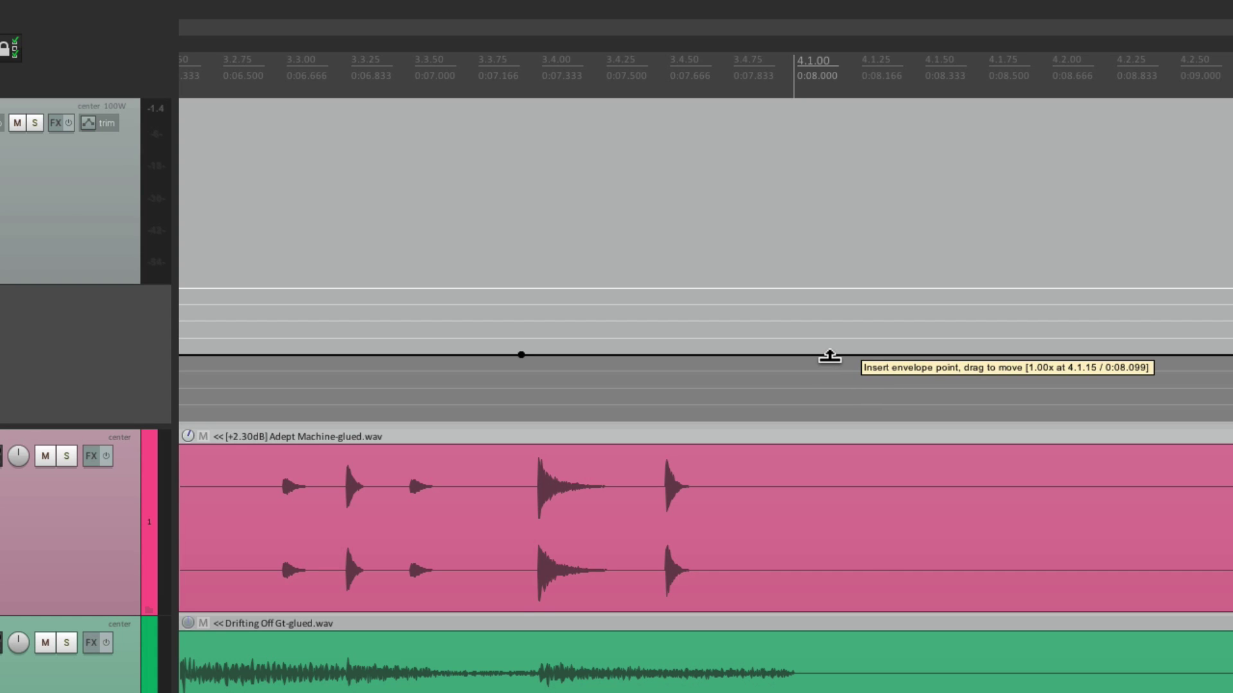
pyautogui.click(819, 355)
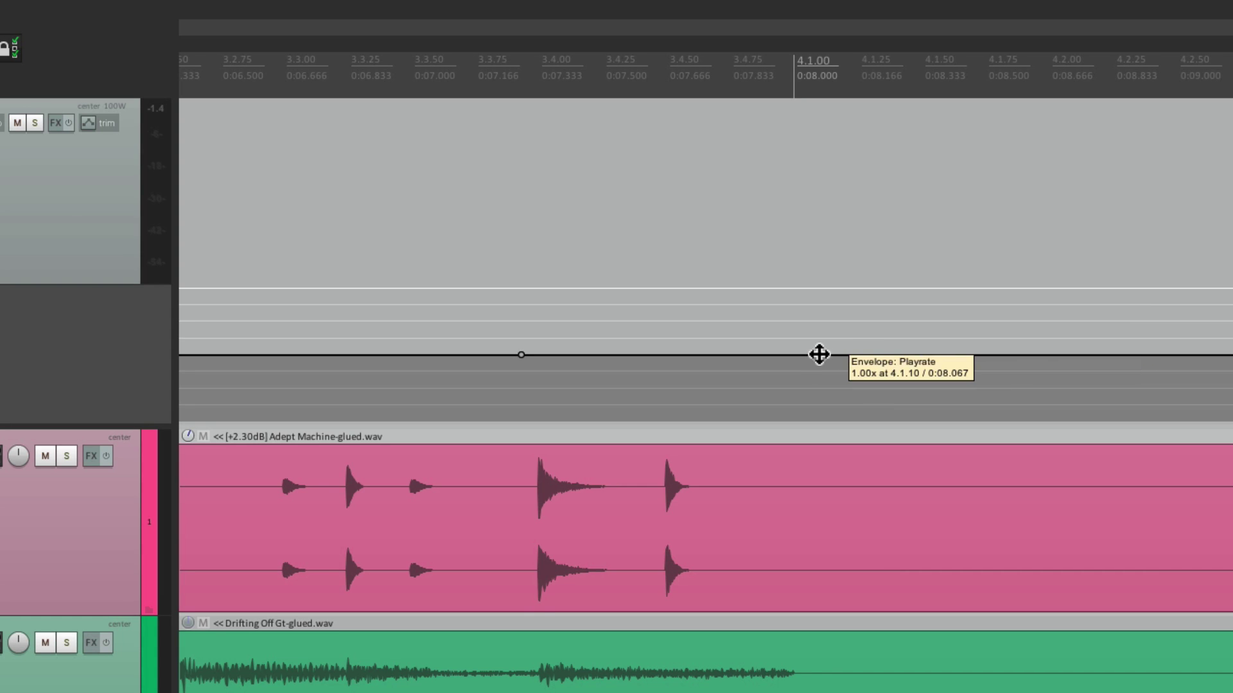
pyautogui.moveTo(819, 354); pyautogui.dragTo(838, 461)
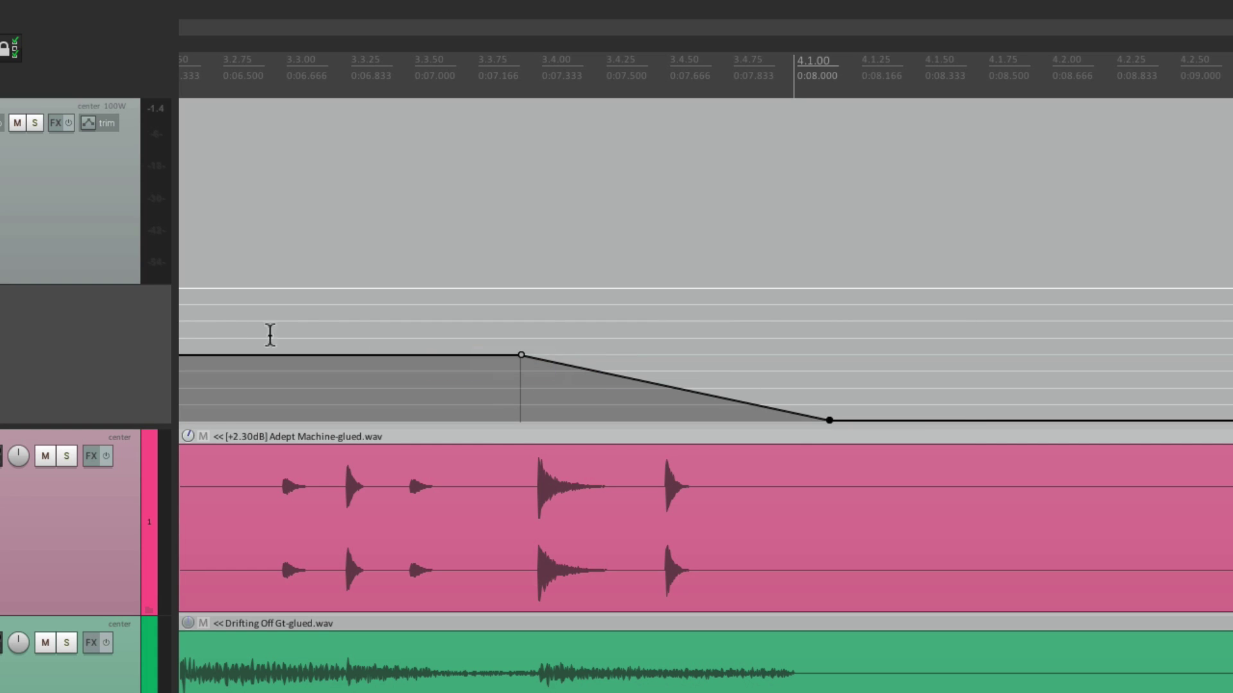
pyautogui.click(219, 337)
pyautogui.press('space')
pyautogui.scroll(-3, 457, 435)
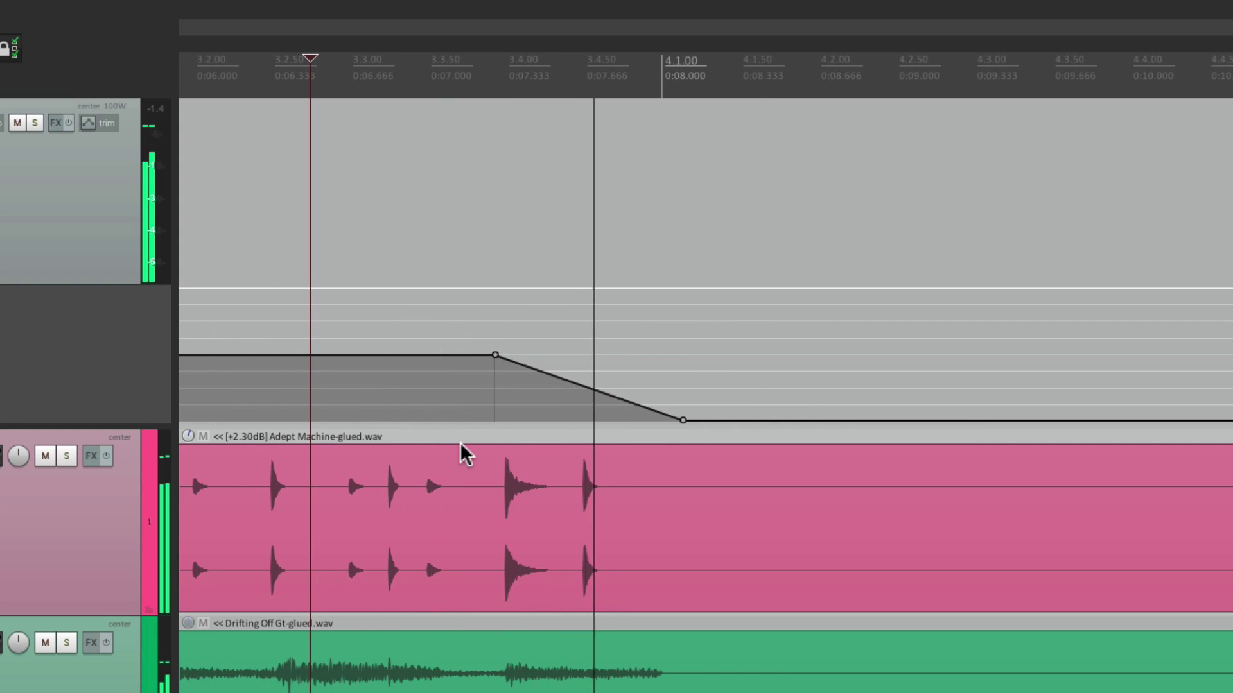
pyautogui.press('space')
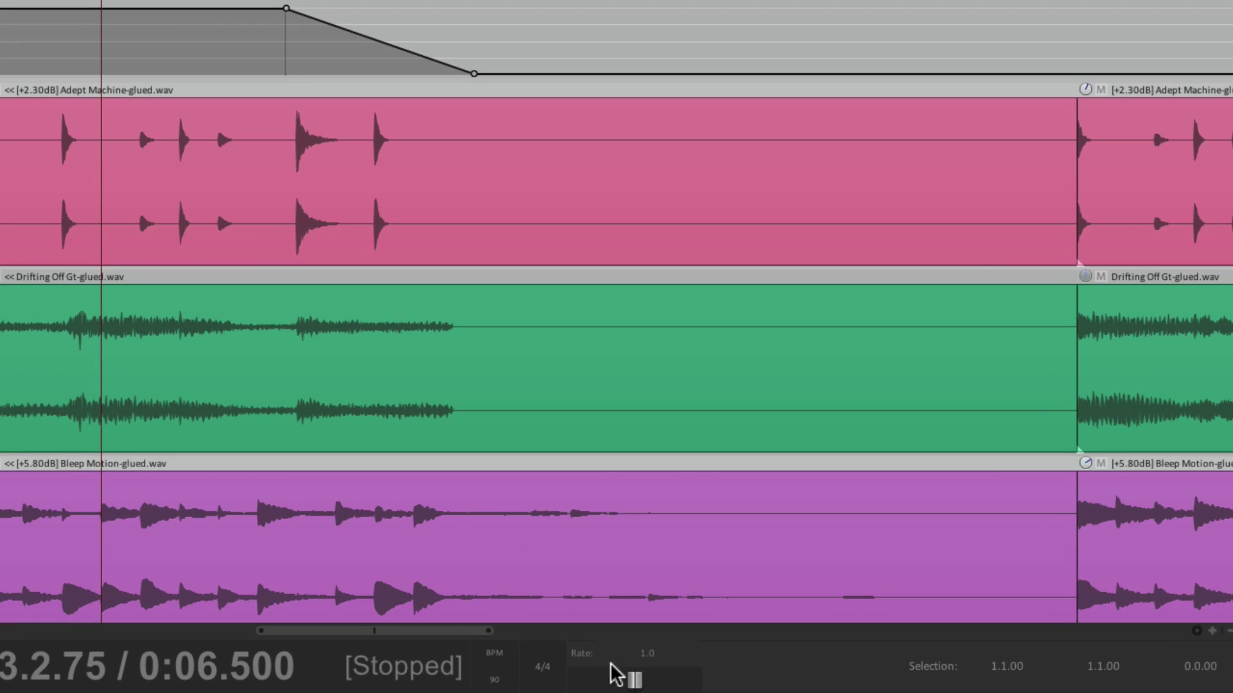
# Turn off pitch preservation for master playrate changes and audition the pitch-dropping slowdown
pyautogui.rightClick(631, 679)
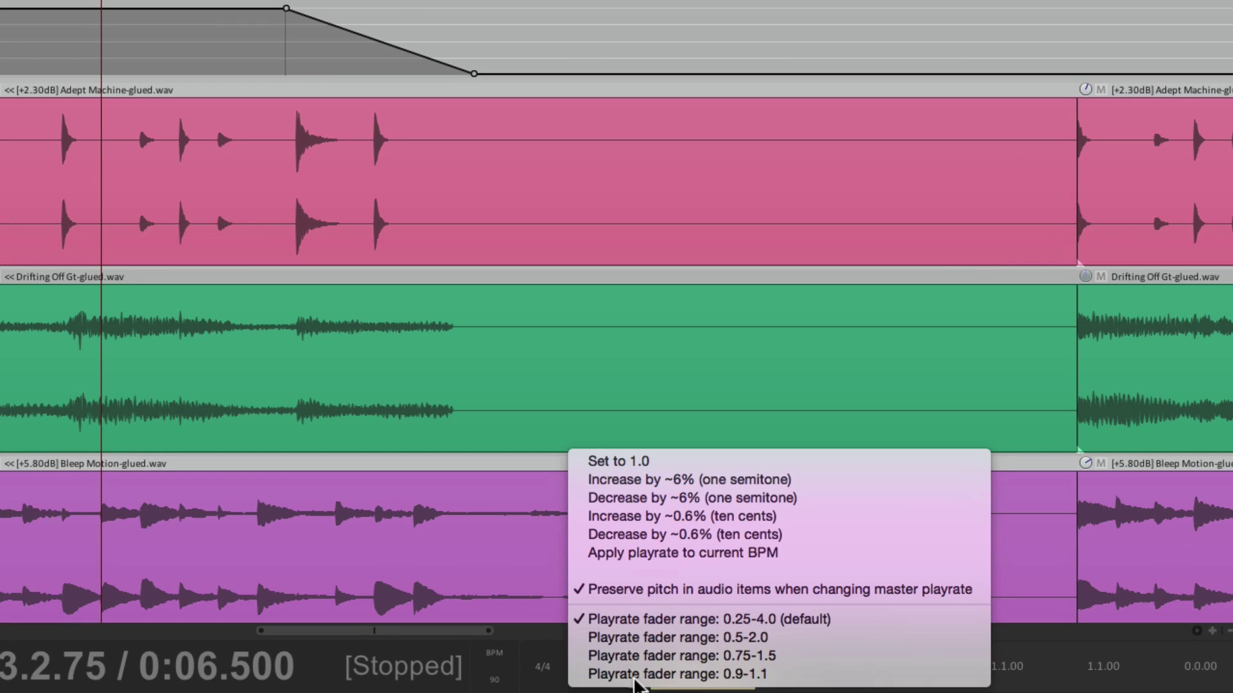
pyautogui.click(662, 591)
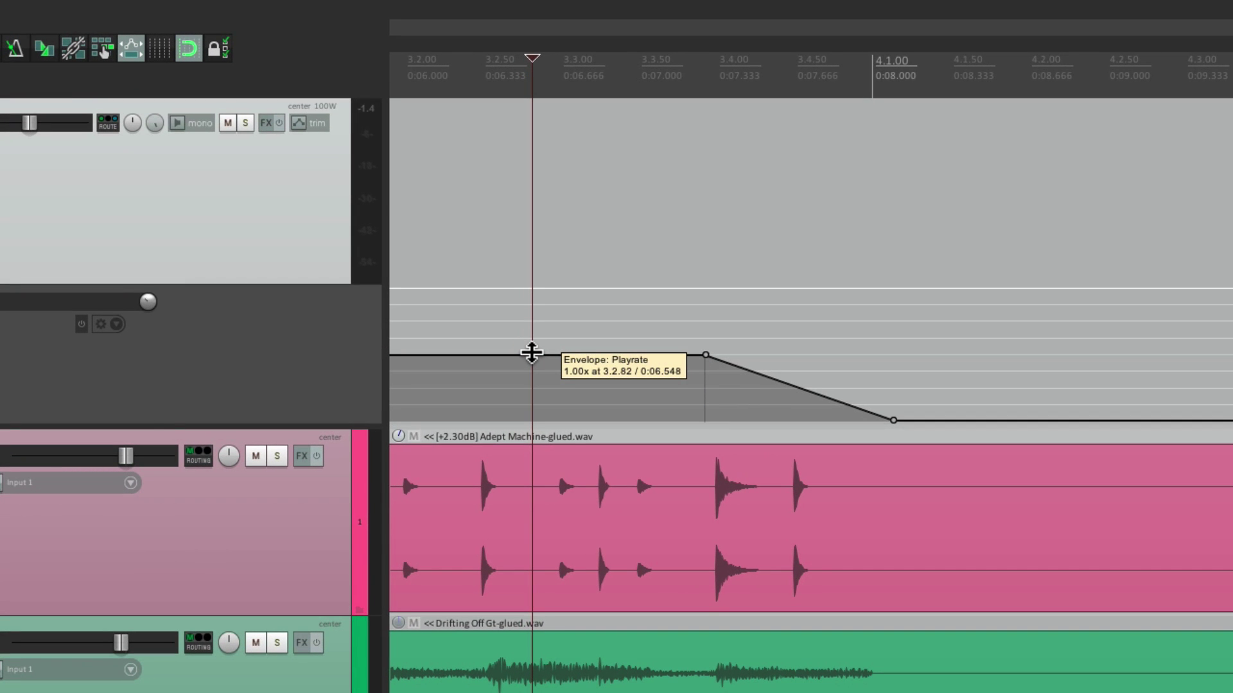
pyautogui.press('space')
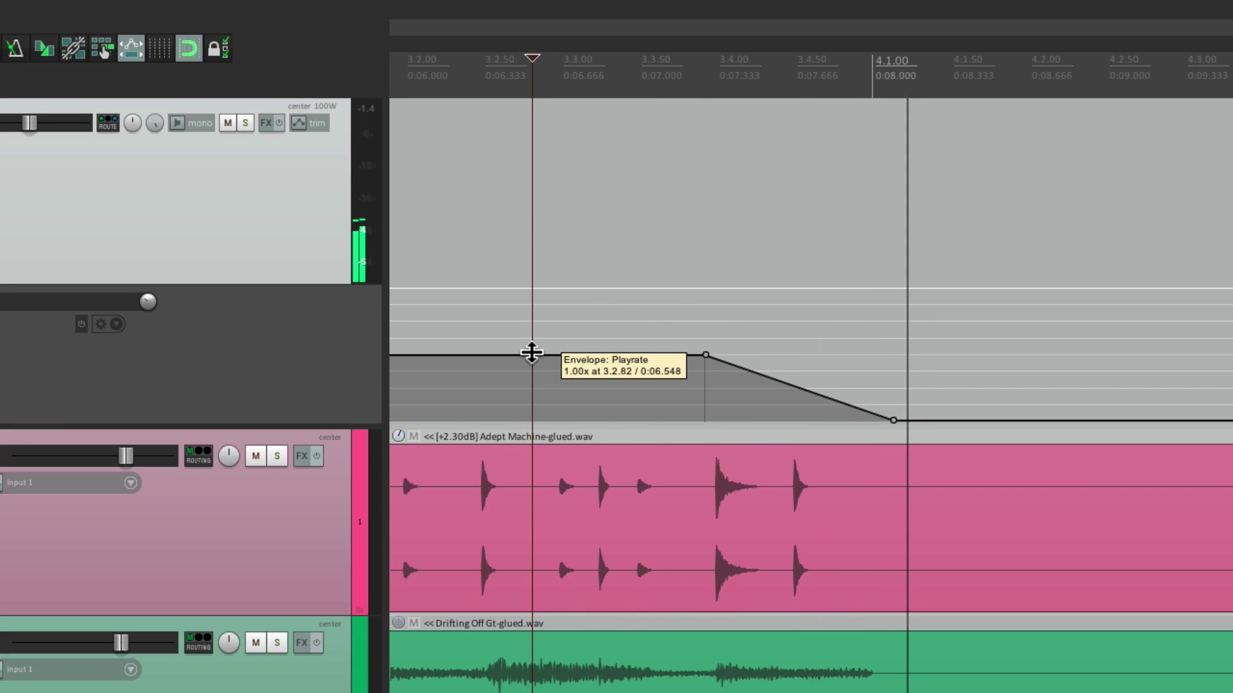
pyautogui.hotkey('ctrl', 'space')
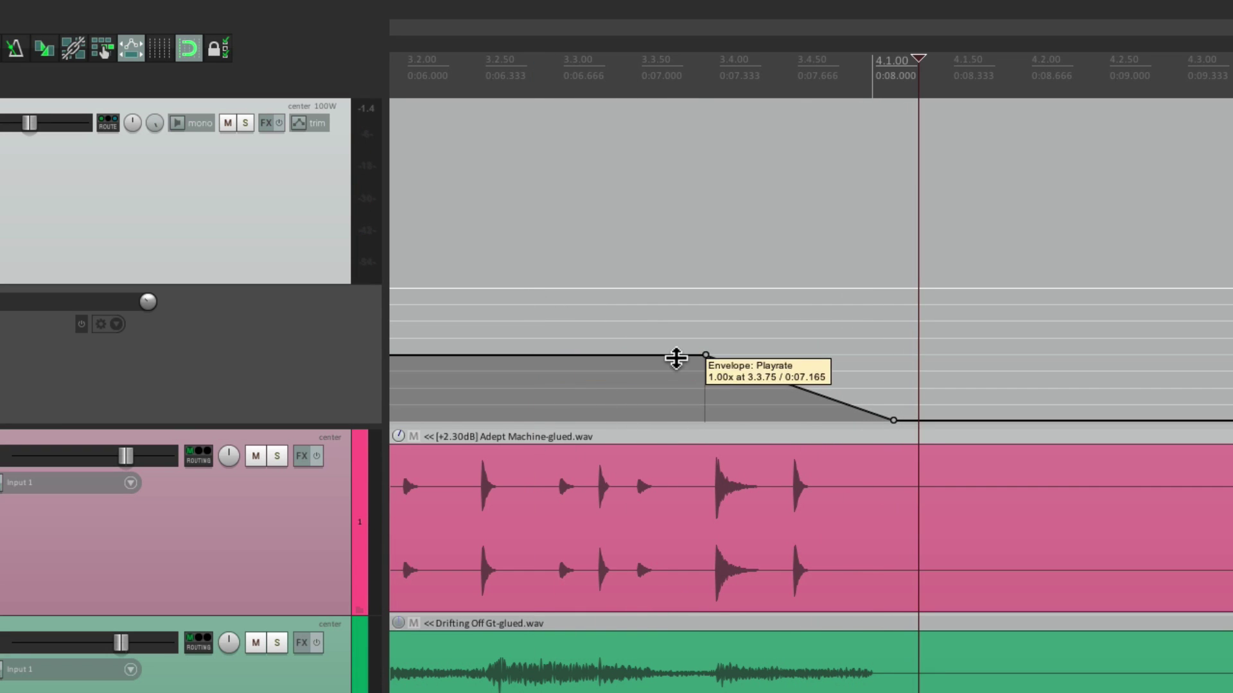
# Move the ramp's start point earlier to about bar 3.3 and audition the longer slowdown
pyautogui.moveTo(702, 355); pyautogui.dragTo(586, 355)
pyautogui.press('space')
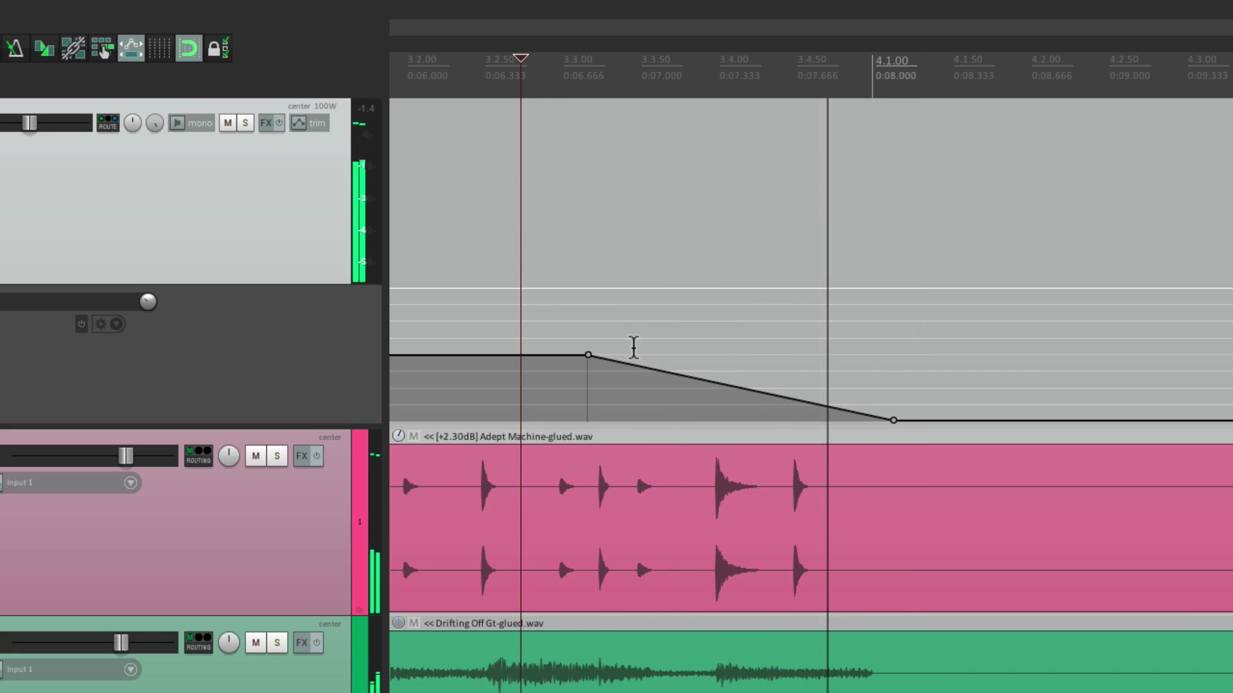
pyautogui.press('space')
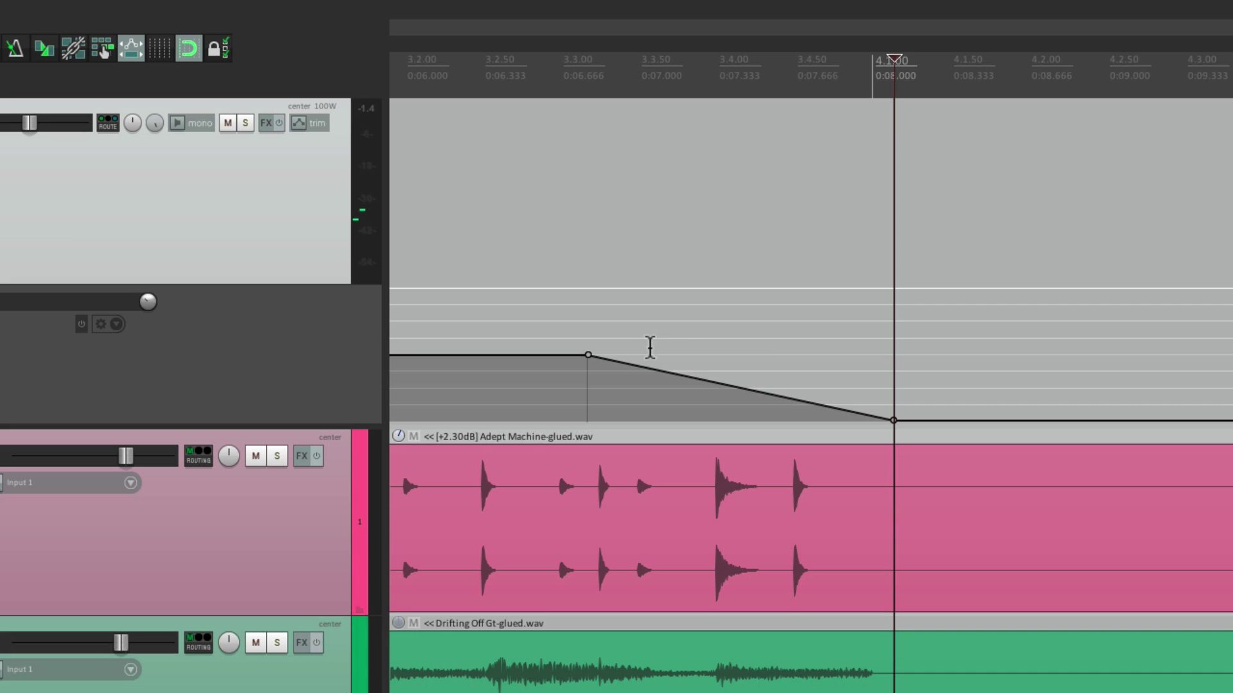
# Add a low Playrate point before bar 5.1 and a raised point after it, then preview the ramp
pyautogui.hscroll(10, 772, 354)
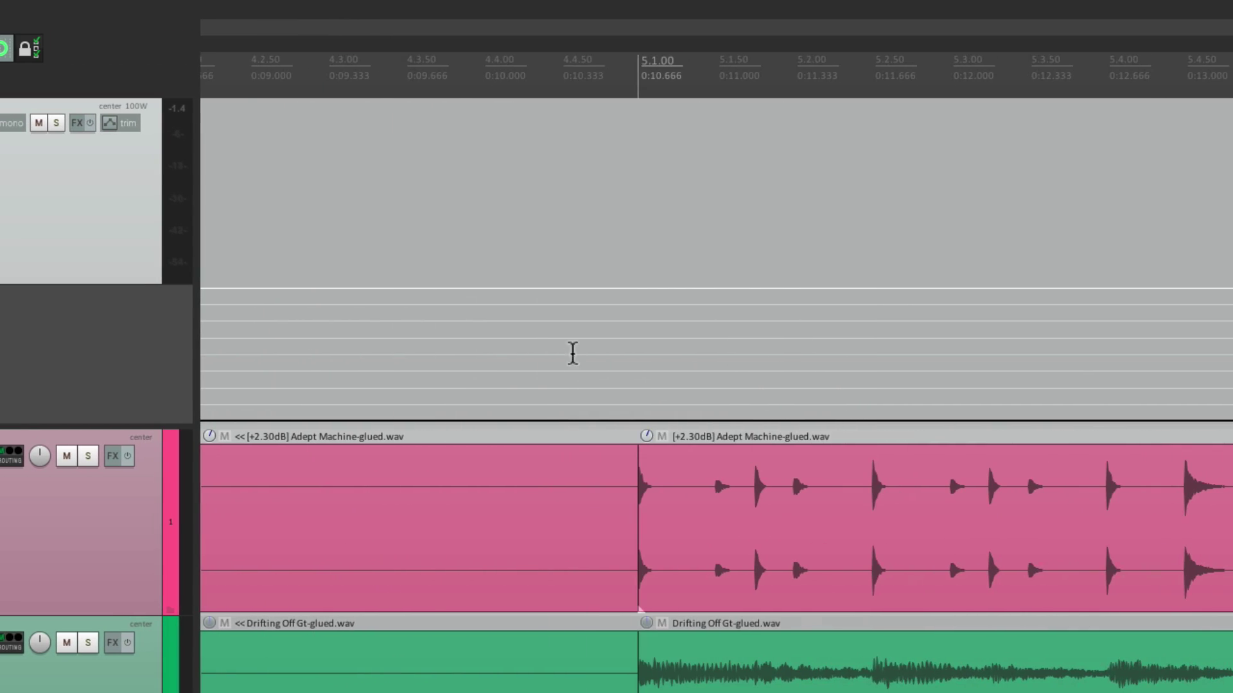
pyautogui.click(623, 420)
pyautogui.moveTo(833, 420); pyautogui.dragTo(834, 322)
pyautogui.press('space')
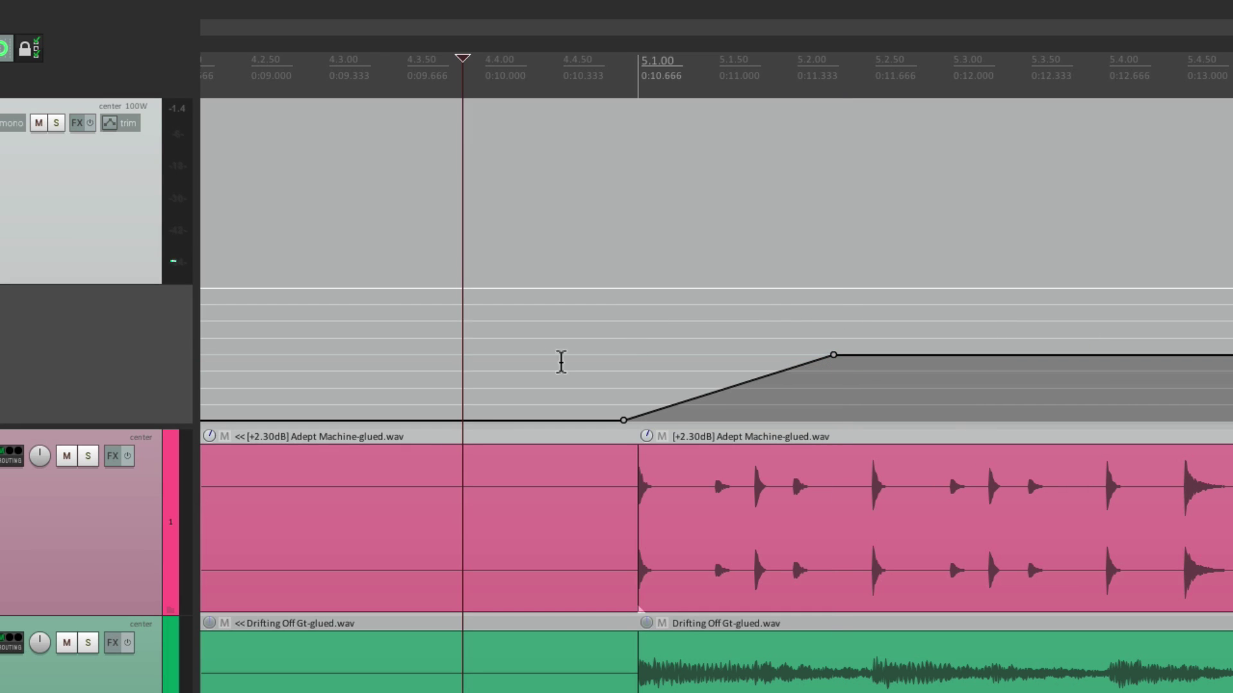
pyautogui.click(619, 354)
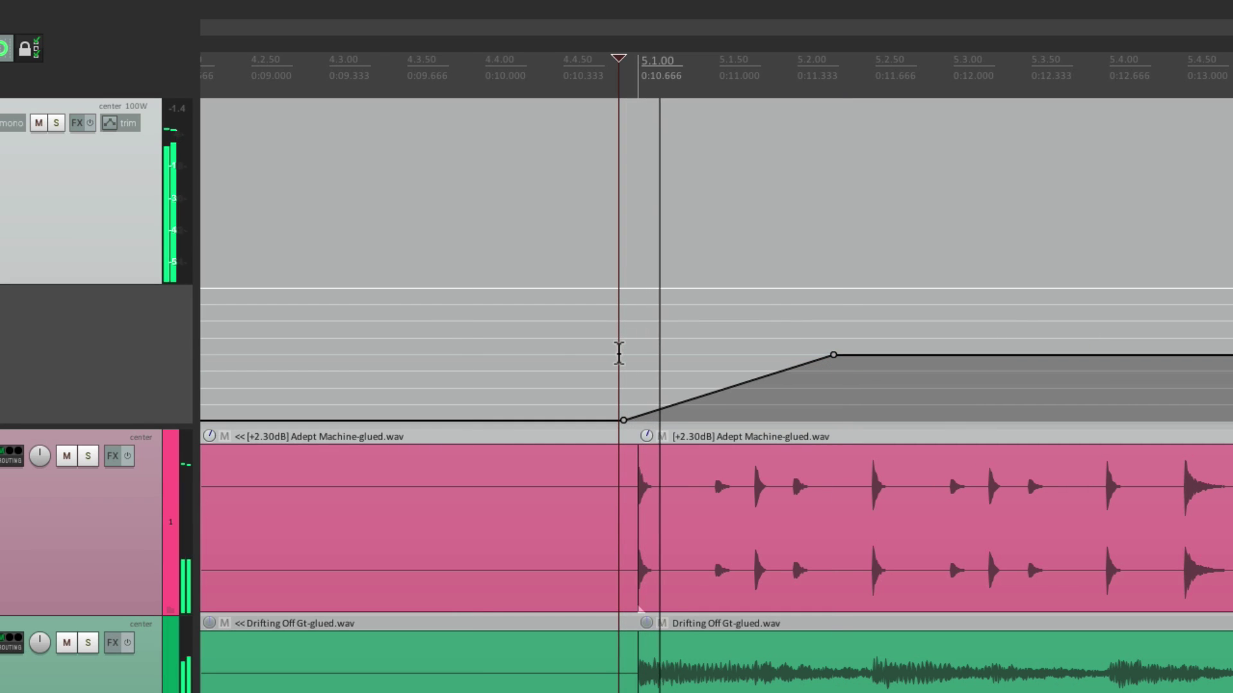
pyautogui.press('space')
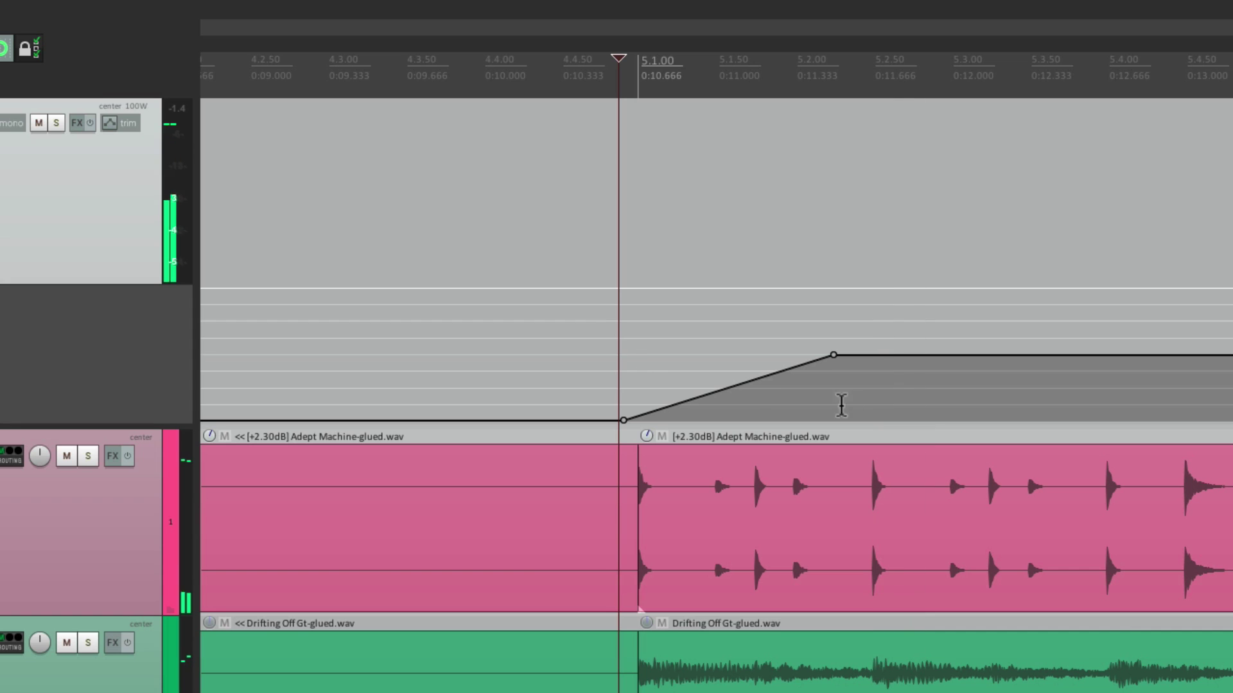
# Pull the ramp's top point earlier so full speed returns just before 5.2.00, and preview
pyautogui.moveTo(831, 355); pyautogui.dragTo(776, 355)
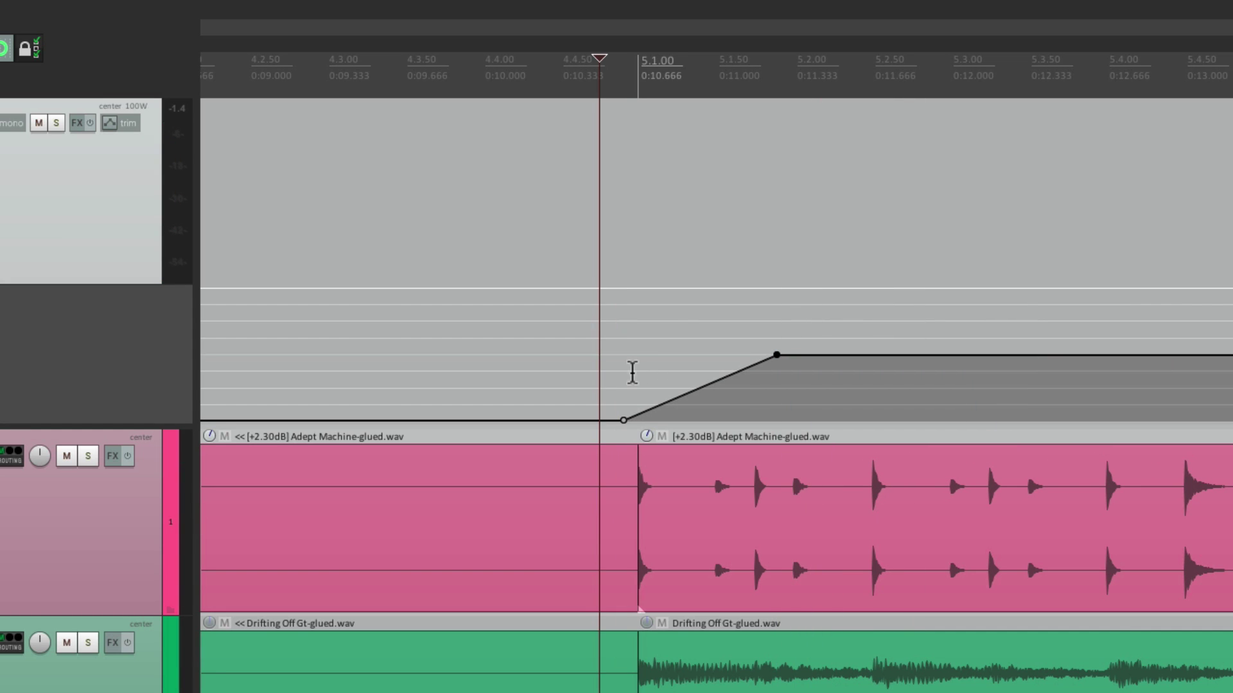
pyautogui.click(617, 375)
pyautogui.press('space')
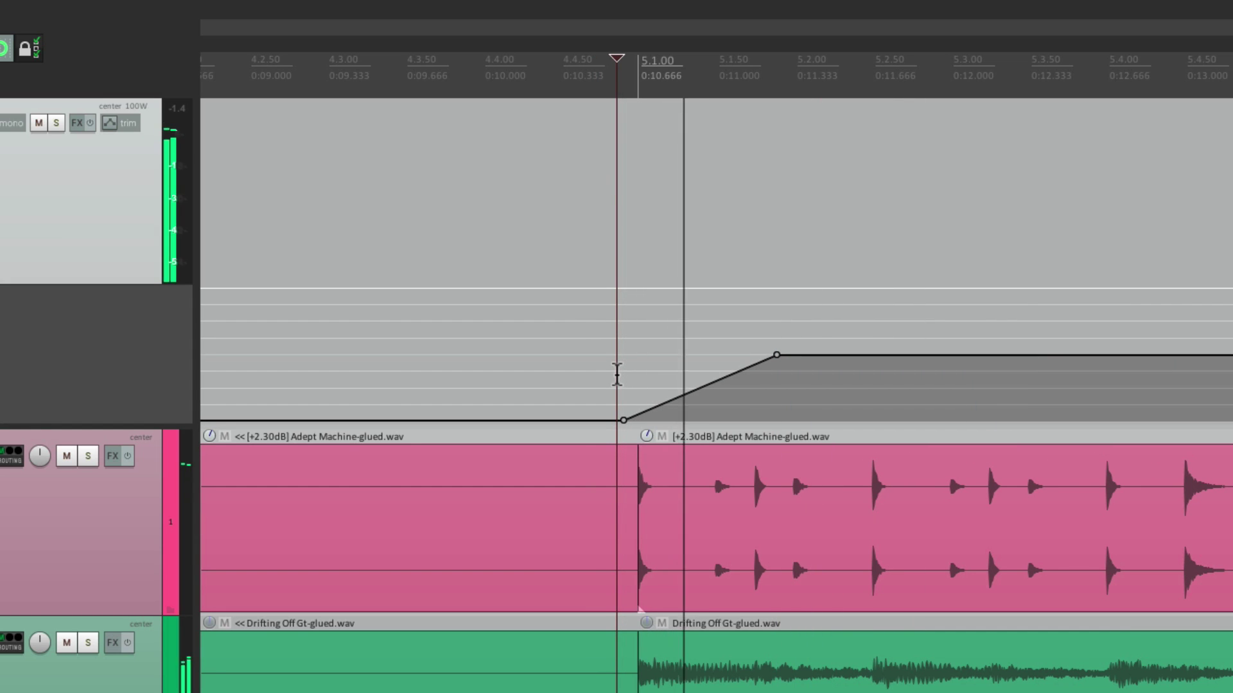
pyautogui.press('space')
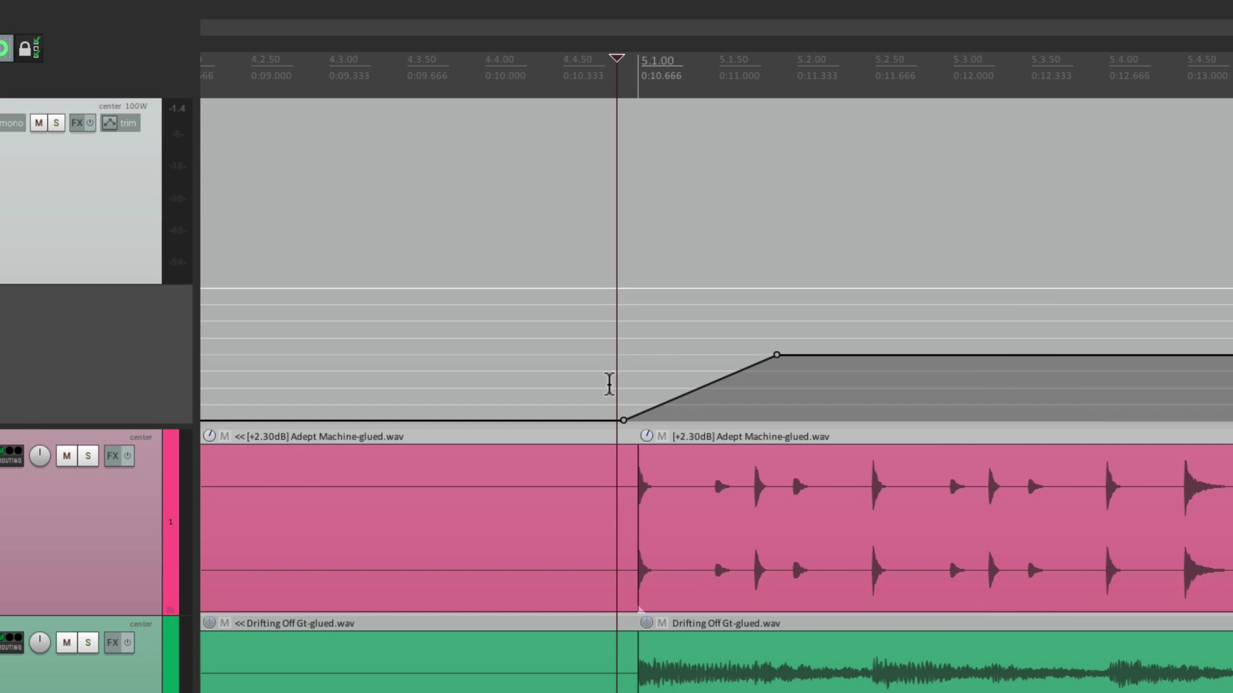
pyautogui.scroll(-5, 610, 384)
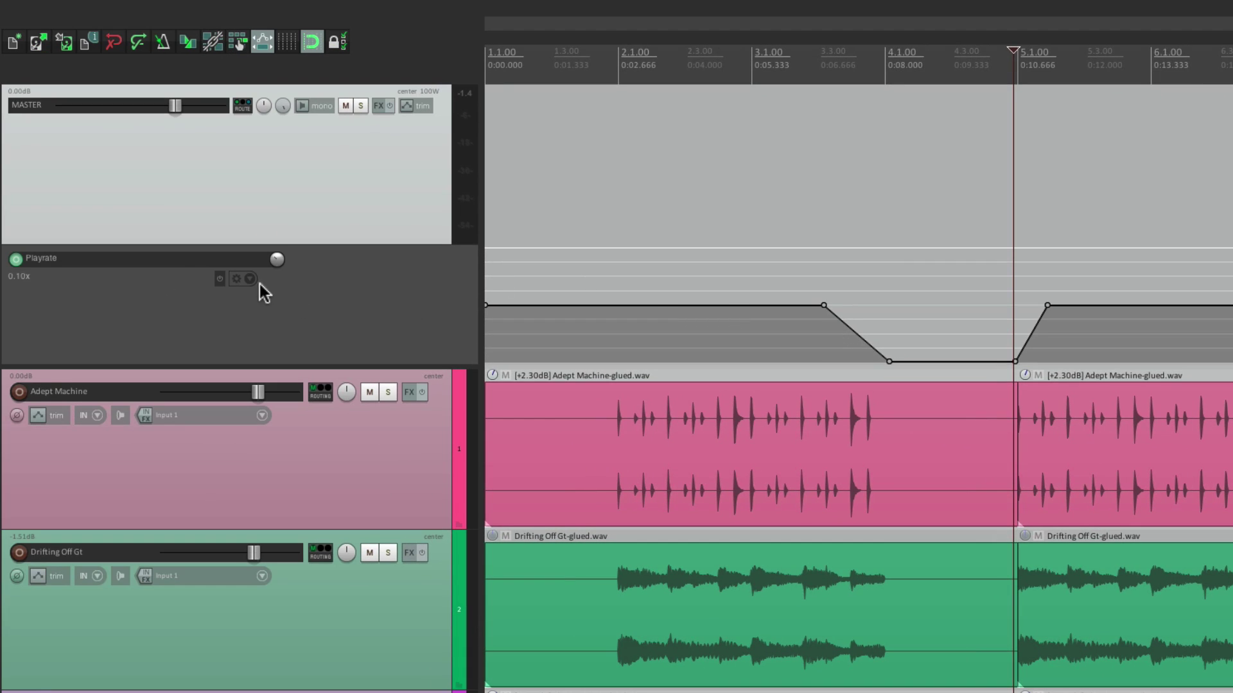
# Clear all points from the Playrate envelope so it runs flat at 1.00x
pyautogui.click(254, 282)
pyautogui.click(242, 332)
pyautogui.click(832, 295)
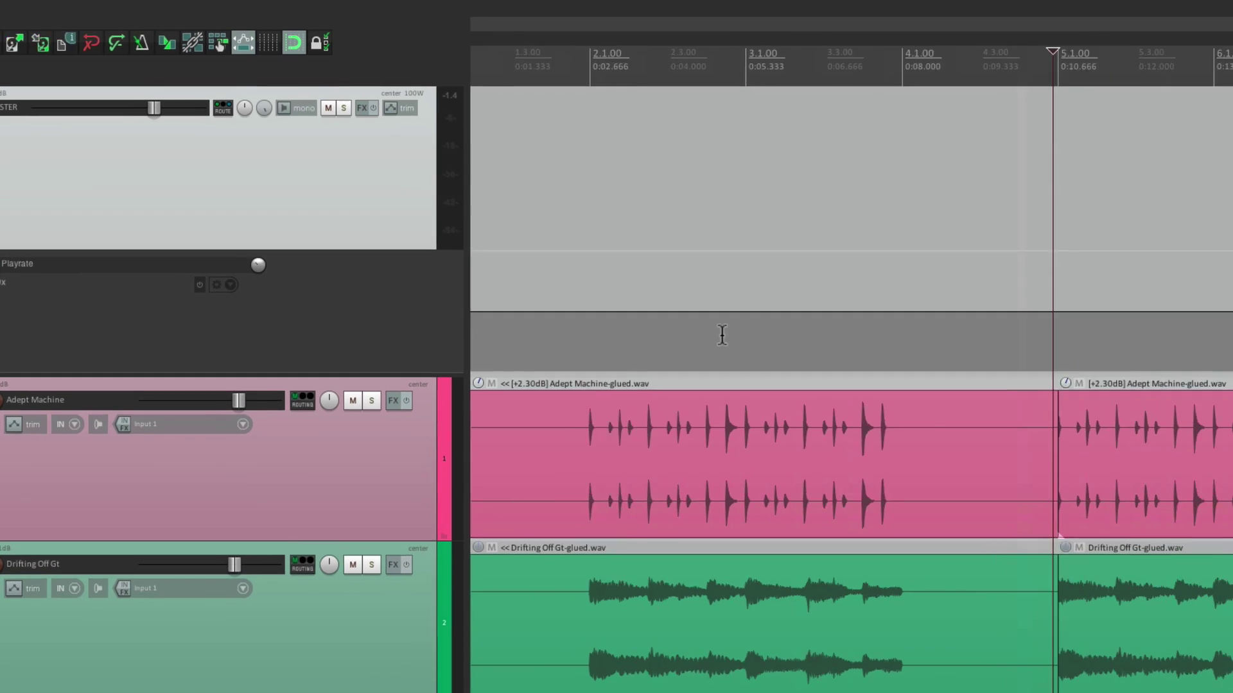
pyautogui.scroll(5, 764, 321)
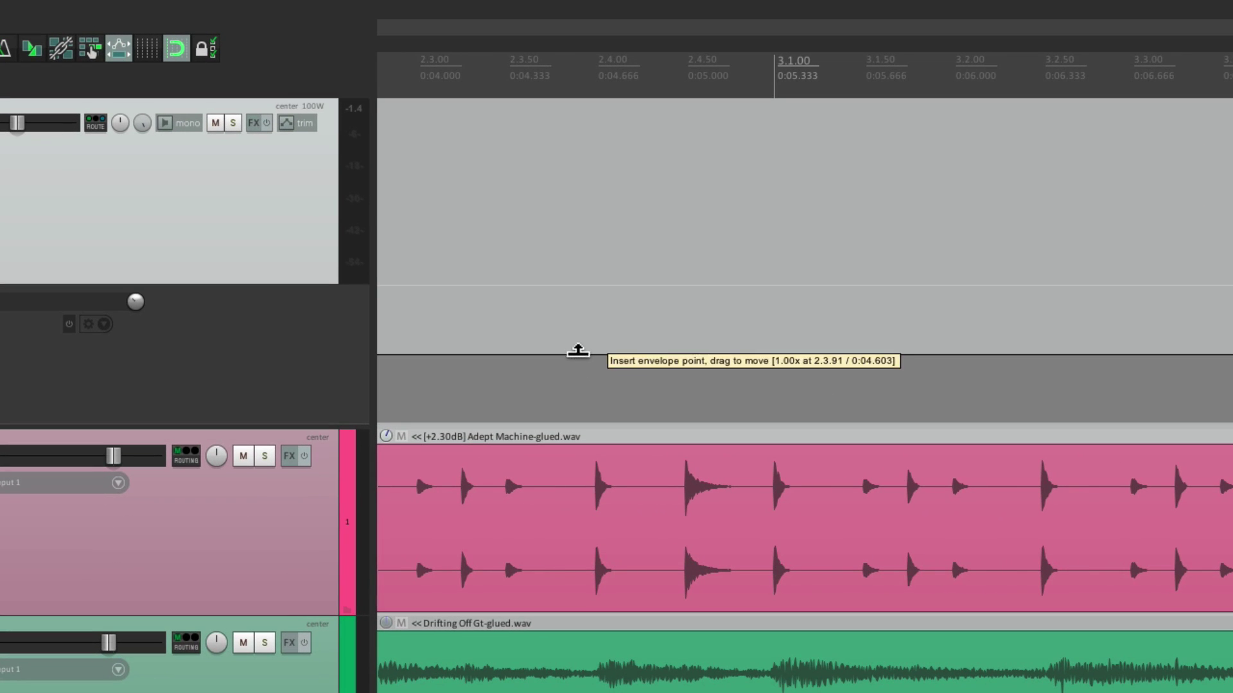
# Try a V-shaped Playrate dip to 0.10x near bar 2.4, preview it, then undo it
pyautogui.click(578, 355)
pyautogui.click(777, 353)
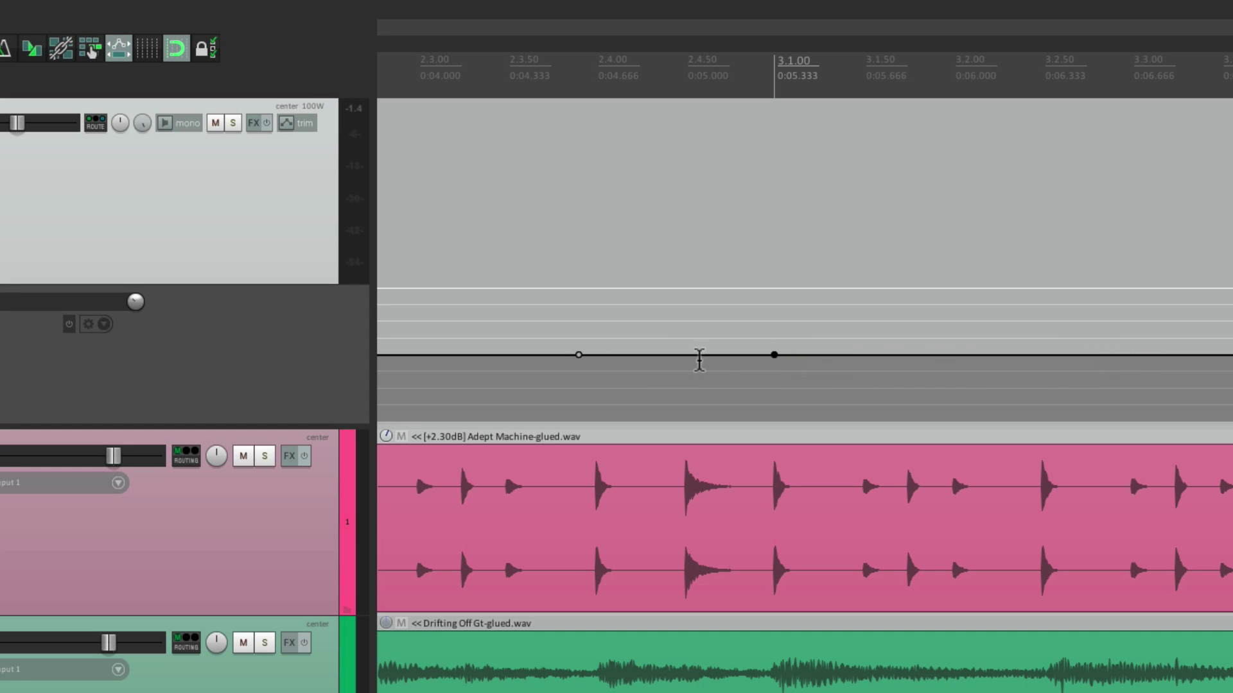
pyautogui.moveTo(684, 355); pyautogui.dragTo(690, 508)
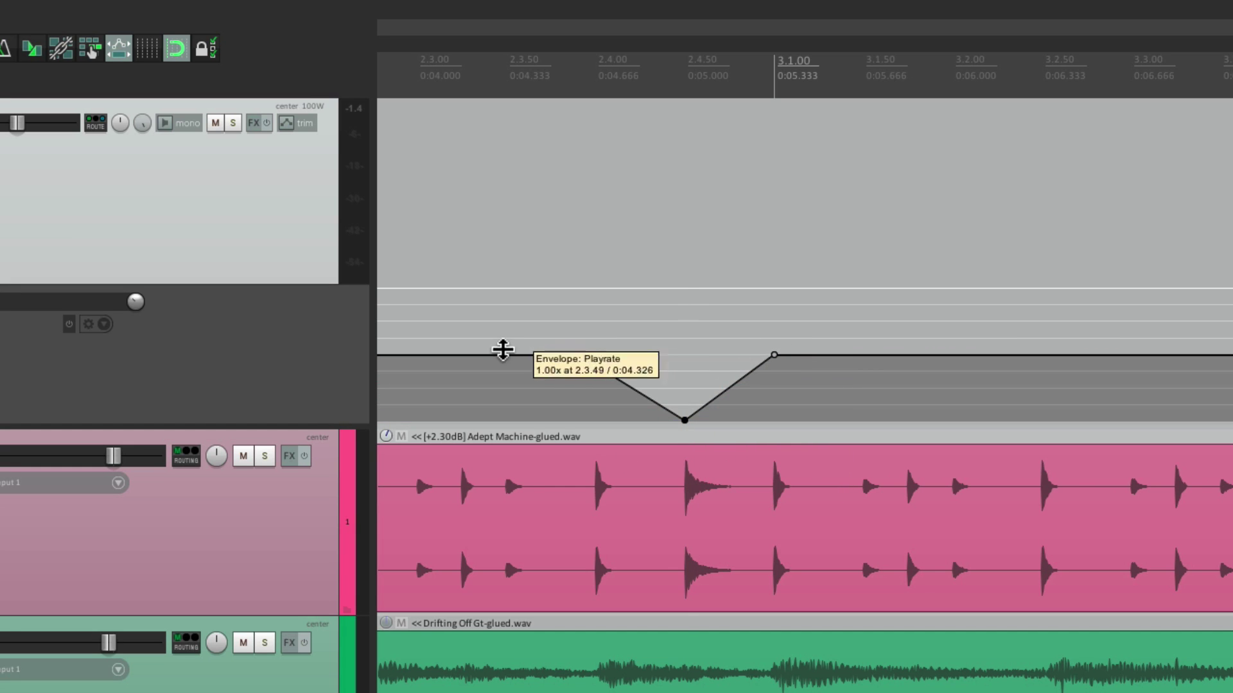
pyautogui.click(531, 349)
pyautogui.press('space')
pyautogui.scroll(2, 716, 366)
pyautogui.scroll(1, 715, 366)
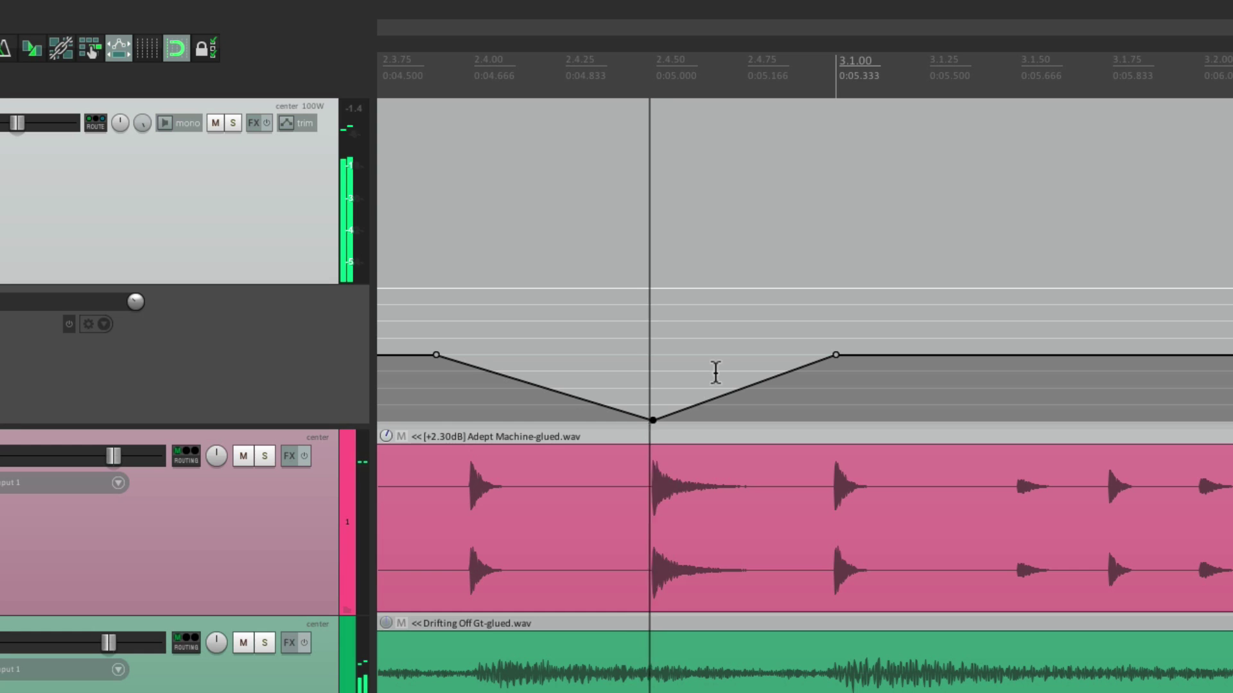
pyautogui.scroll(-3, 842, 380)
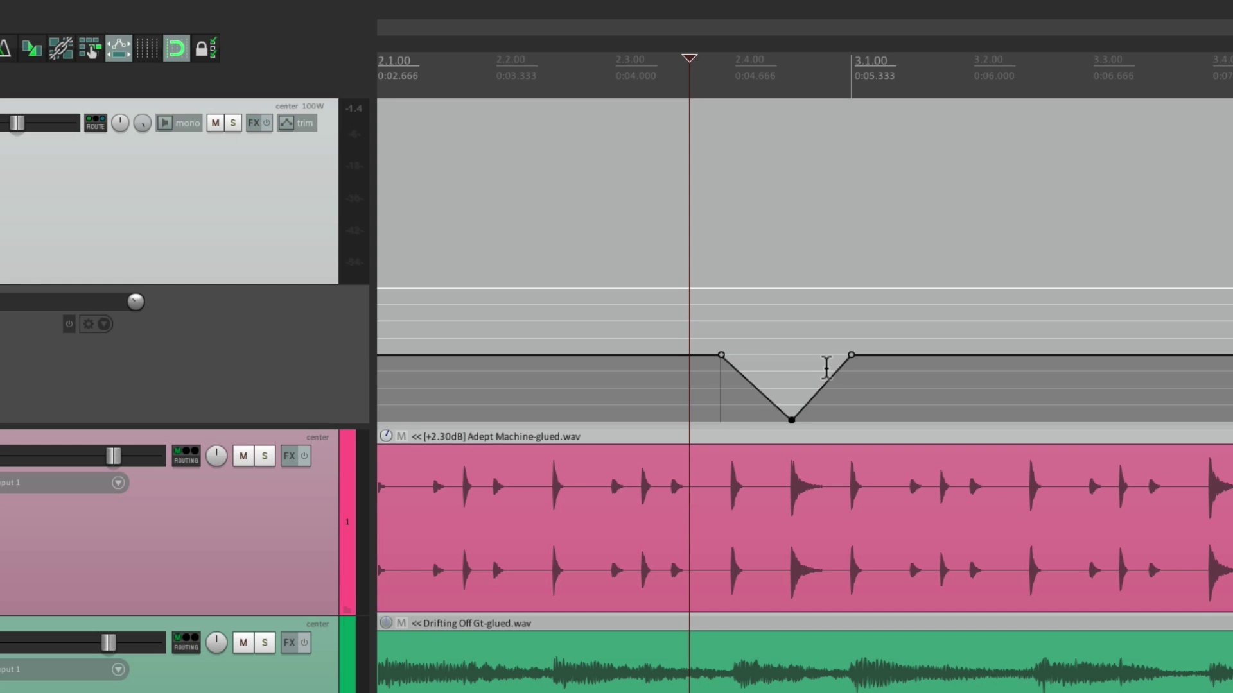
pyautogui.hotkey('ctrl', 'z')
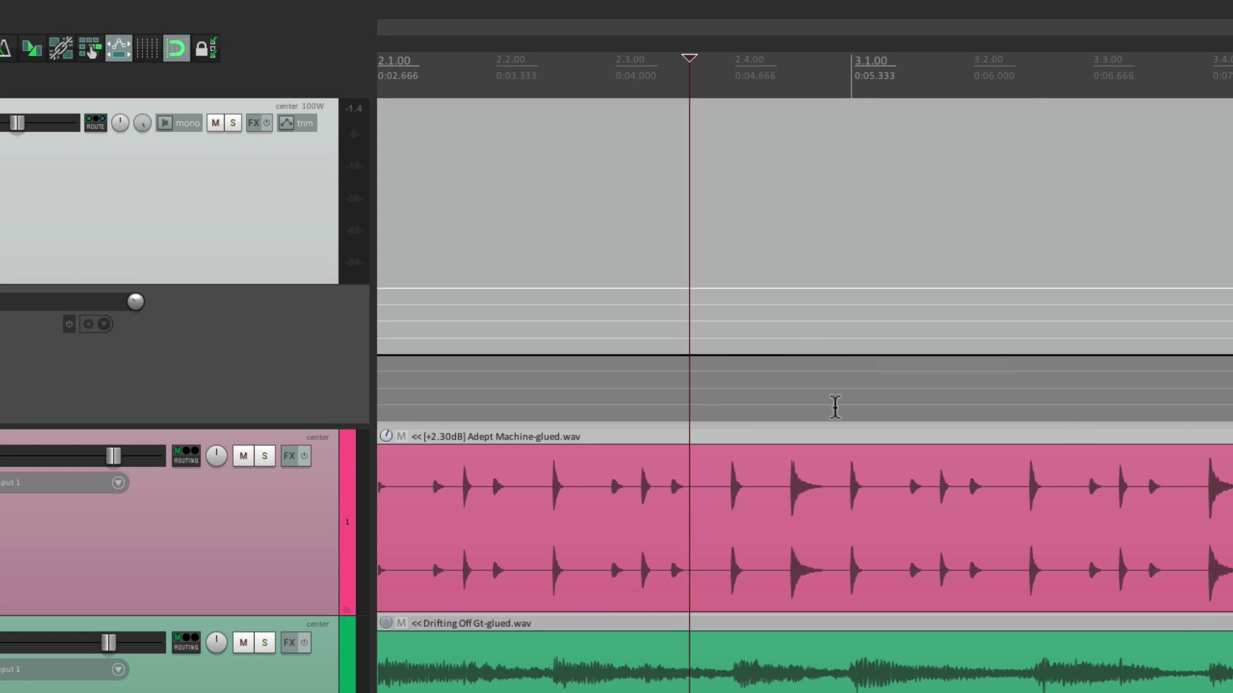
# Split the Adept Machine item at 2.1.00 and 2.1.25 and delete the audio before 2.1.00
pyautogui.scroll(-3, 835, 407)
pyautogui.scroll(5, 530, 445)
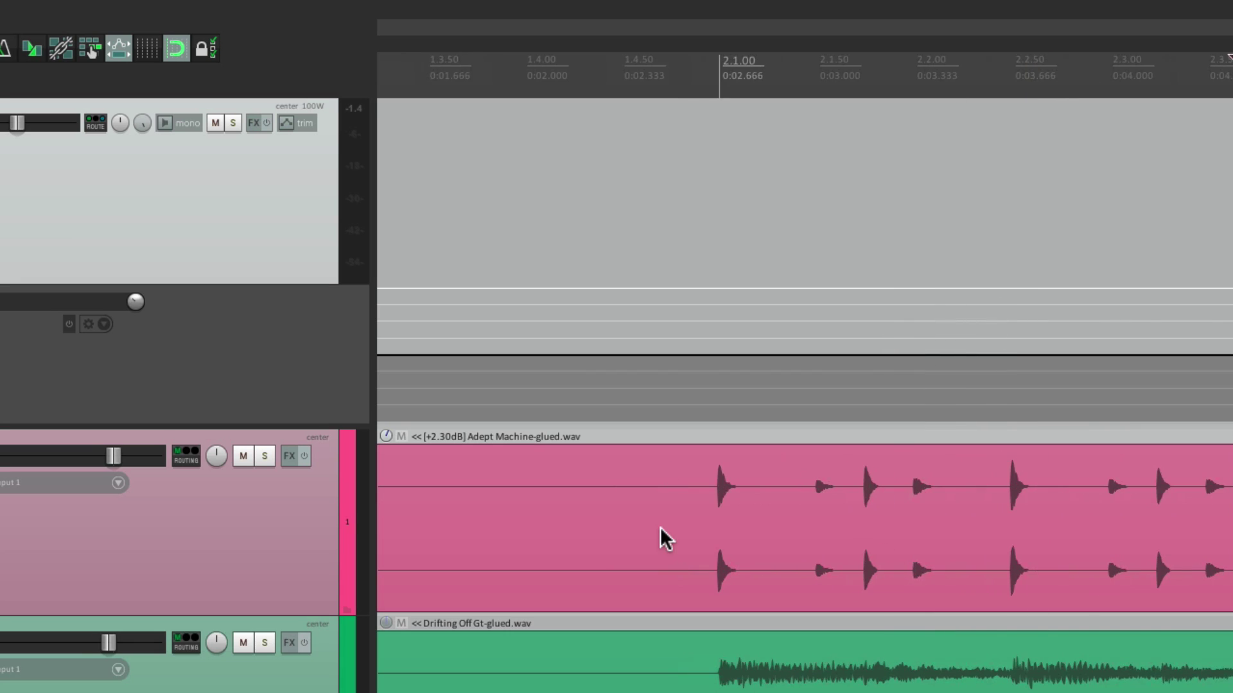
pyautogui.click(536, 513)
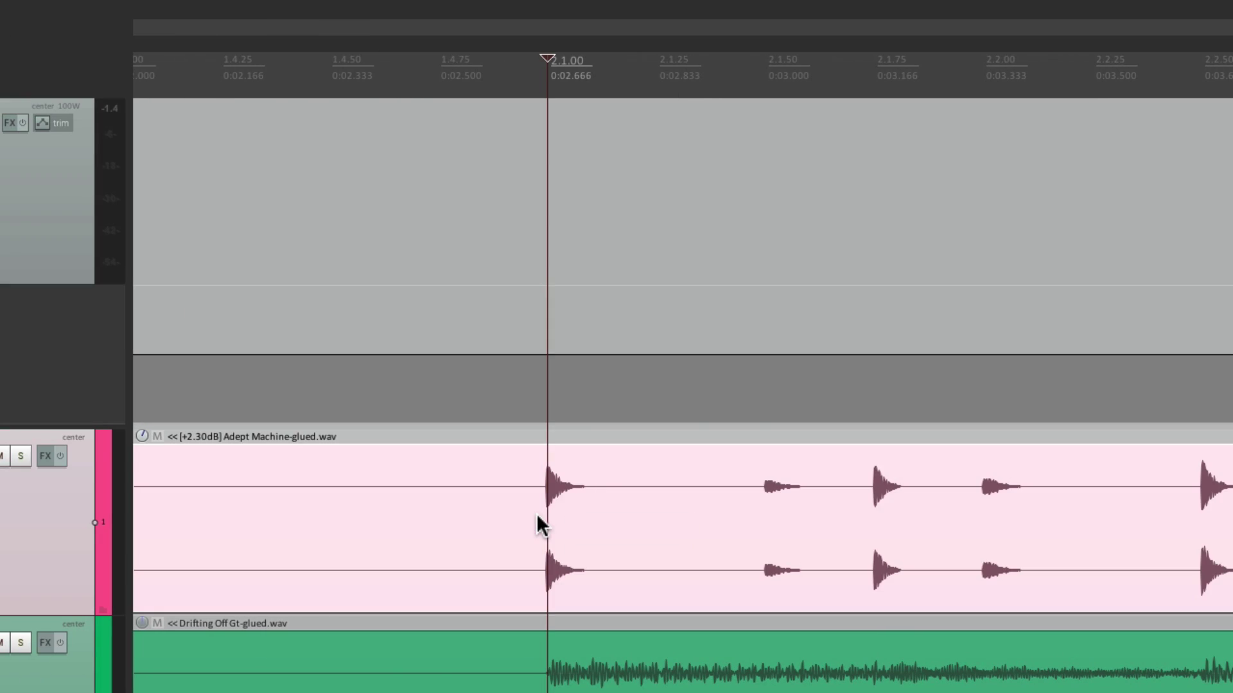
pyautogui.press('s')
pyautogui.click(656, 507)
pyautogui.press('s')
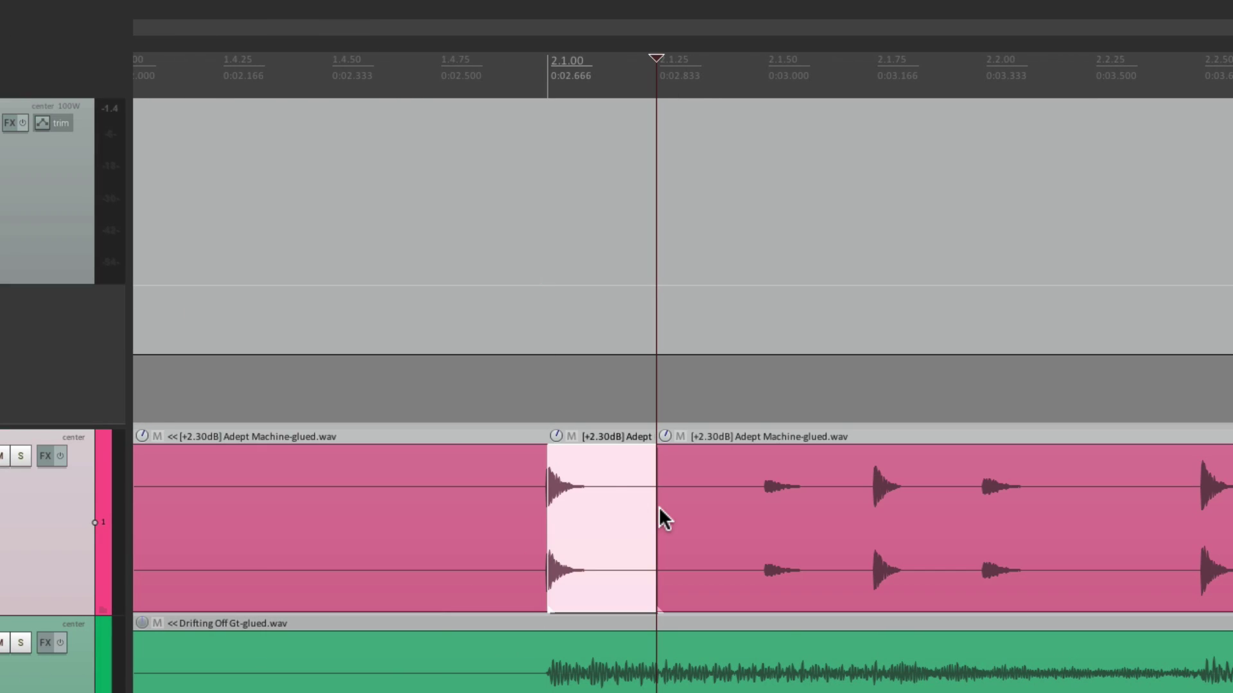
pyautogui.click(439, 504)
pyautogui.press('Delete')
pyautogui.click(564, 496)
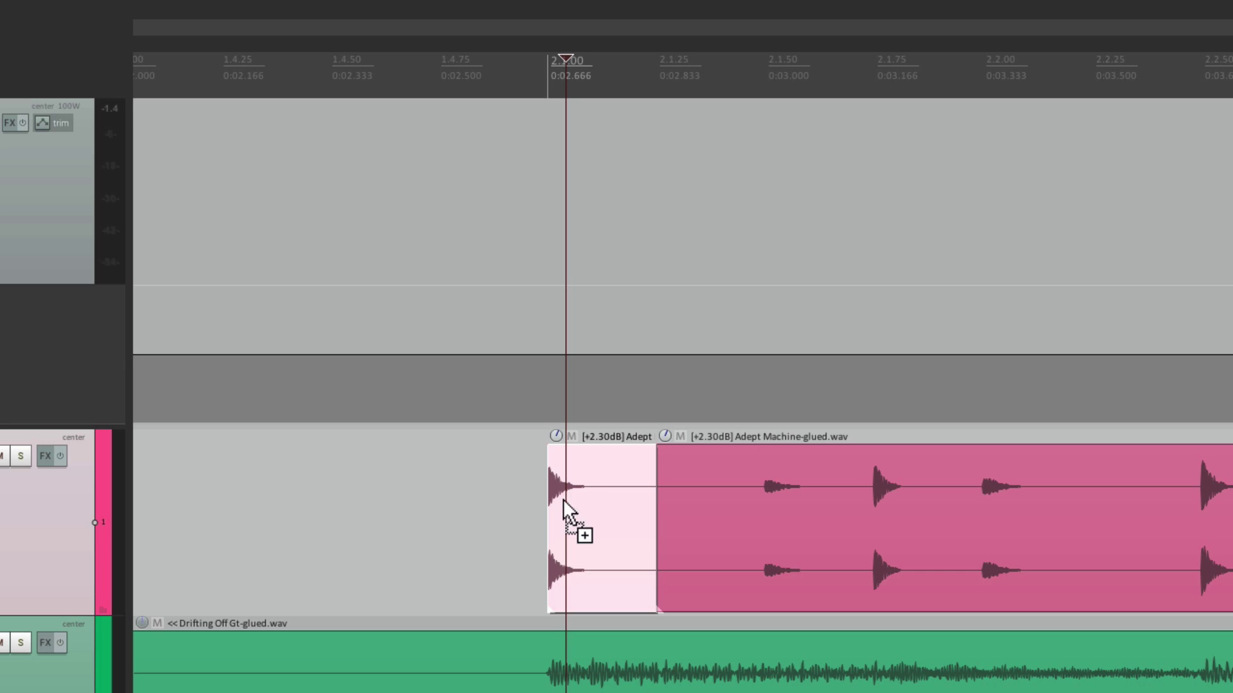
pyautogui.hotkey('ctrl', 'z')
# Copy the short slice back to 1.4.50, paste four slices at 1.3.00, and preview the stutter
pyautogui.moveTo(484, 529); pyautogui.dragTo(254, 552)
pyautogui.scroll(-2, 485, 547)
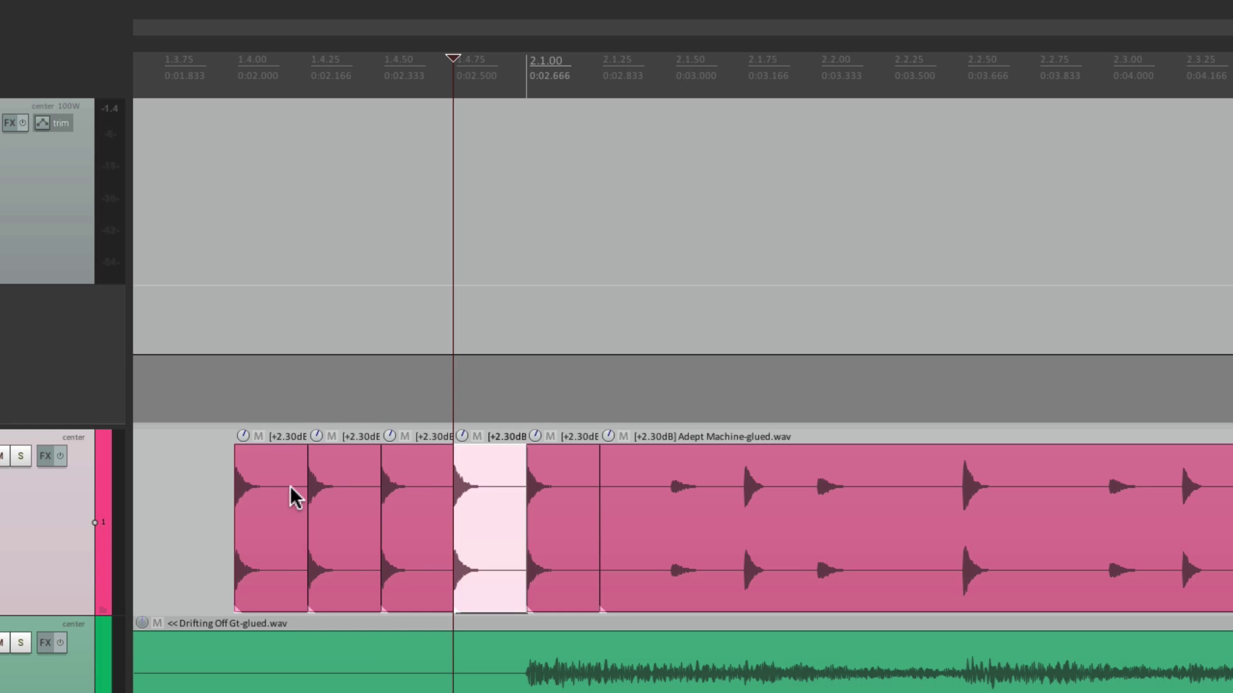
pyautogui.moveTo(290, 486); pyautogui.dragTo(472, 557)
pyautogui.hscroll(-5, 435, 572)
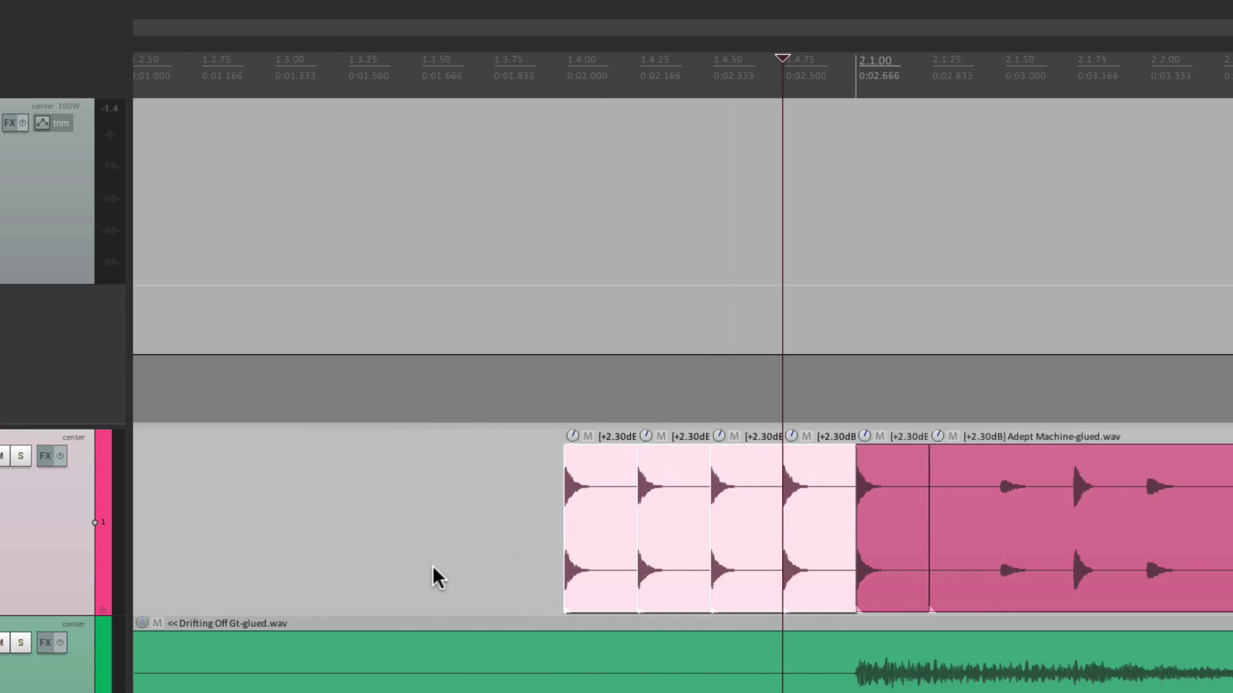
pyautogui.click(369, 489)
pyautogui.hotkey('ctrl', 'v')
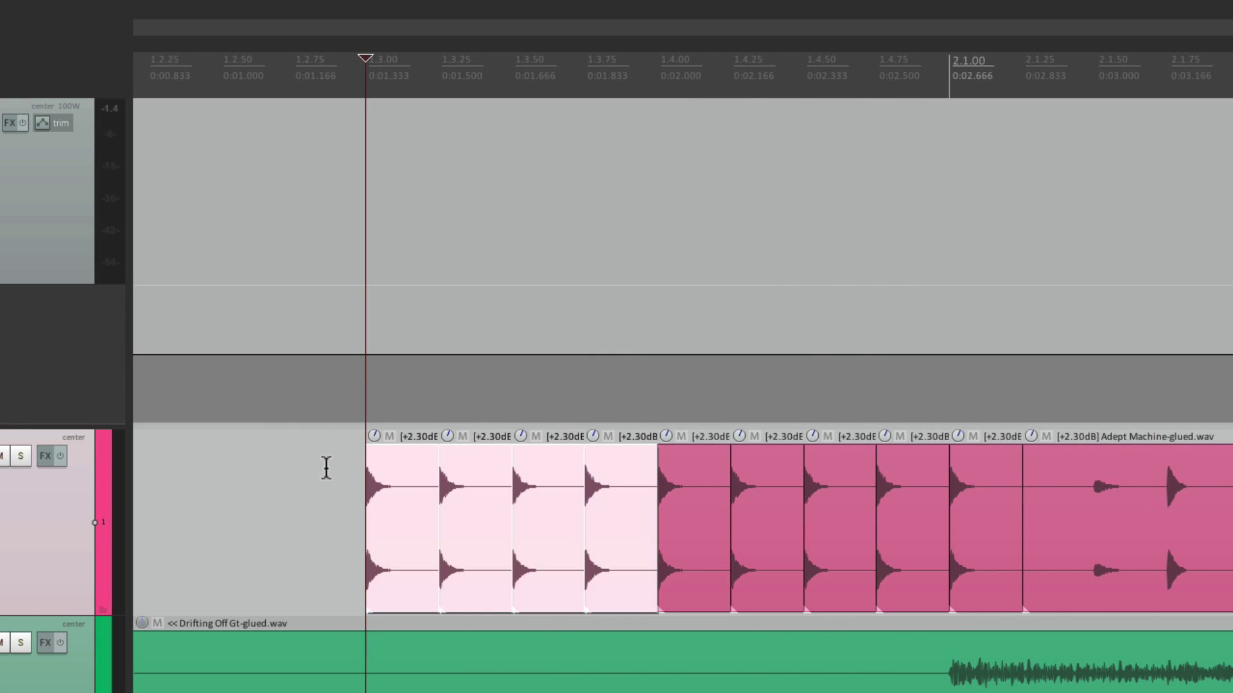
pyautogui.click(326, 468)
pyautogui.press('space')
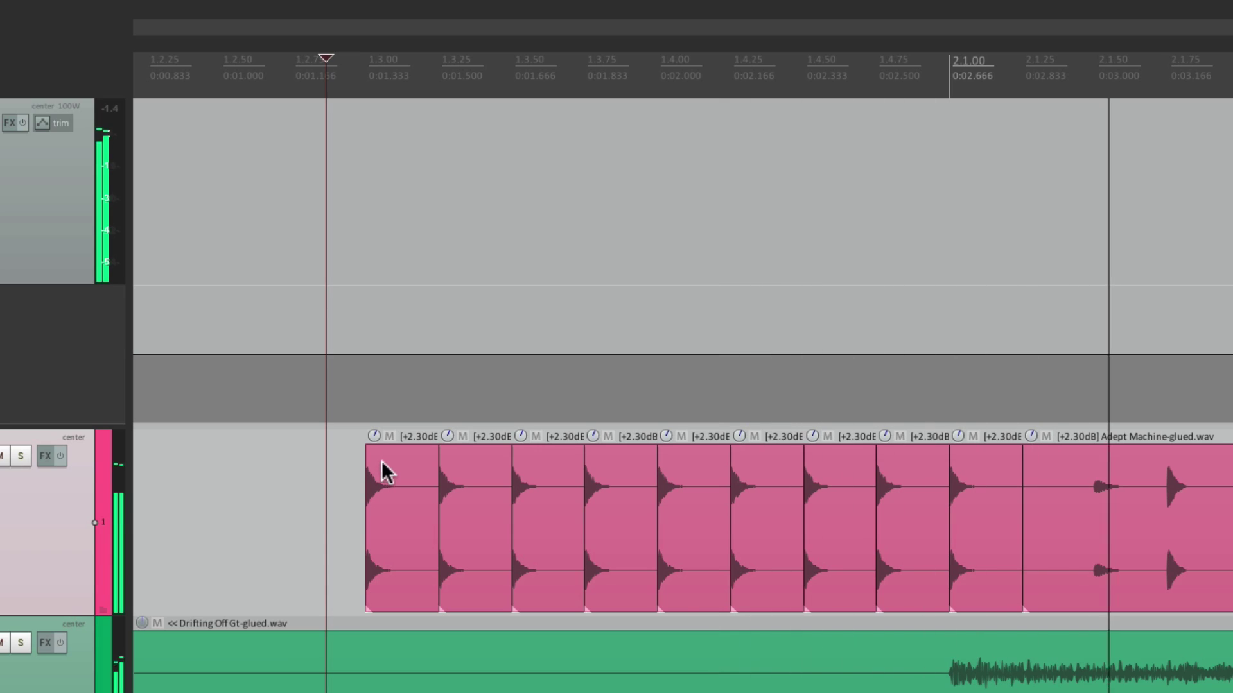
pyautogui.press('space')
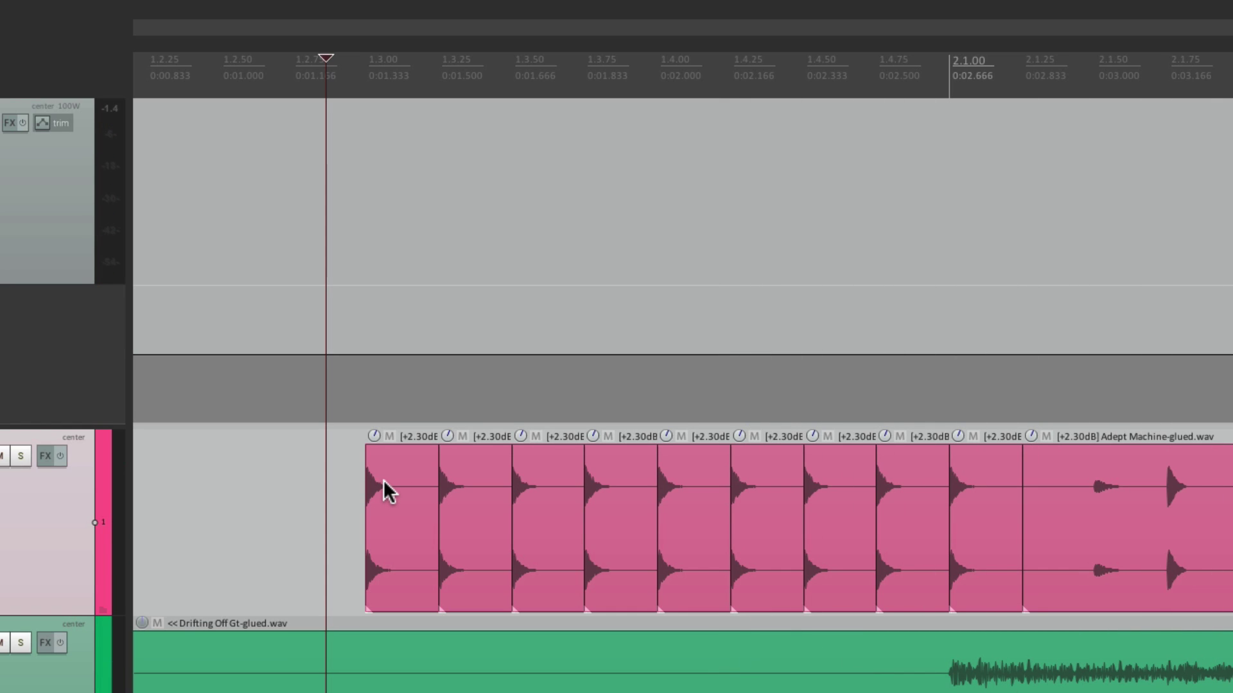
# Add Playrate points at 2.1.00 and 1.3.00 and preview the stutter twice
pyautogui.click(949, 355)
pyautogui.moveTo(363, 352); pyautogui.dragTo(365, 373)
pyautogui.click(351, 477)
pyautogui.press('space')
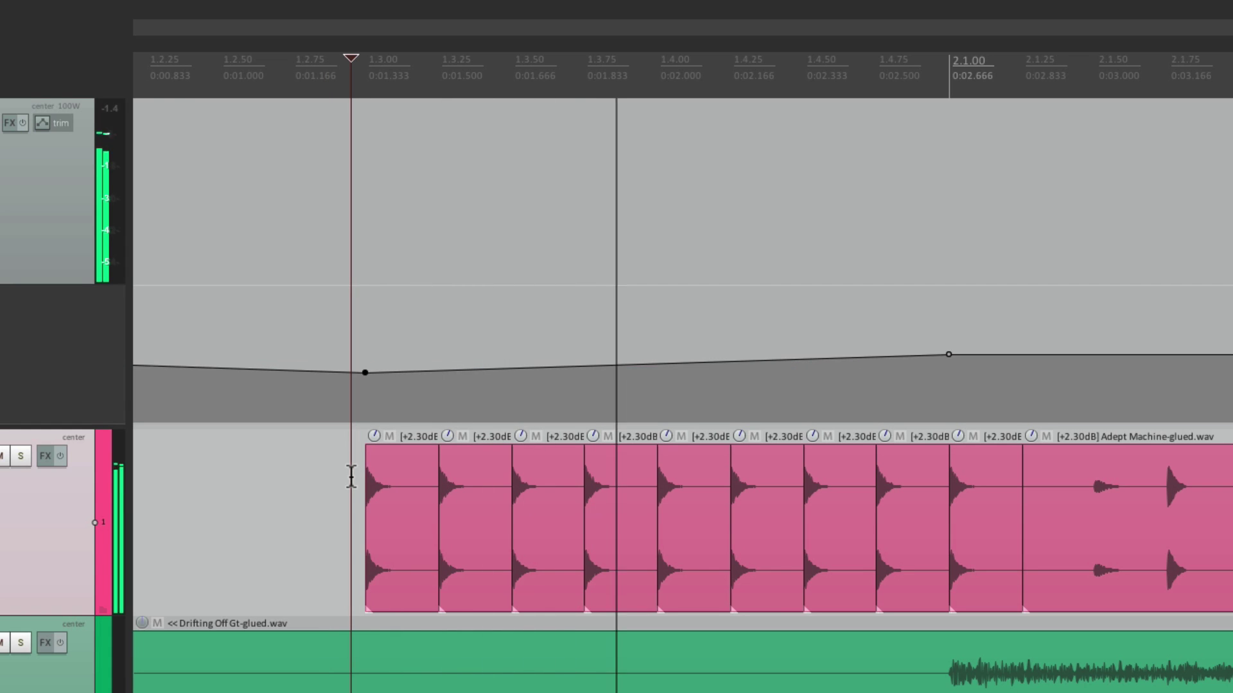
pyautogui.press('space')
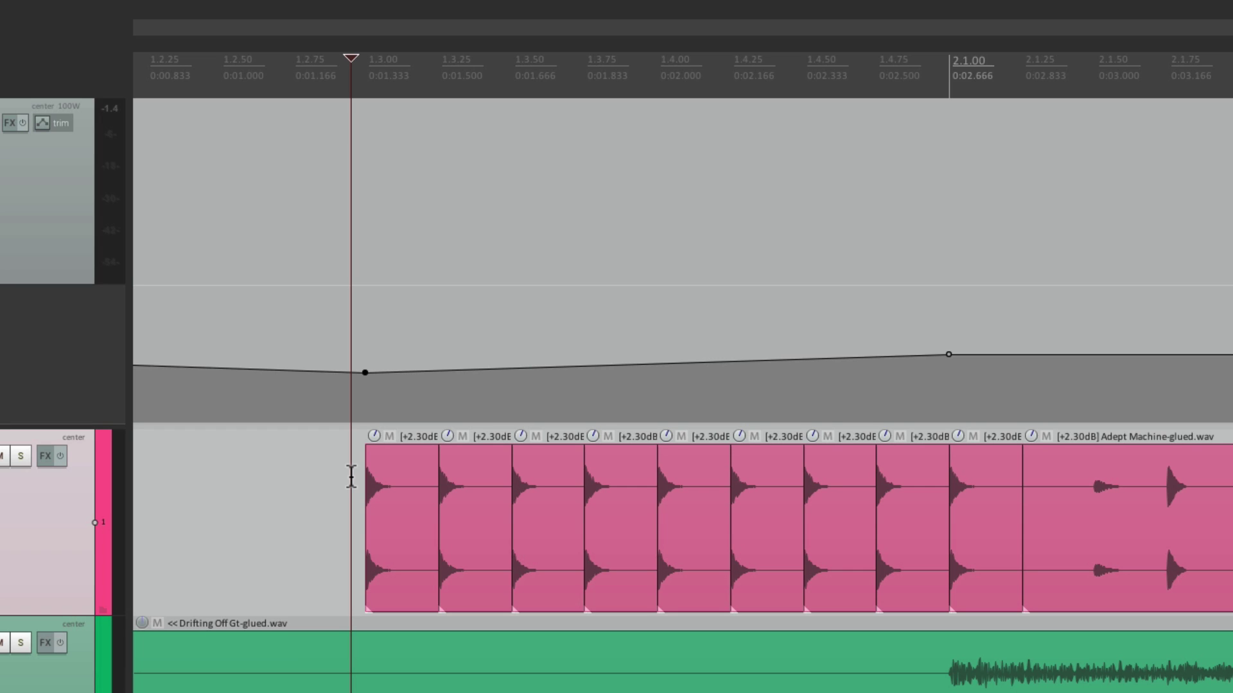
pyautogui.press('space')
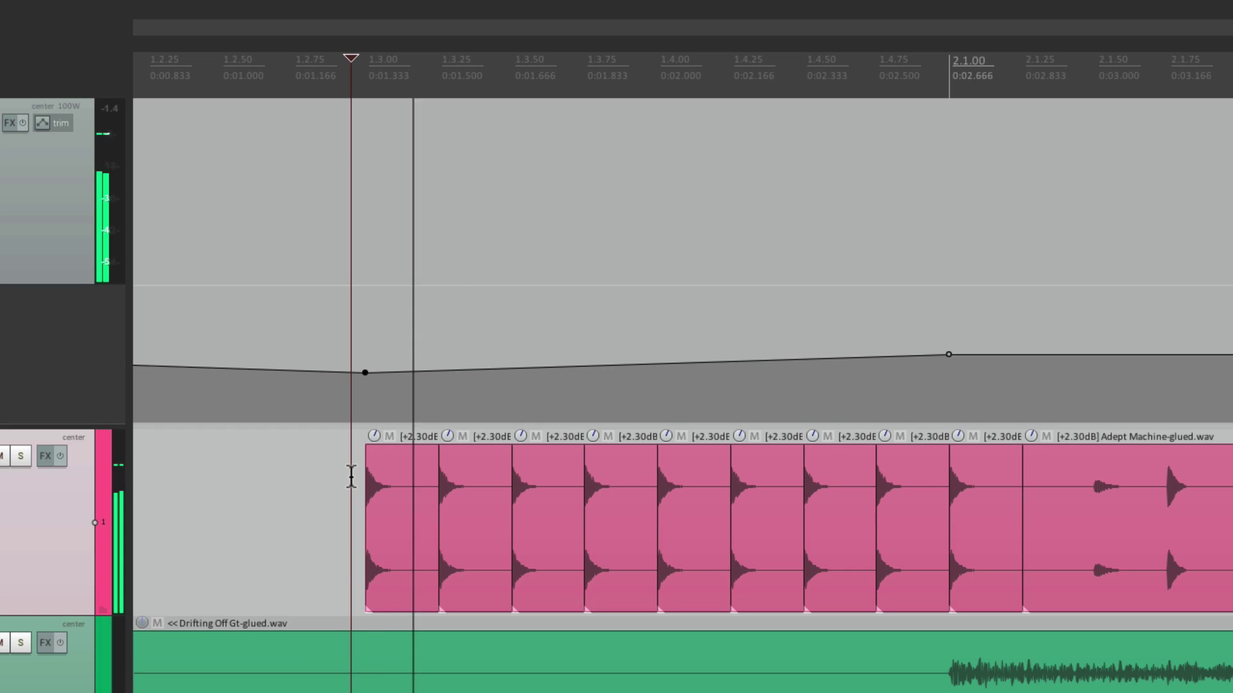
pyautogui.press('space')
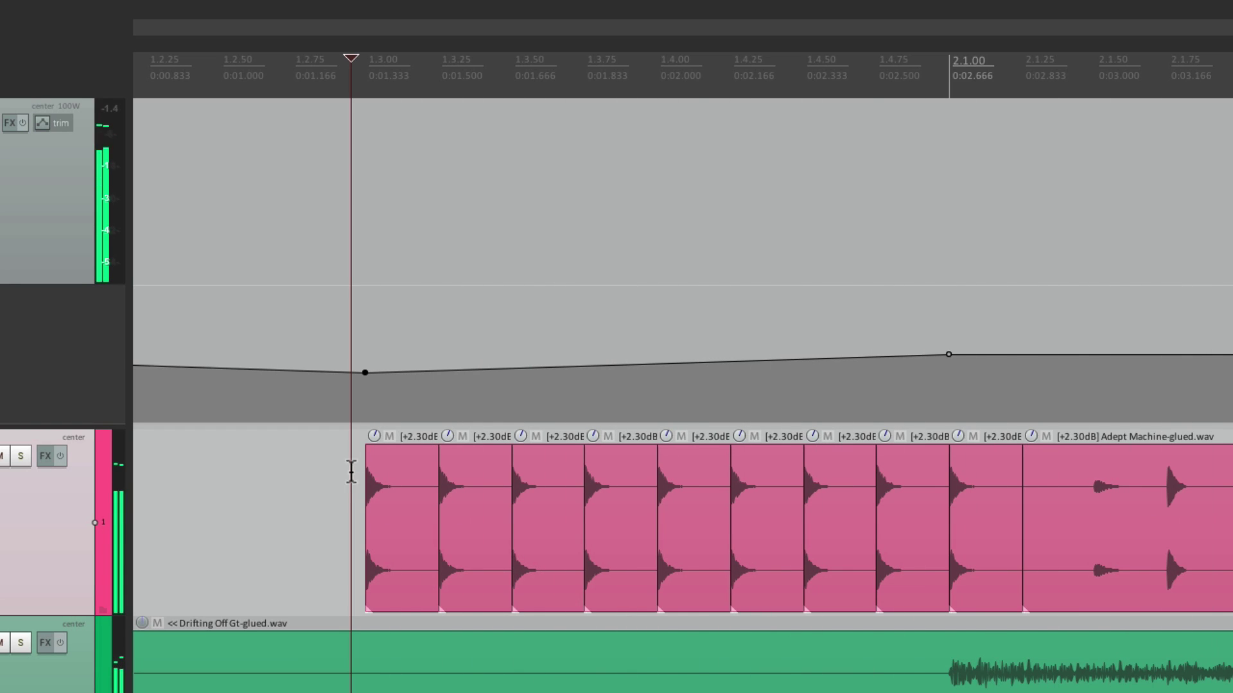
# Raise the 1.3.00 Playrate point to about 1.69x and preview the sped-up stutter
pyautogui.click(365, 370)
pyautogui.moveTo(365, 370); pyautogui.dragTo(360, 292)
pyautogui.press('space')
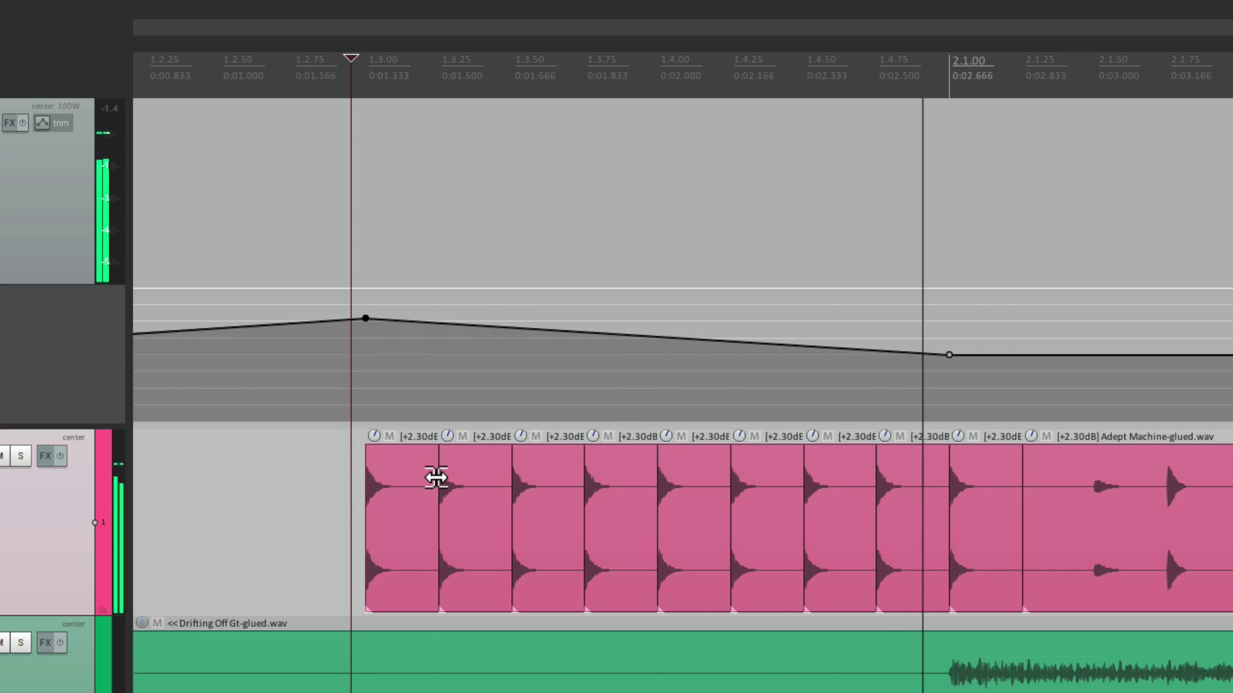
pyautogui.press('space')
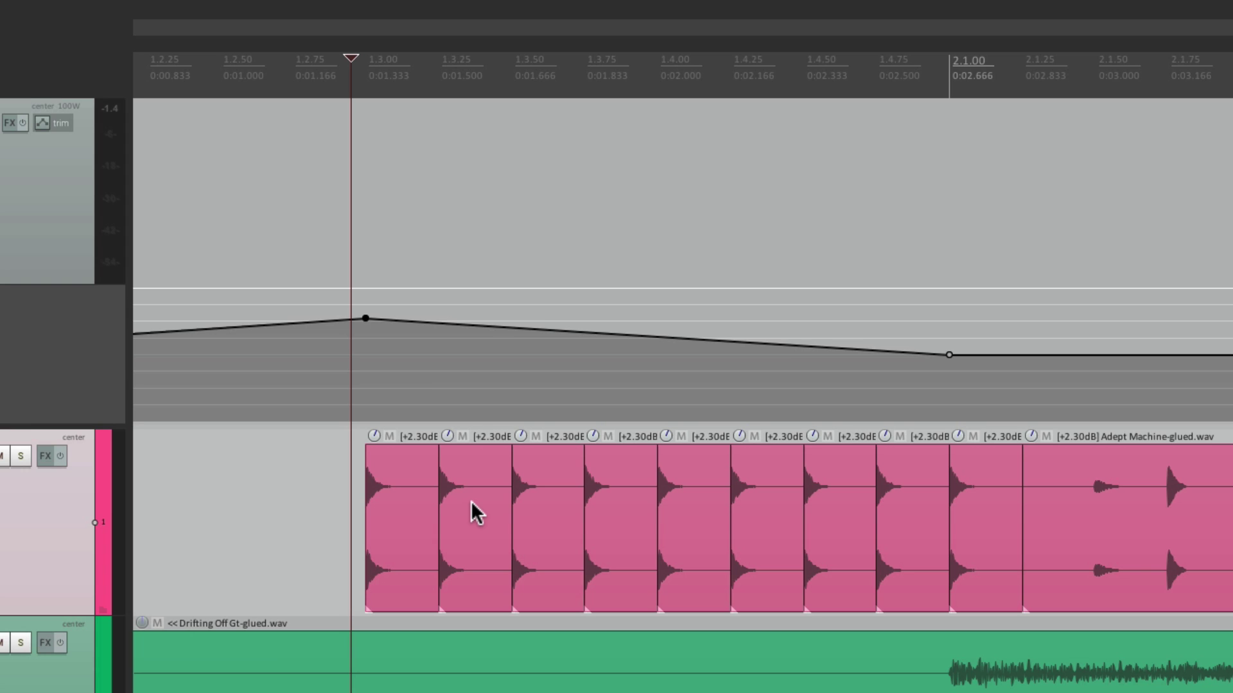
# Delete the 1.3.00 and 2.1.00 Playrate points, move a slice near 1.1.5, and copy it to 1.1.94
pyautogui.keyDown('alt'); pyautogui.click(367, 319); pyautogui.keyUp('alt')
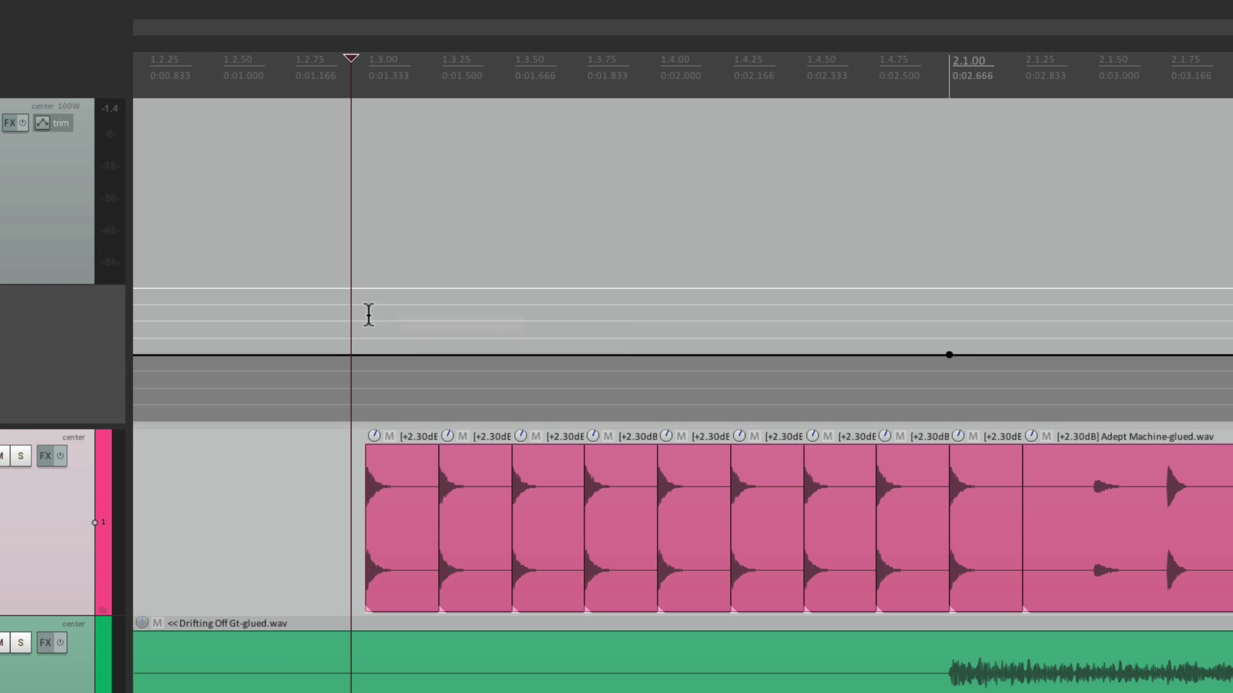
pyautogui.keyDown('alt'); pyautogui.click(949, 355); pyautogui.keyUp('alt')
pyautogui.click(402, 489)
pyautogui.hscroll(-5, 556, 509)
pyautogui.scroll(1, 661, 479)
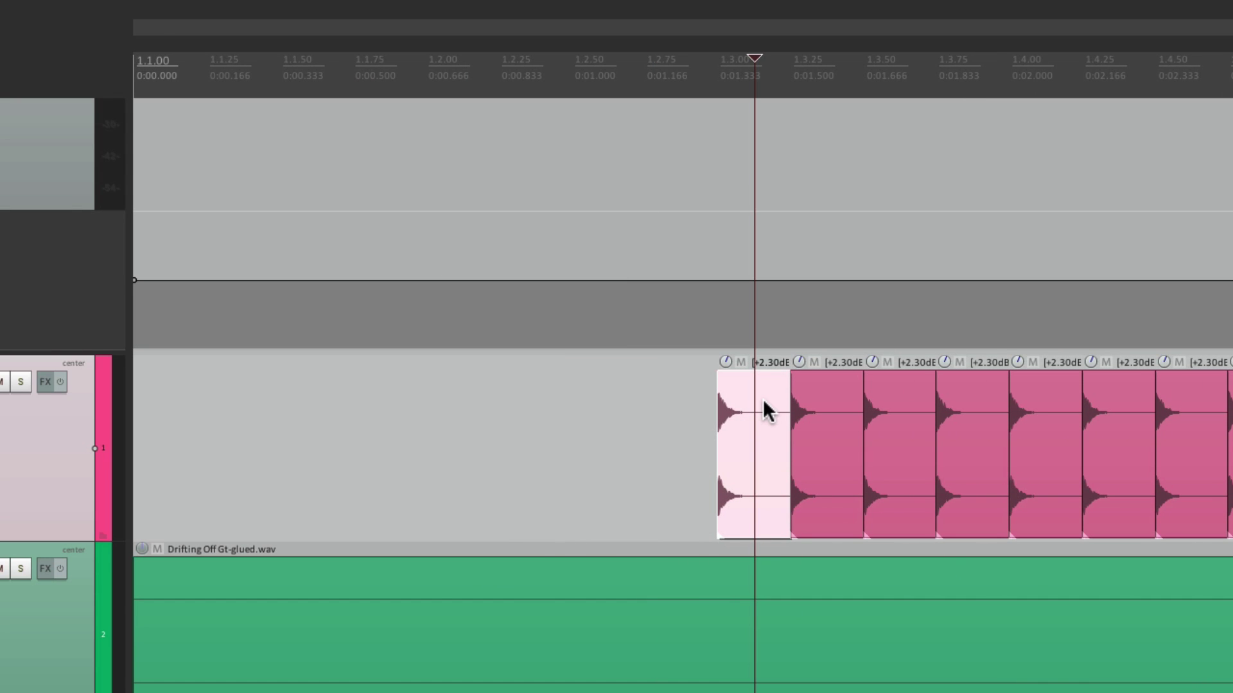
pyautogui.moveTo(764, 408); pyautogui.dragTo(347, 454)
pyautogui.scroll(3, 364, 518)
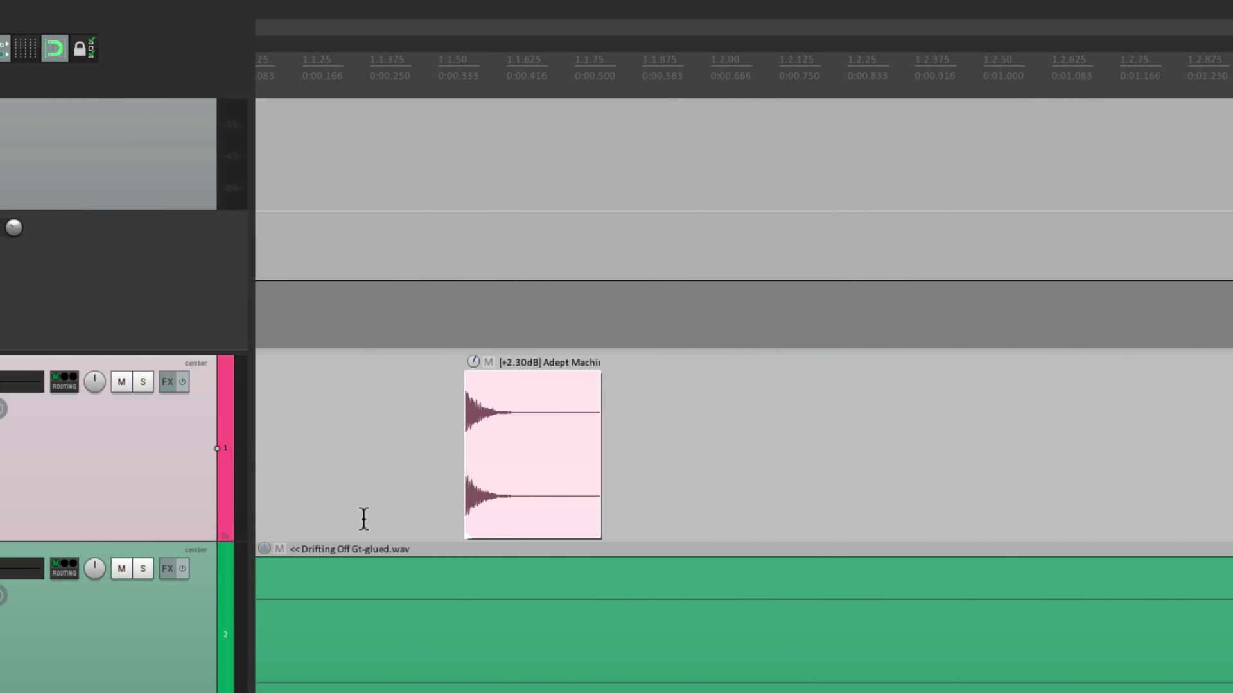
pyautogui.moveTo(511, 414); pyautogui.dragTo(724, 414)
# Glue the copied slice, set it to Reverse in Item Properties, and preview both clips
pyautogui.rightClick(716, 418)
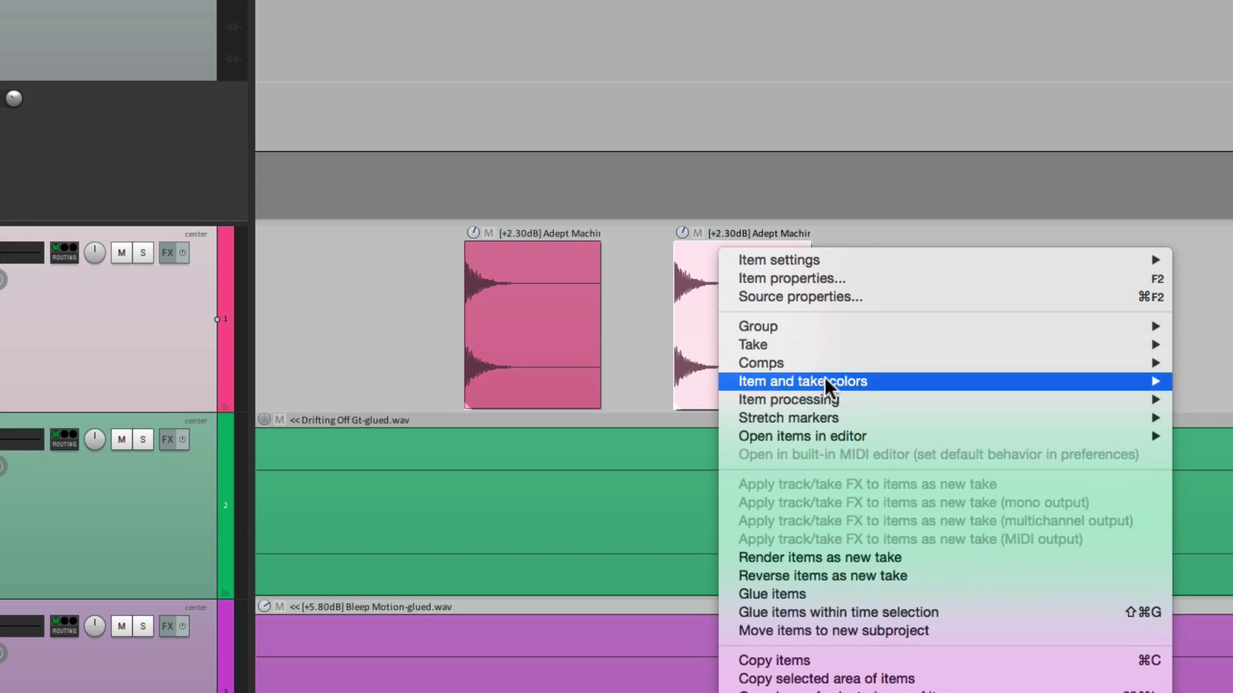
pyautogui.click(765, 592)
pyautogui.doubleClick(728, 356)
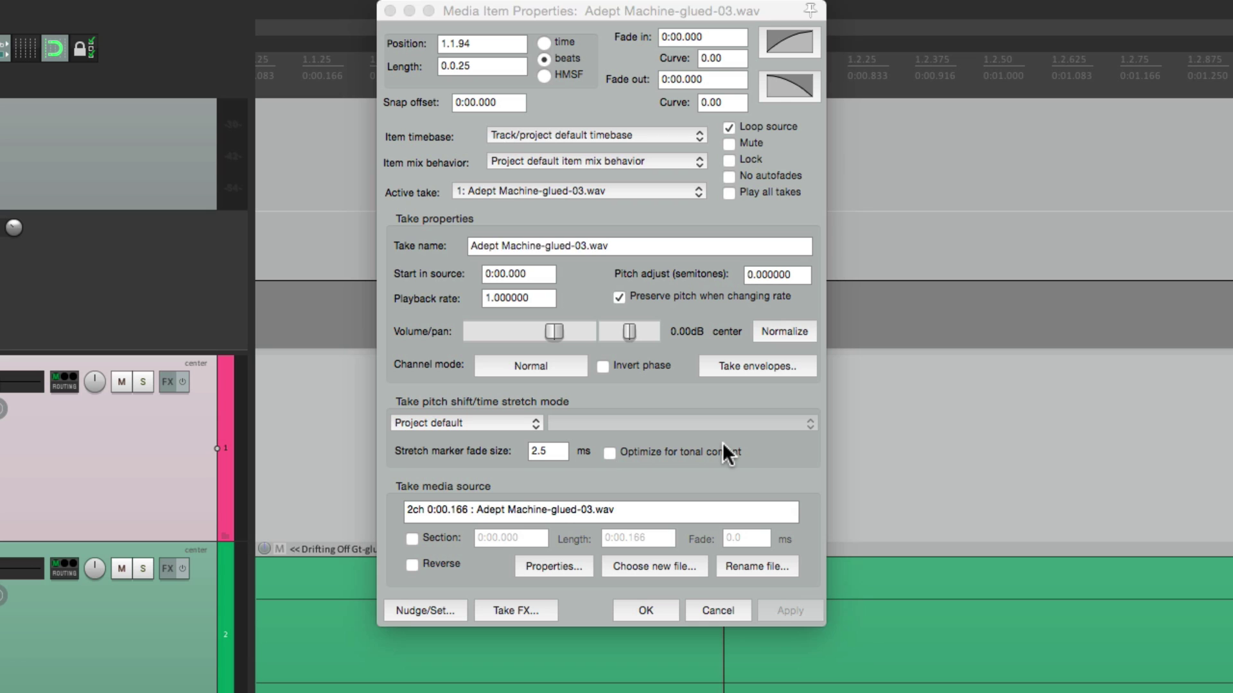
pyautogui.click(411, 565)
pyautogui.click(650, 607)
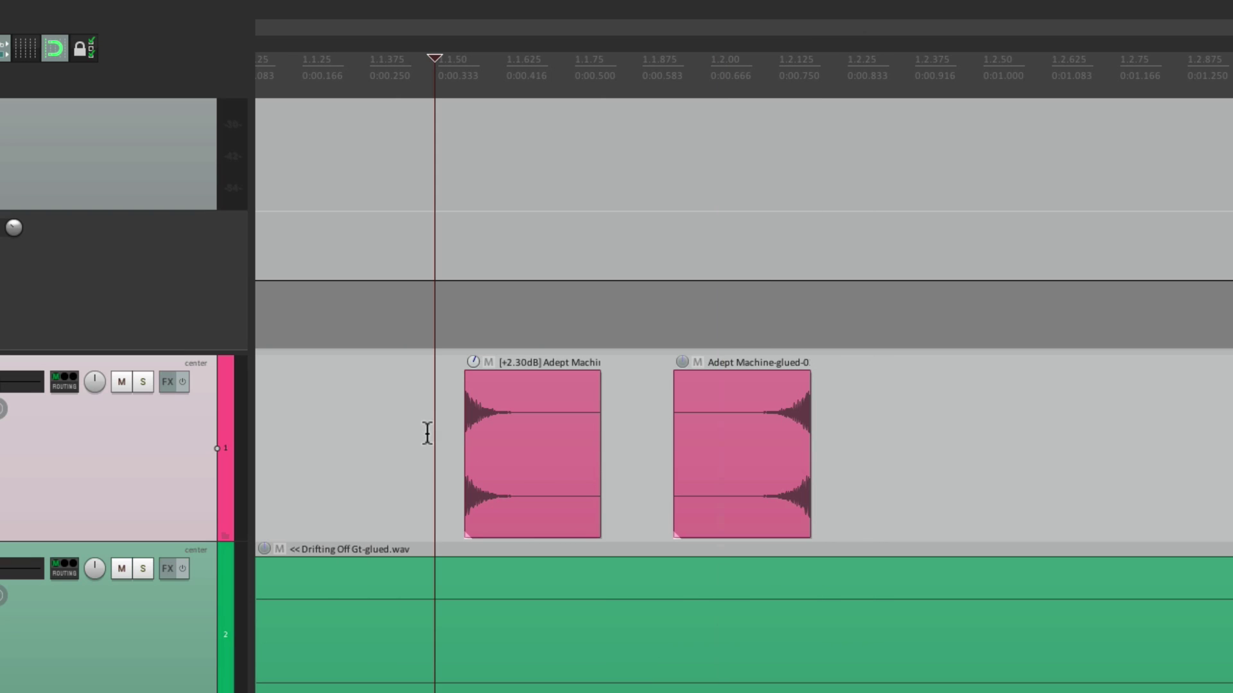
pyautogui.press('space')
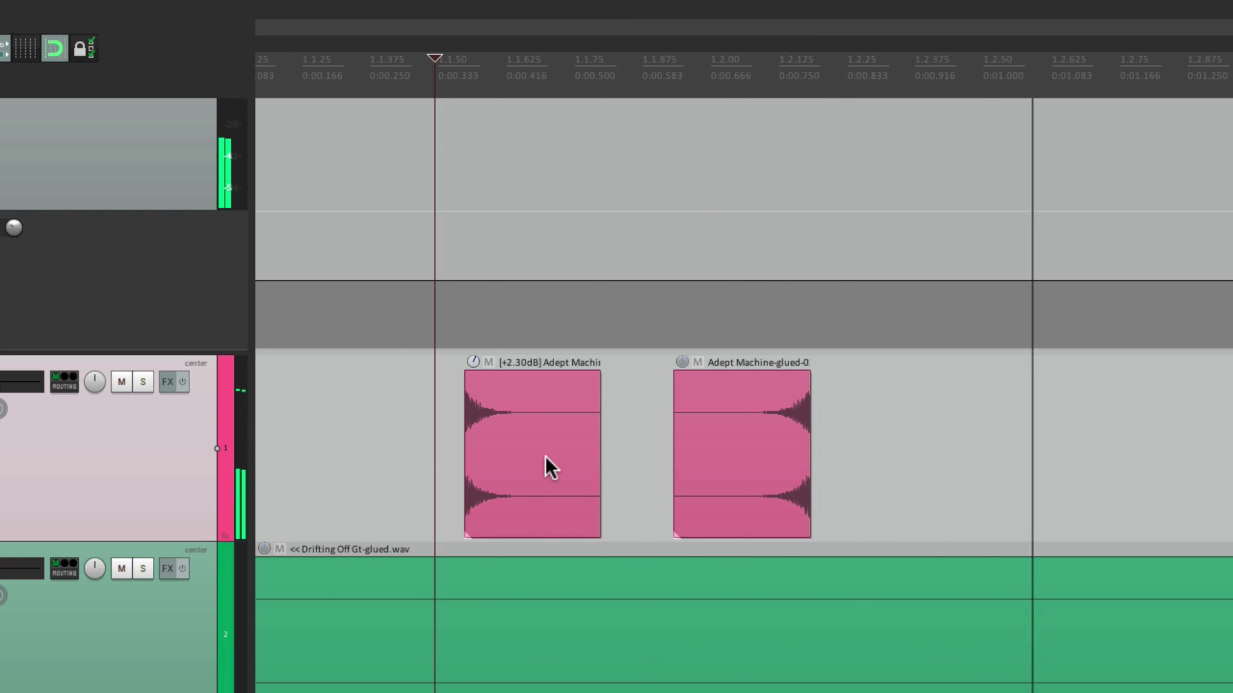
pyautogui.press('space')
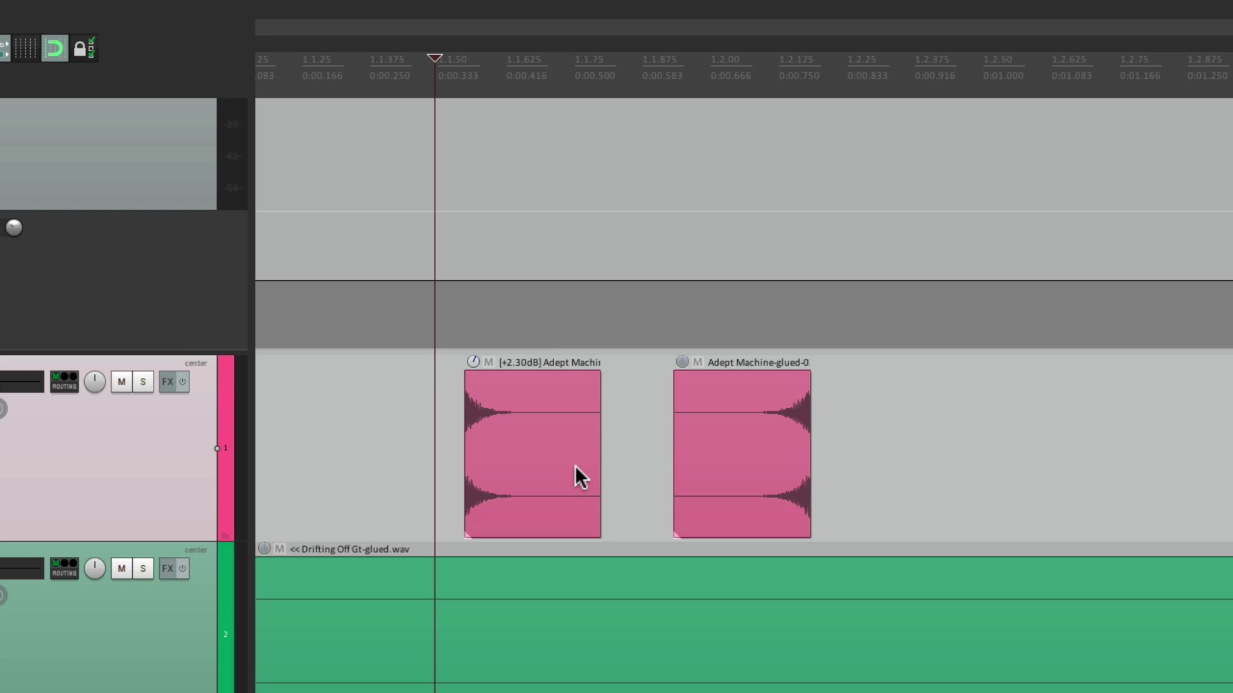
# Trim both slices to 0.0.10, butt the reversed copy against the forward hit at 1.1.55, and preview
pyautogui.scroll(2, 514, 499)
pyautogui.moveTo(655, 454); pyautogui.dragTo(514, 500)
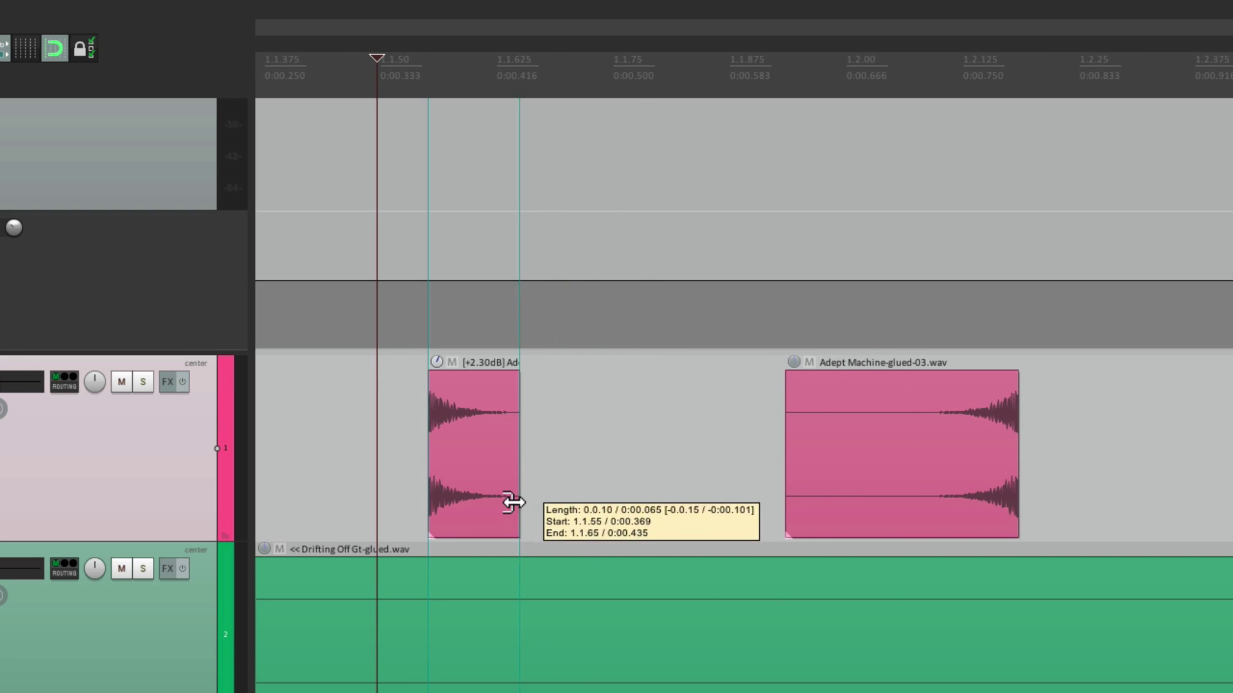
pyautogui.moveTo(786, 475); pyautogui.dragTo(925, 470)
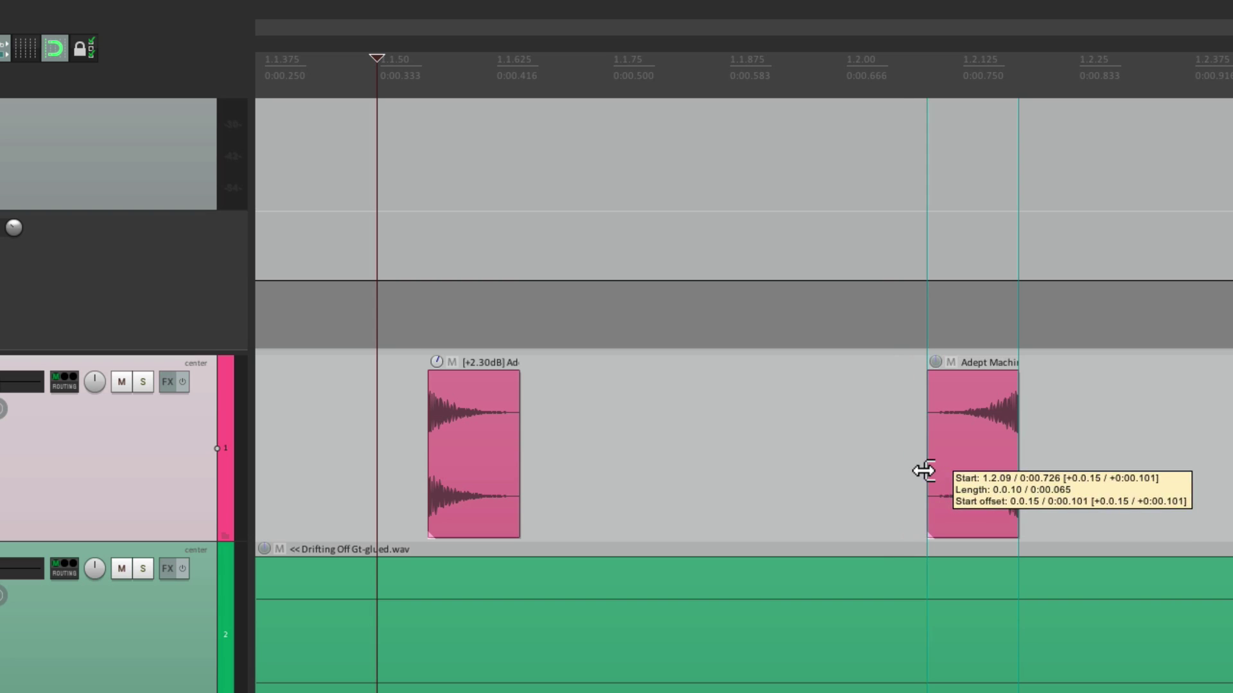
pyautogui.moveTo(1003, 376); pyautogui.dragTo(585, 404)
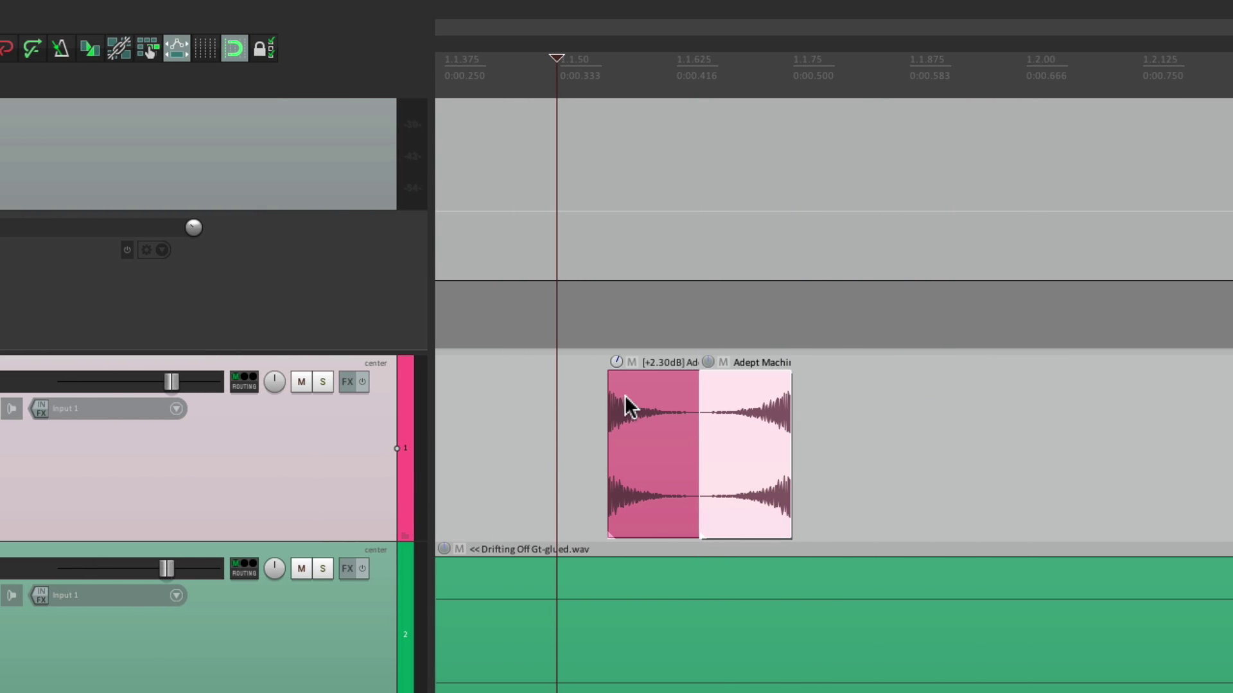
pyautogui.click(564, 421)
pyautogui.press('space')
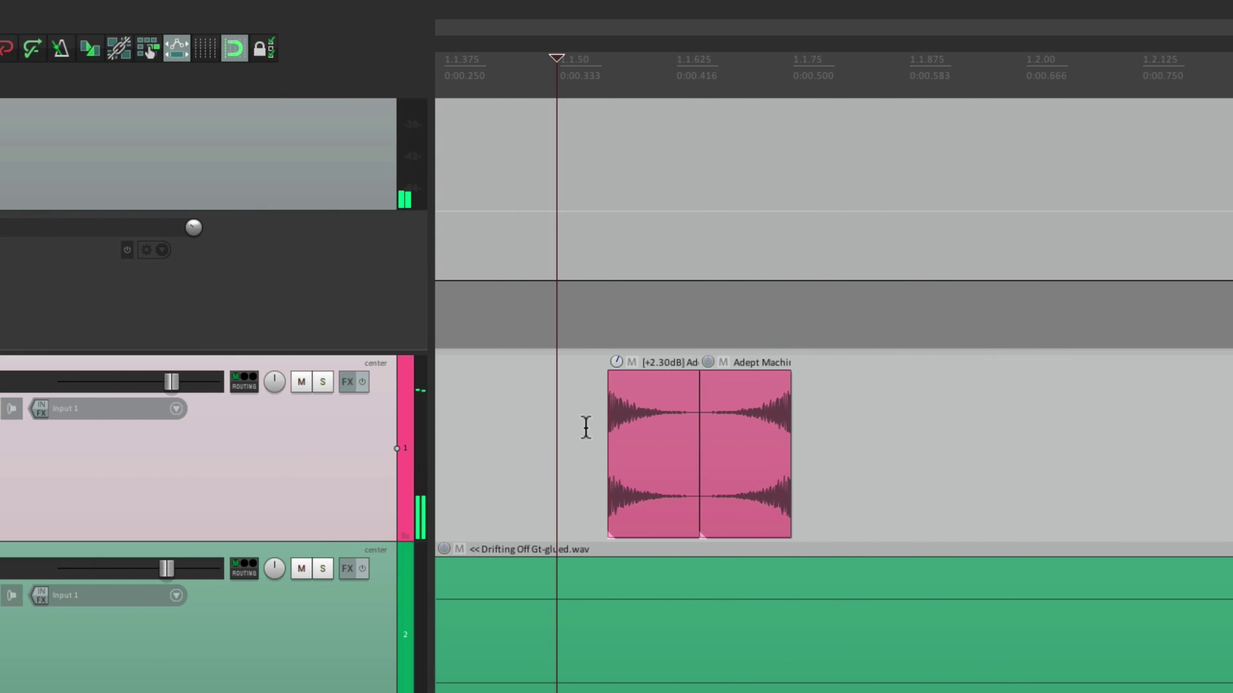
pyautogui.press('space')
# Add three Playrate points over the clips, drag the middle one down to 0.10x, and preview
pyautogui.scroll(2, 626, 385)
pyautogui.click(590, 282)
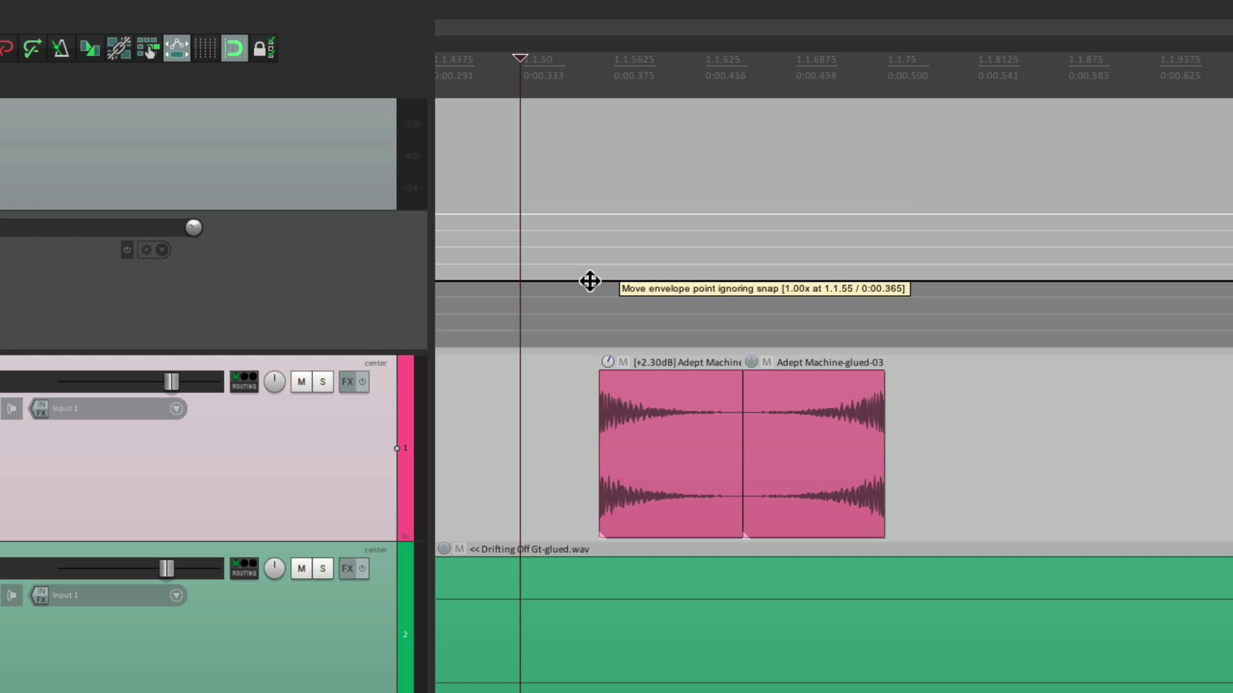
pyautogui.click(736, 280)
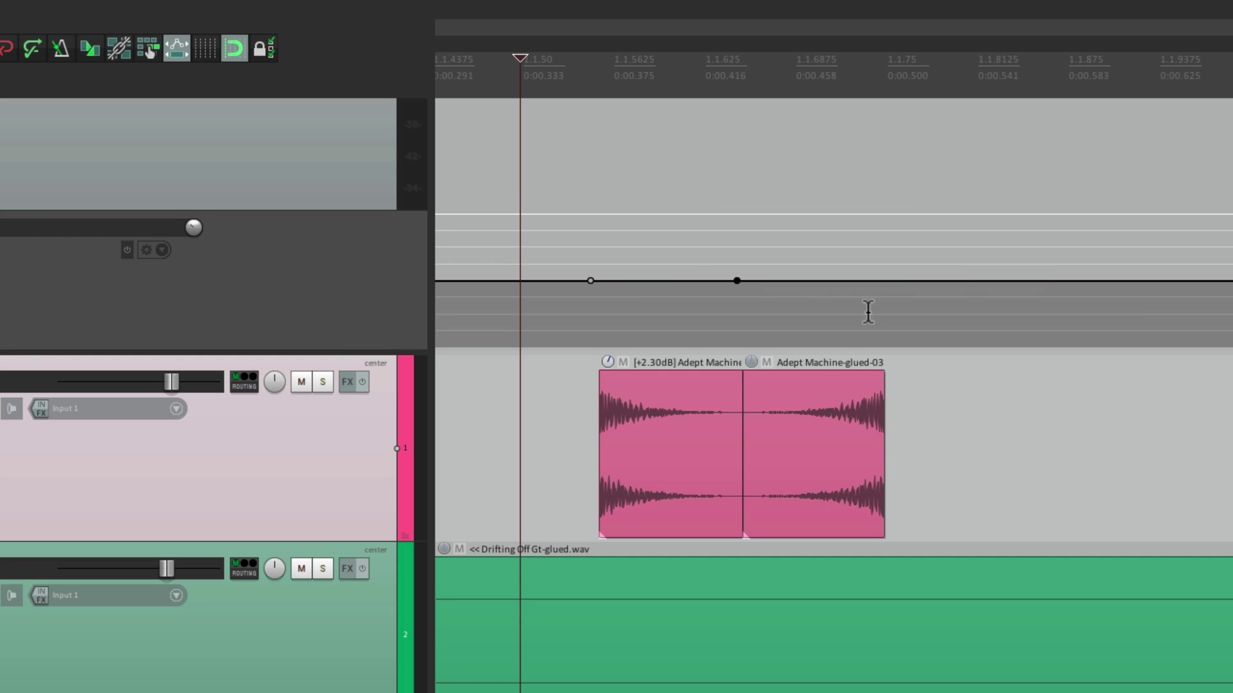
pyautogui.click(884, 281)
pyautogui.moveTo(737, 281); pyautogui.dragTo(706, 437)
pyautogui.click(565, 438)
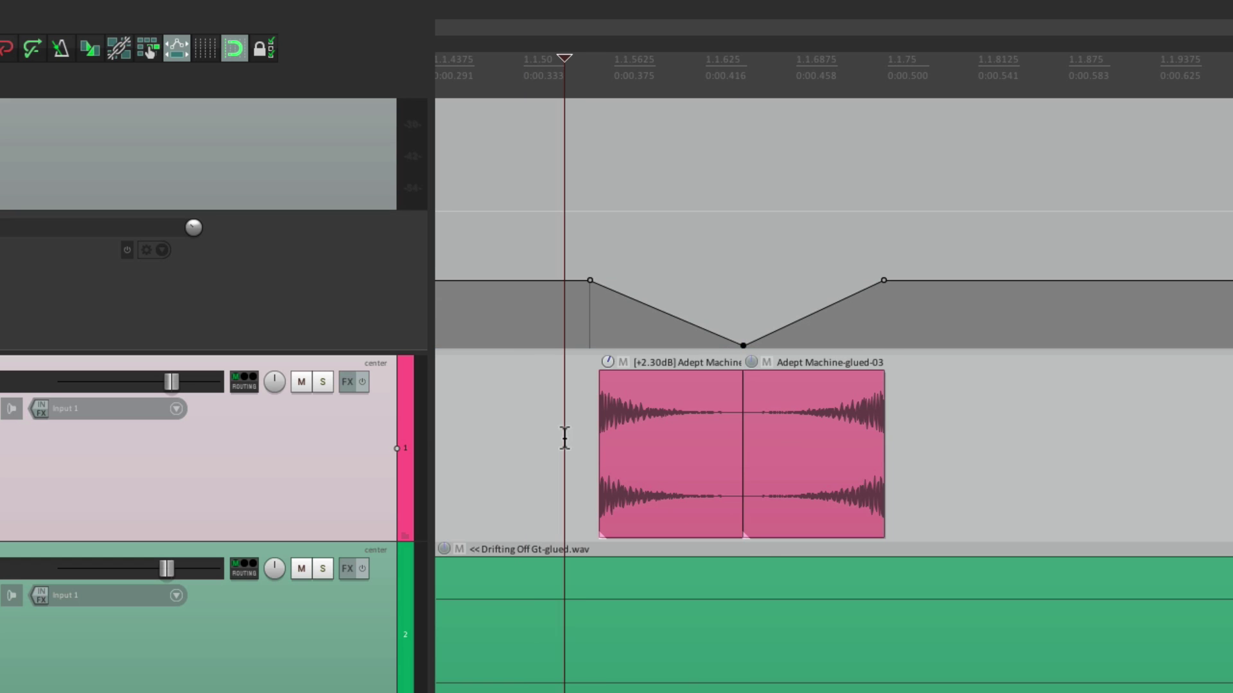
pyautogui.press('space')
# Align the dip's lowest point with the clip join, end the recovery by 1.1.72, and preview
pyautogui.moveTo(819, 441); pyautogui.dragTo(770, 425)
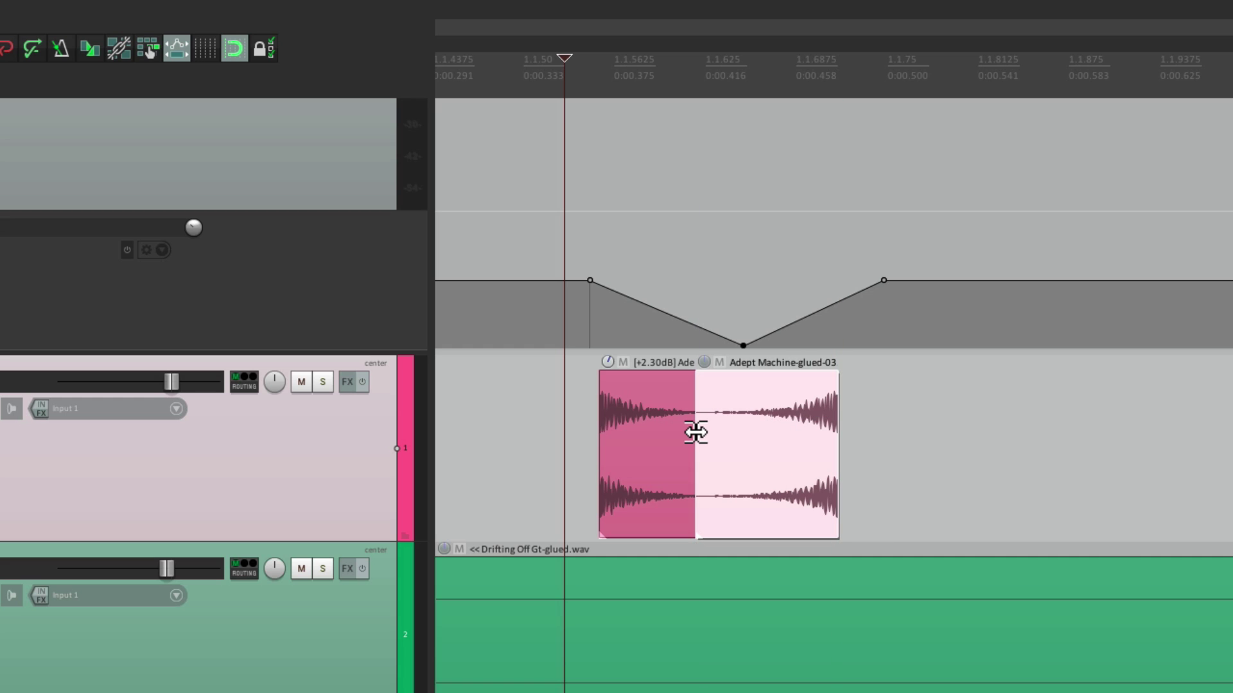
pyautogui.moveTo(697, 432); pyautogui.dragTo(725, 432)
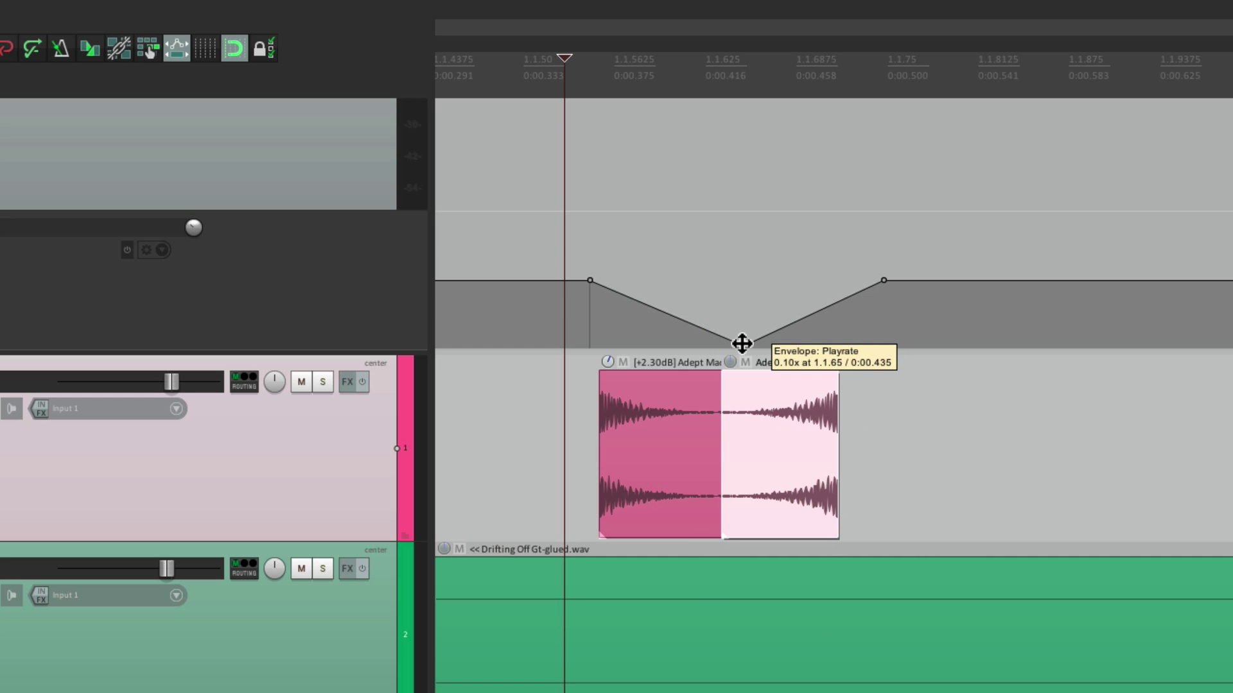
pyautogui.moveTo(742, 343); pyautogui.dragTo(725, 347)
pyautogui.moveTo(885, 281); pyautogui.dragTo(838, 281)
pyautogui.click(564, 394)
pyautogui.press('space')
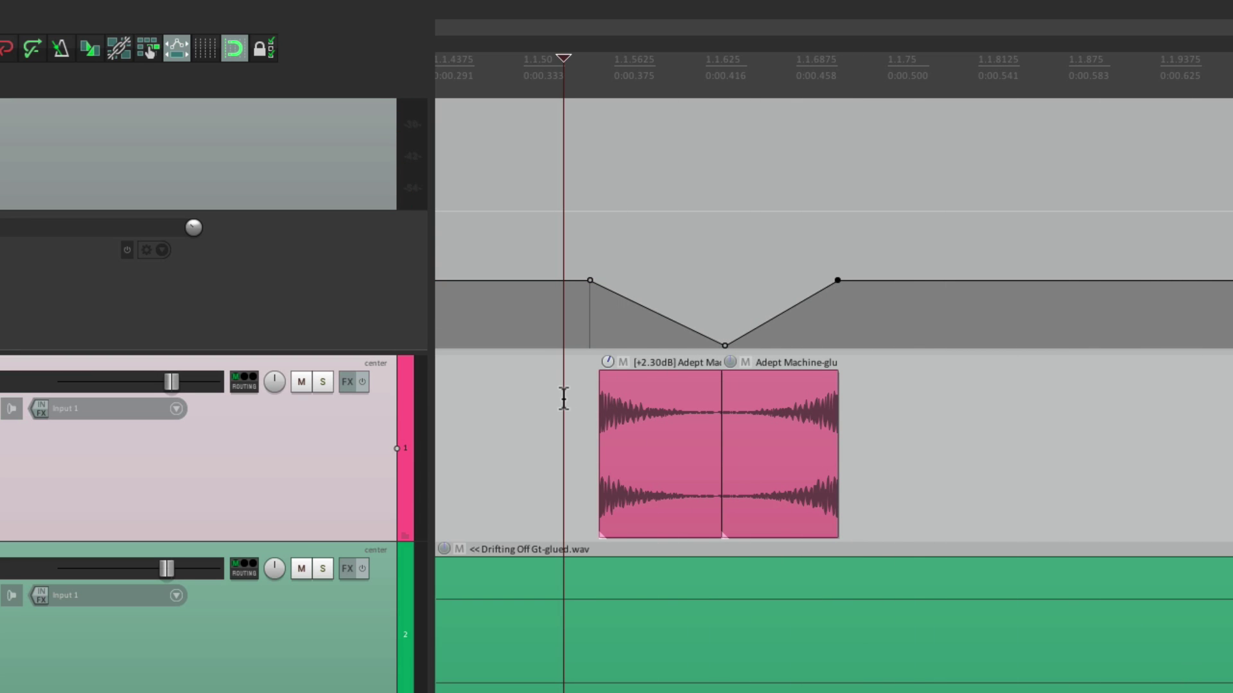
# Render a time selection over the slowed clips to Play Rate-001.wav on a new fourth track
pyautogui.moveTo(547, 398); pyautogui.dragTo(883, 392)
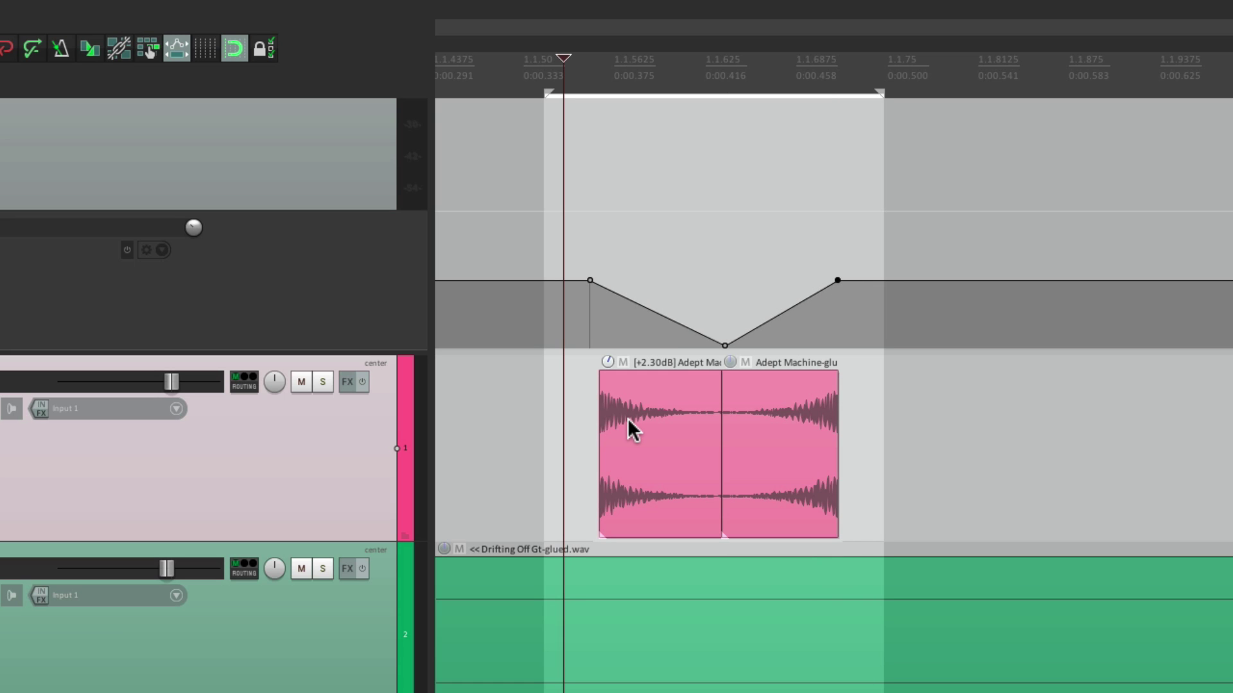
pyautogui.press('super+alt+r')
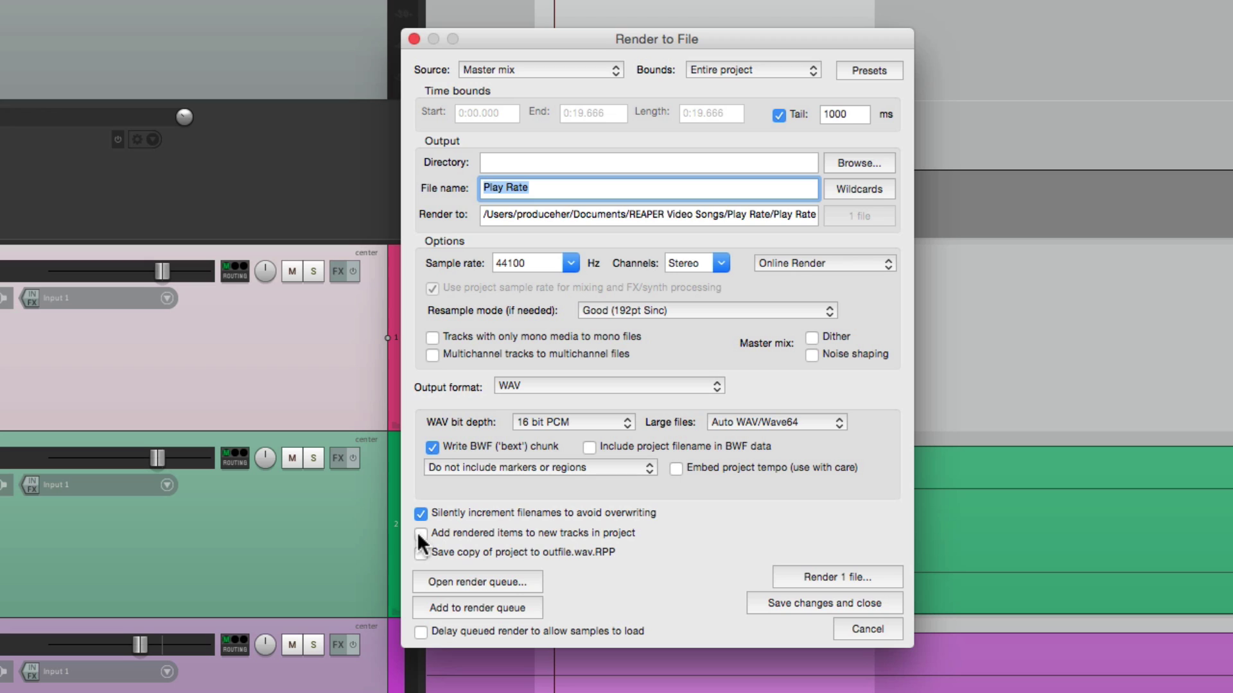
pyautogui.click(851, 579)
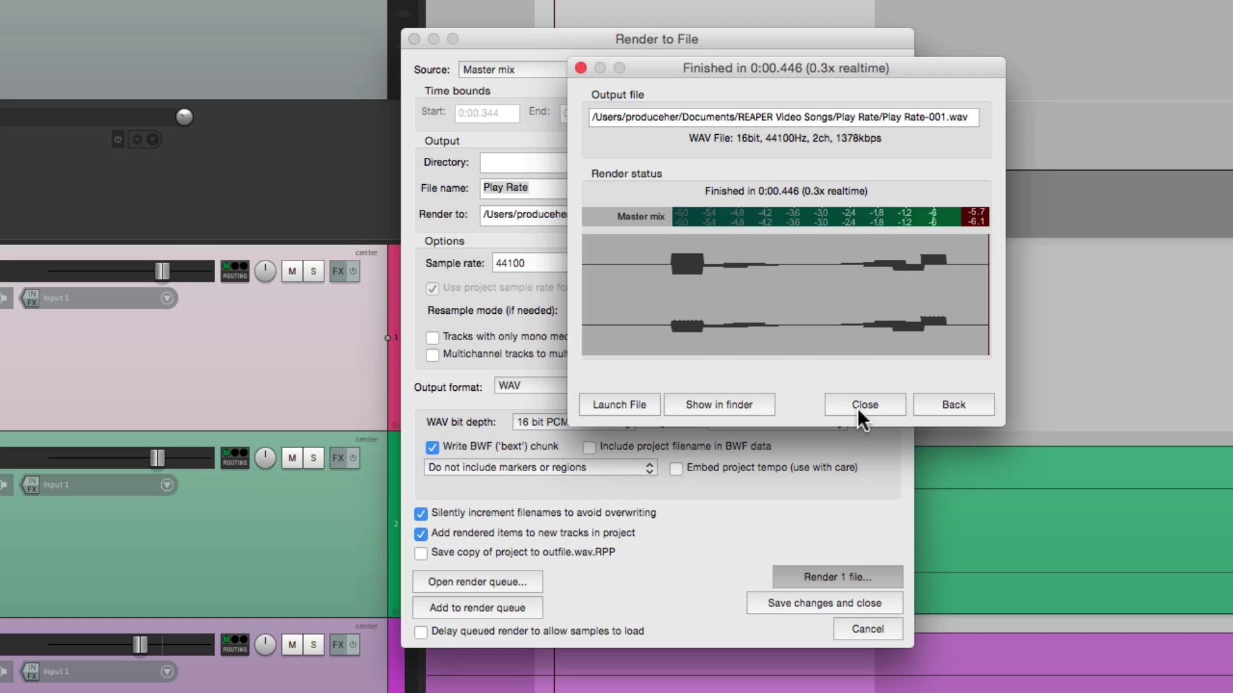
pyautogui.click(861, 404)
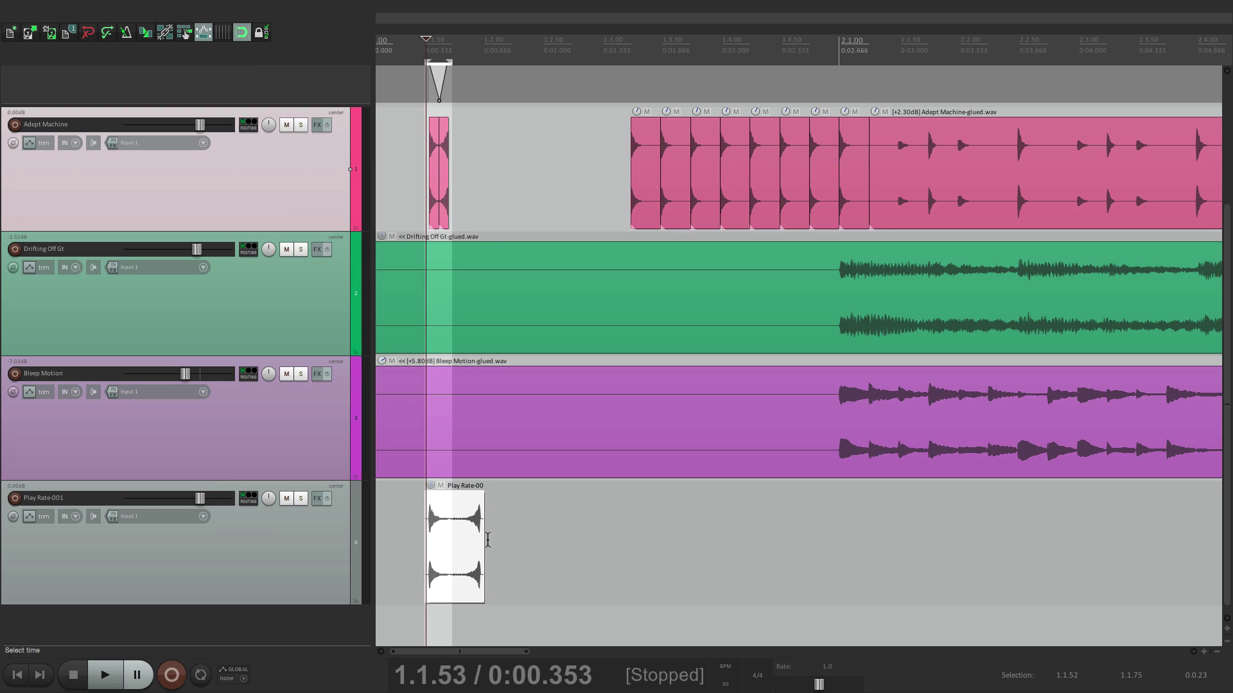
# Place Play Rate-001 (rate 0.877) at 1.4.37–1.4.94, just before the downbeat, and check timing by playback
pyautogui.moveTo(461, 536); pyautogui.dragTo(871, 537)
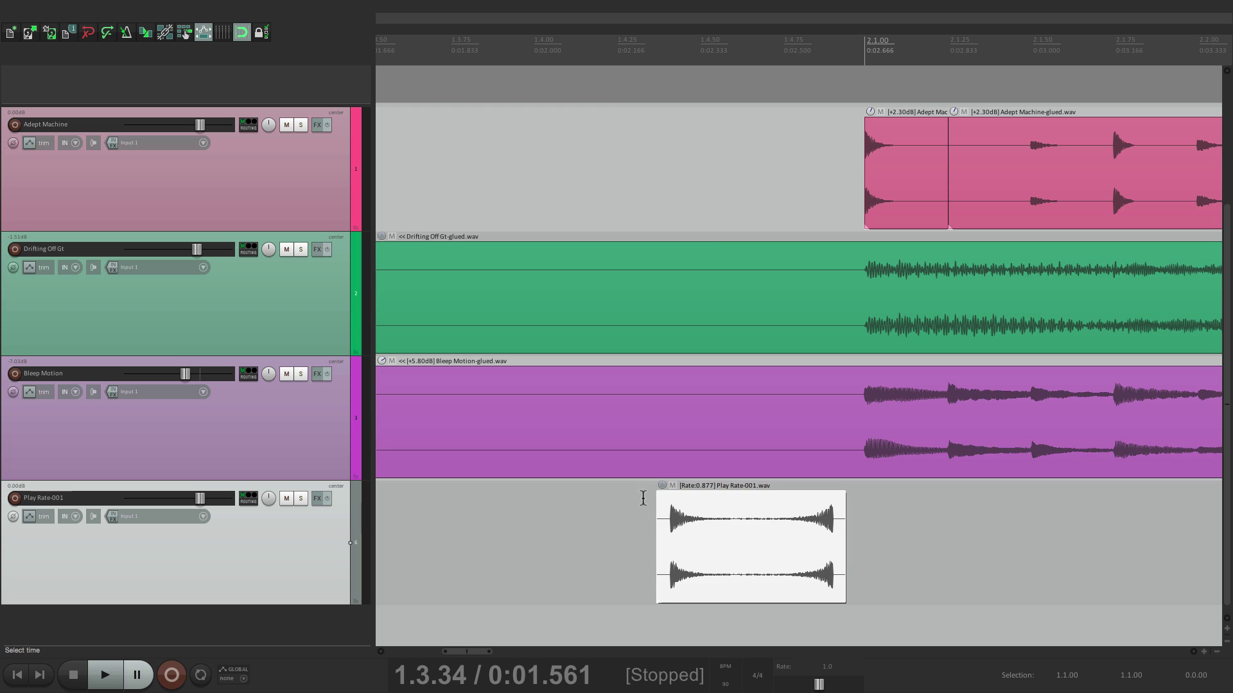
pyautogui.click(643, 498)
pyautogui.press('space')
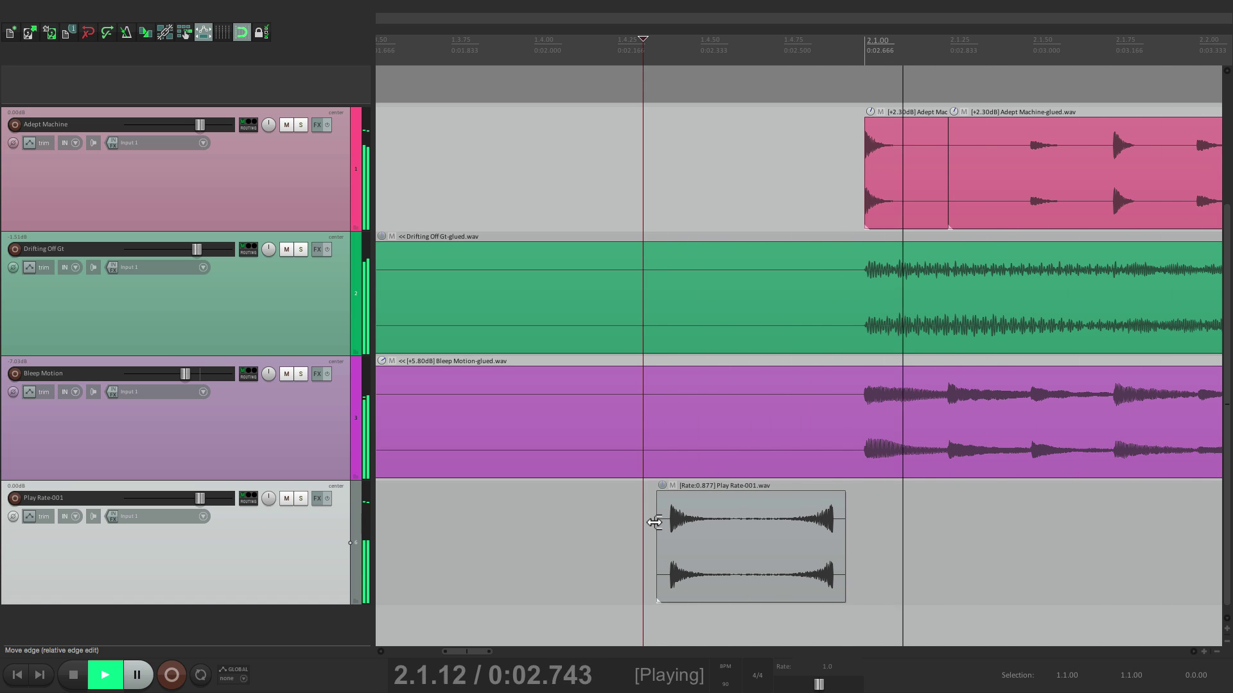
pyautogui.press('space')
pyautogui.scroll(-2, 668, 501)
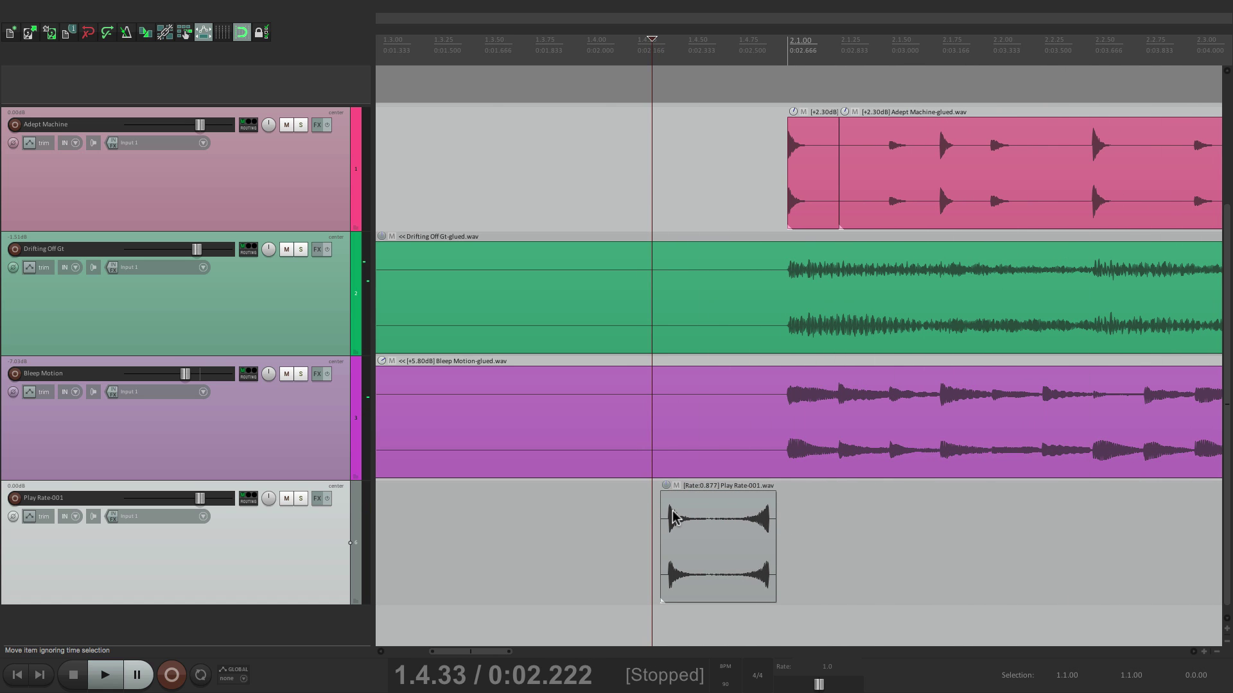
pyautogui.click(636, 528)
pyautogui.press('space')
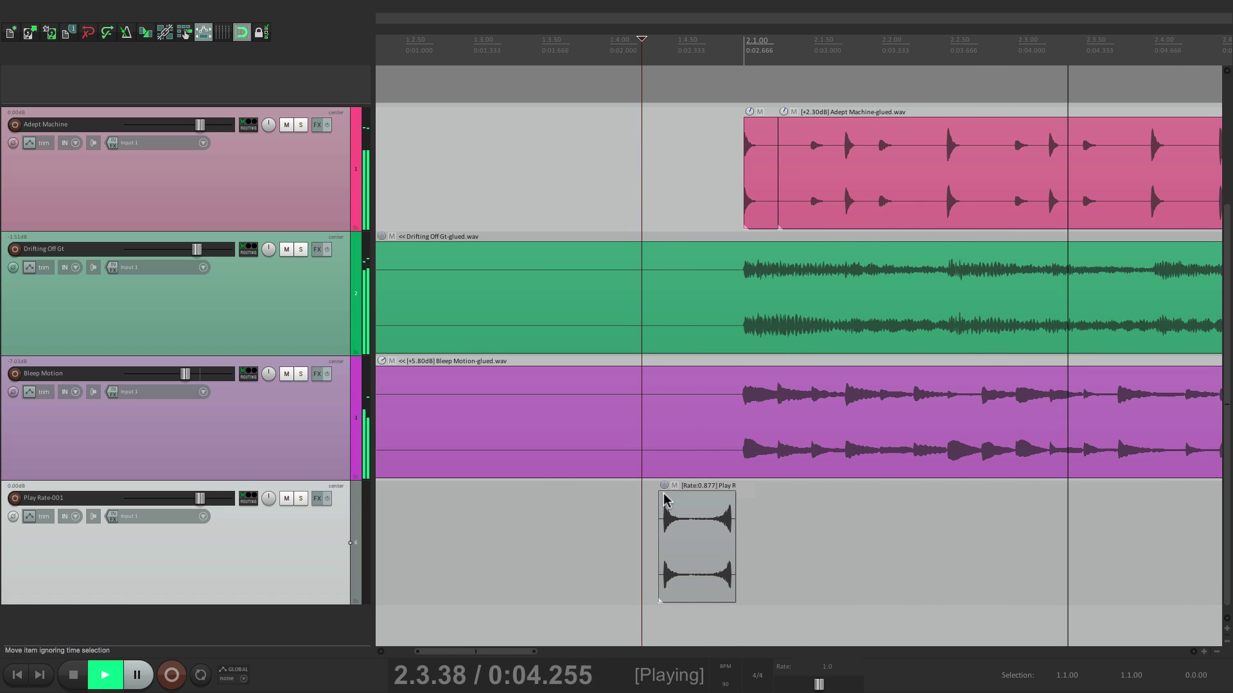
pyautogui.scroll(-2, 649, 507)
pyautogui.press('space')
pyautogui.press('space')
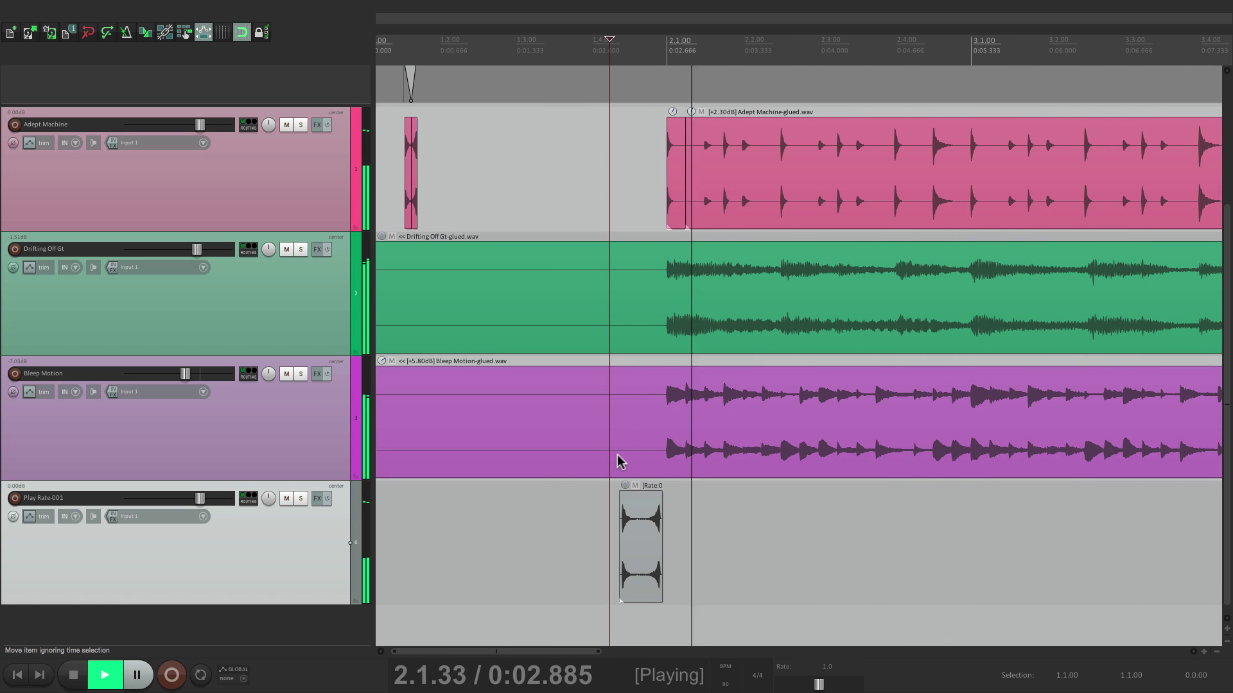
pyautogui.press('space')
pyautogui.press('space')
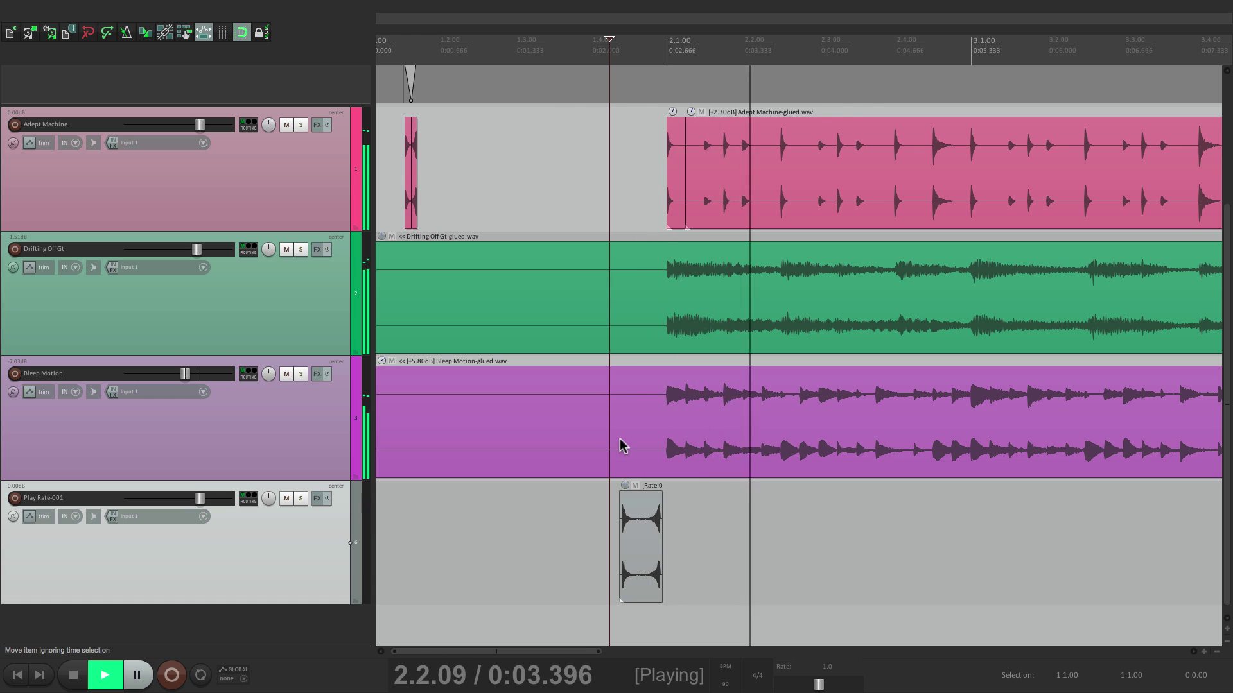
pyautogui.scroll(2, 636, 450)
pyautogui.press('space')
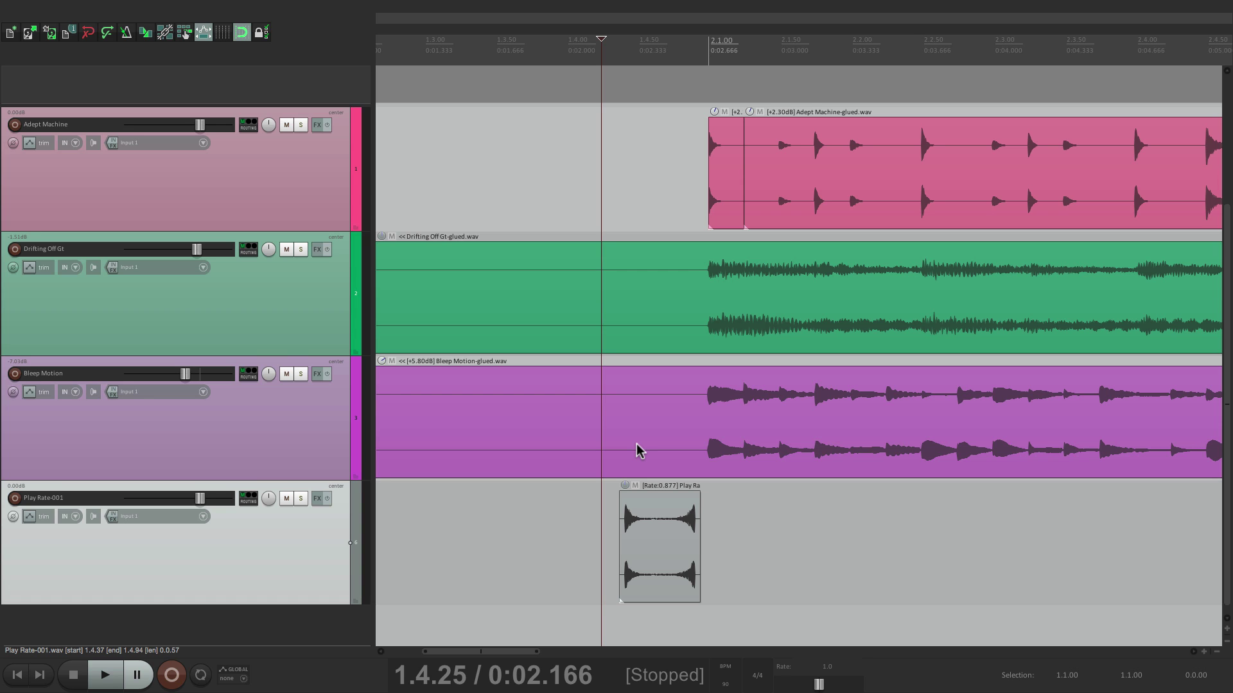
pyautogui.press('space')
pyautogui.press('space')
pyautogui.press('space')
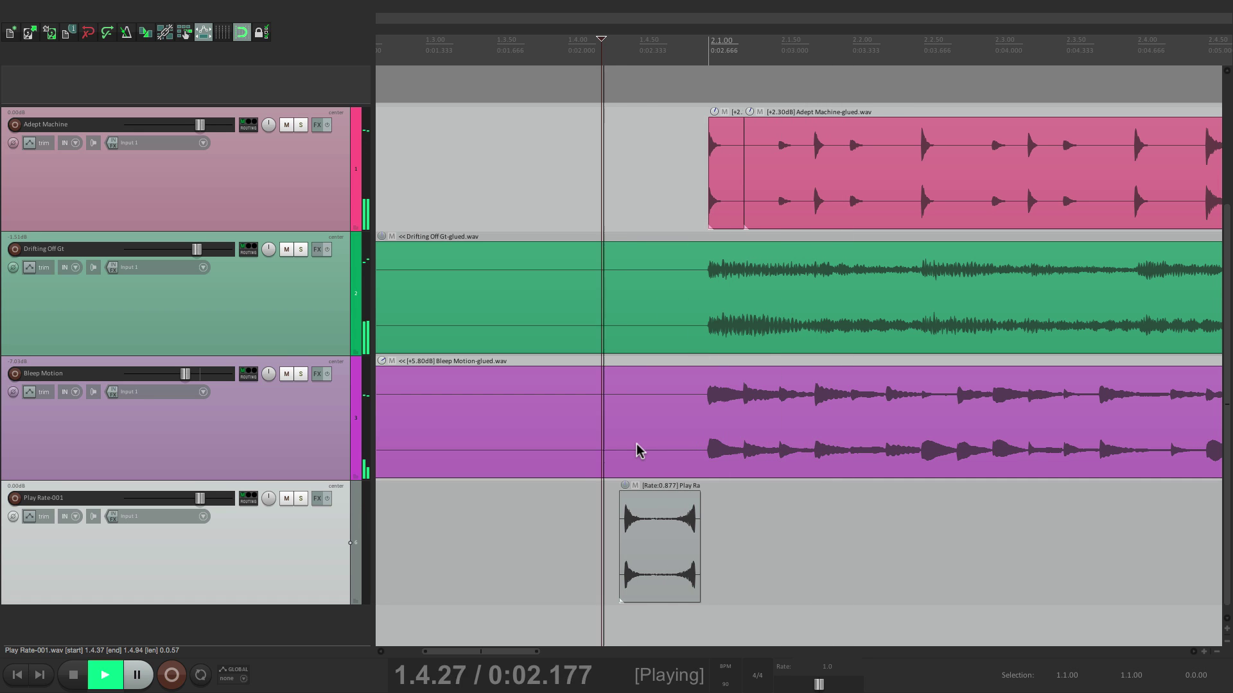
pyautogui.press('space')
pyautogui.press('space')
pyautogui.press('space')
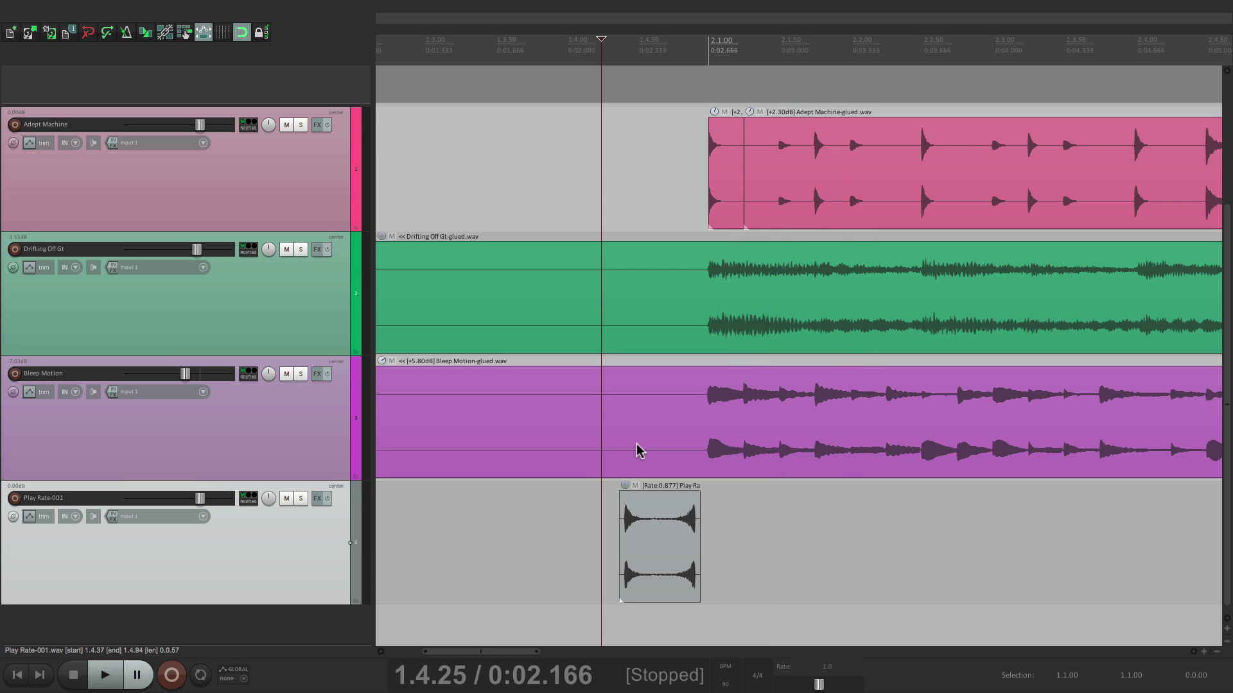